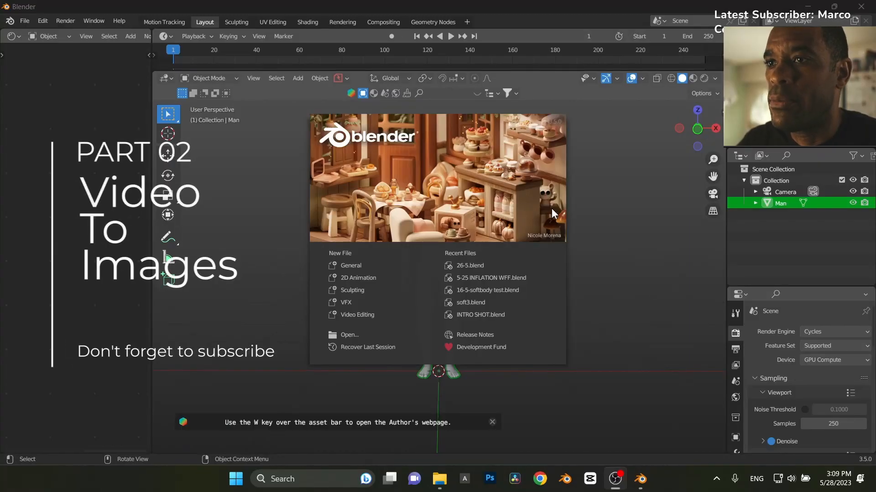
Step: Start a new Video Editing file and bring up the sequencer's Add menu
{"action": "left_click", "coordinate": [358, 315]}
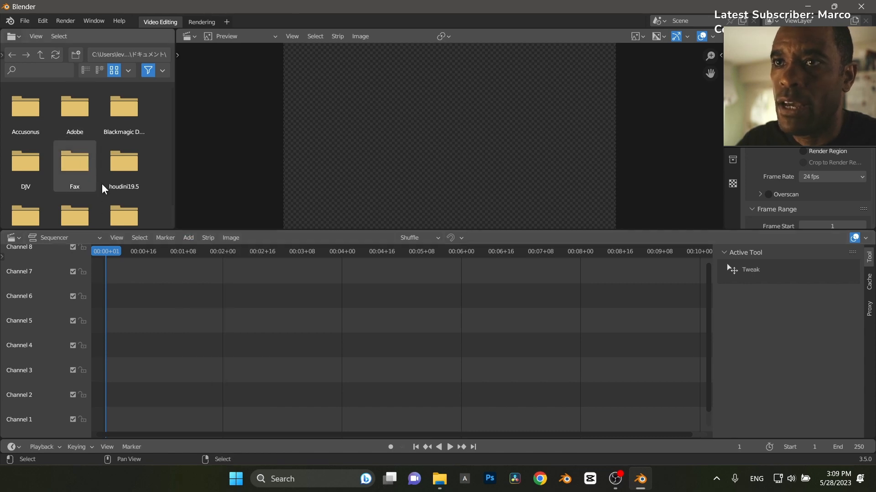
{"action": "left_click", "coordinate": [185, 237]}
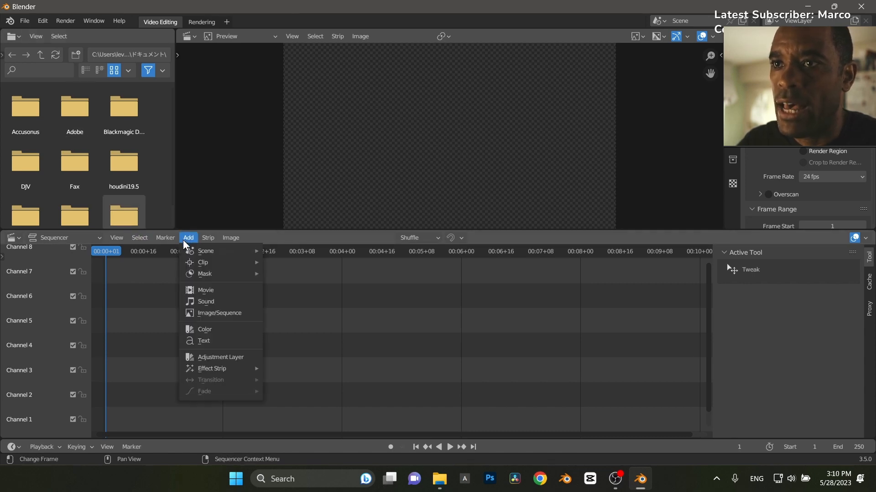
Step: Import the phone mp4 as movie strips and set the scene end frame to 336
{"action": "left_click", "coordinate": [220, 292]}
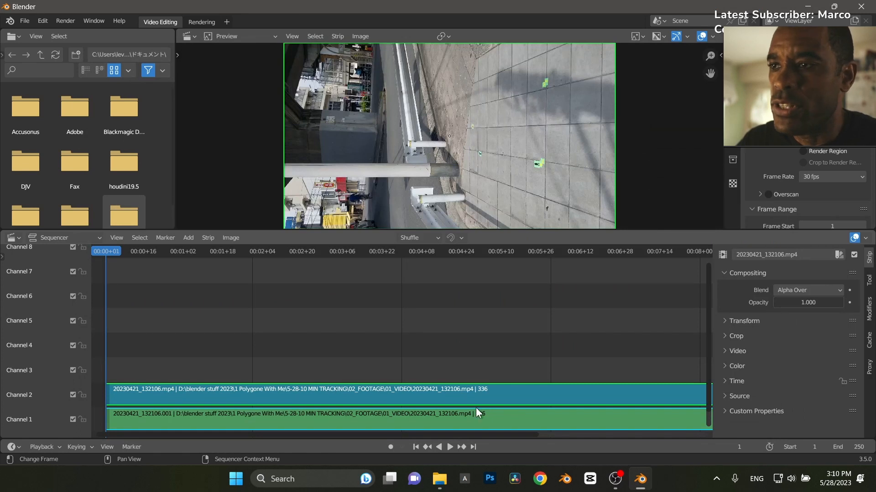
{"action": "scroll", "coordinate": [568, 381], "scroll_direction": "down", "scroll_amount": 1}
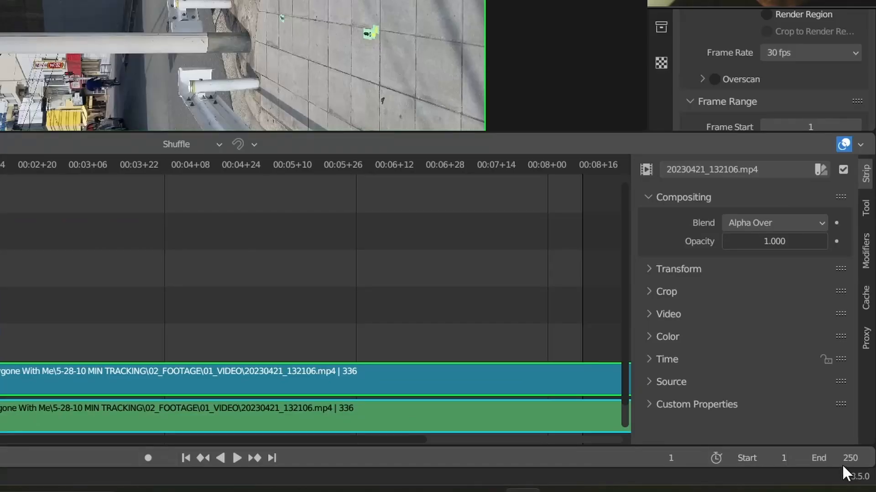
{"action": "left_click", "coordinate": [846, 447]}
{"action": "key", "text": "Return"}
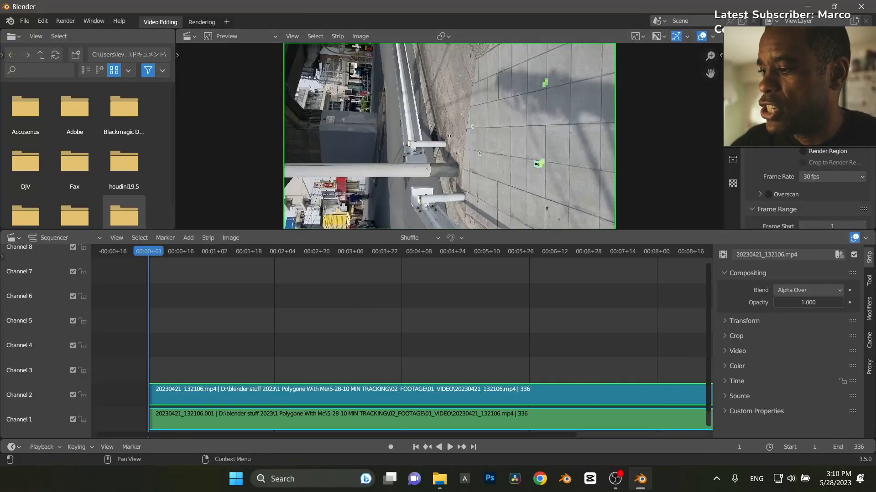
Step: Set the render resolution width to 1080
{"action": "type", "text": "1080"}
{"action": "key", "text": "Return"}
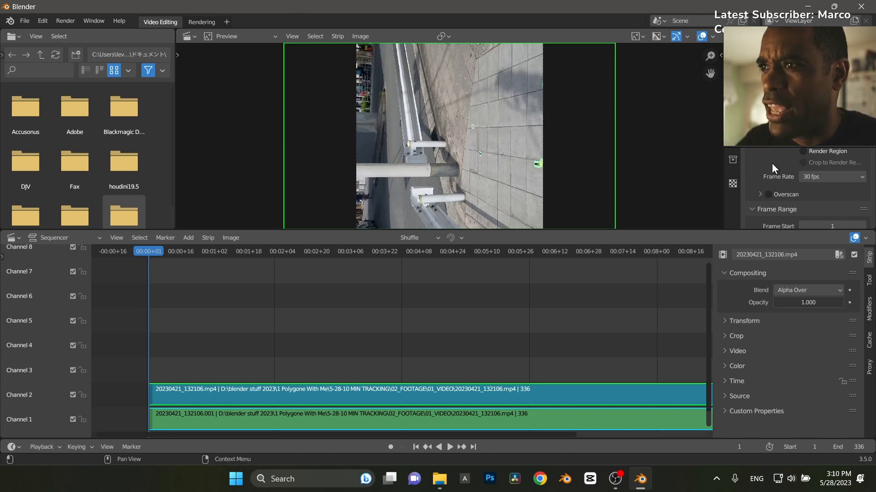
{"action": "scroll", "coordinate": [771, 162], "scroll_direction": "down", "scroll_amount": 5}
{"action": "scroll", "coordinate": [768, 171], "scroll_direction": "down", "scroll_amount": 5}
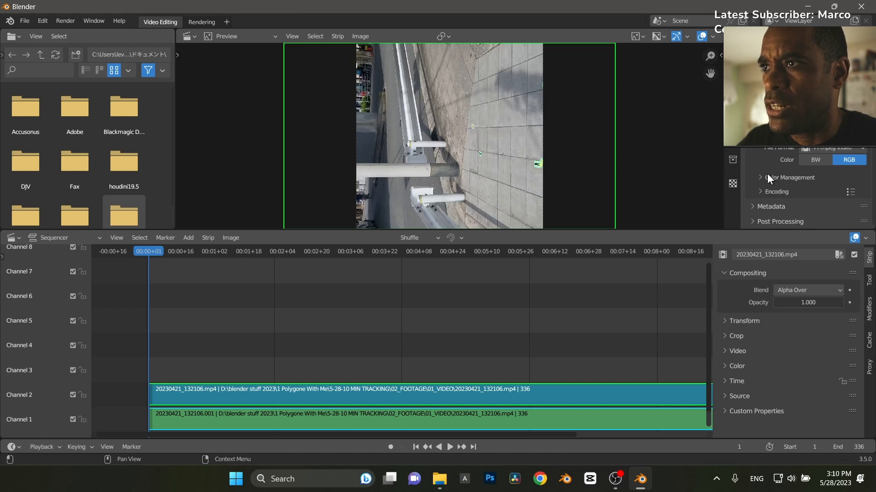
Step: Set the render output to OpenEXR with Float (Half) depth and DWAA (lossy) compression
{"action": "left_click", "coordinate": [818, 149]}
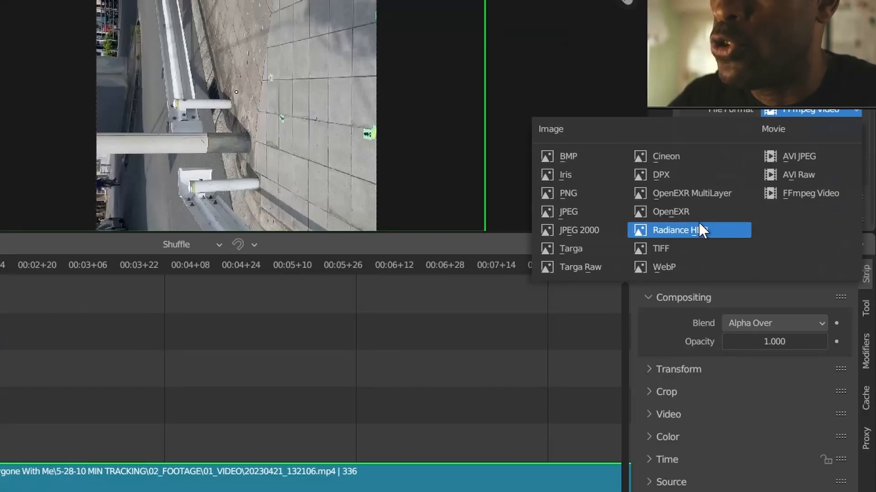
{"action": "left_click", "coordinate": [755, 215]}
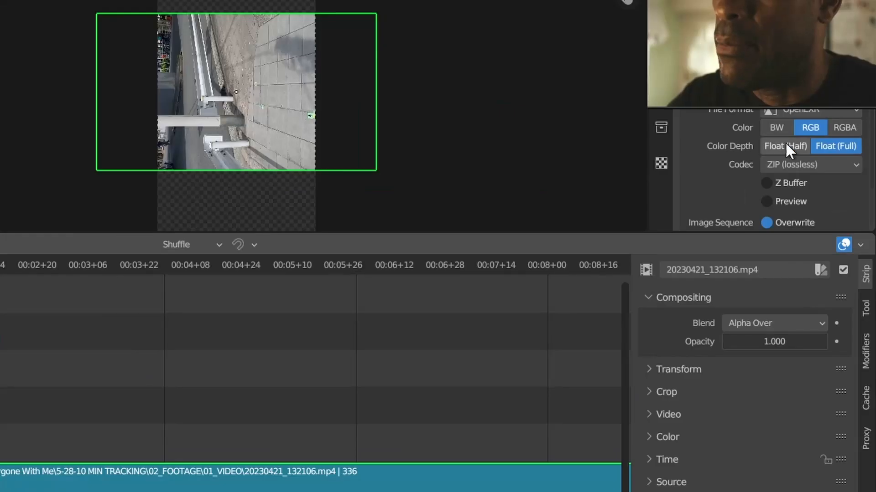
{"action": "left_click", "coordinate": [814, 172]}
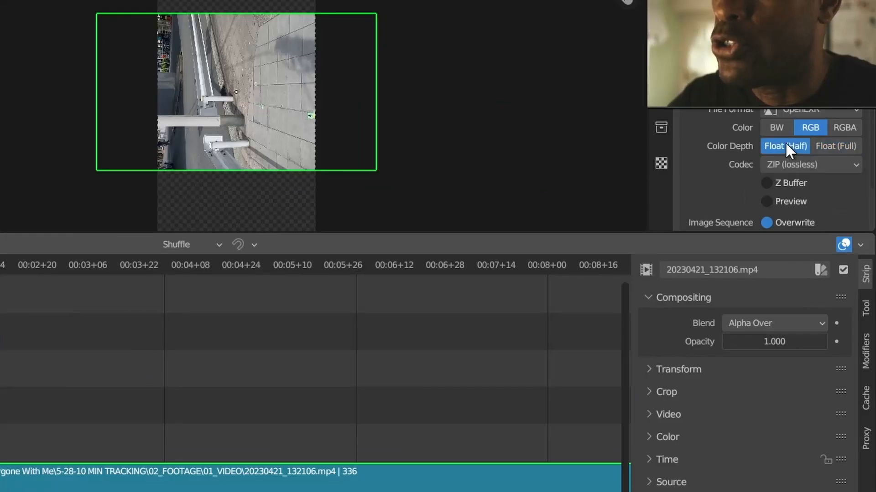
{"action": "left_click", "coordinate": [831, 184]}
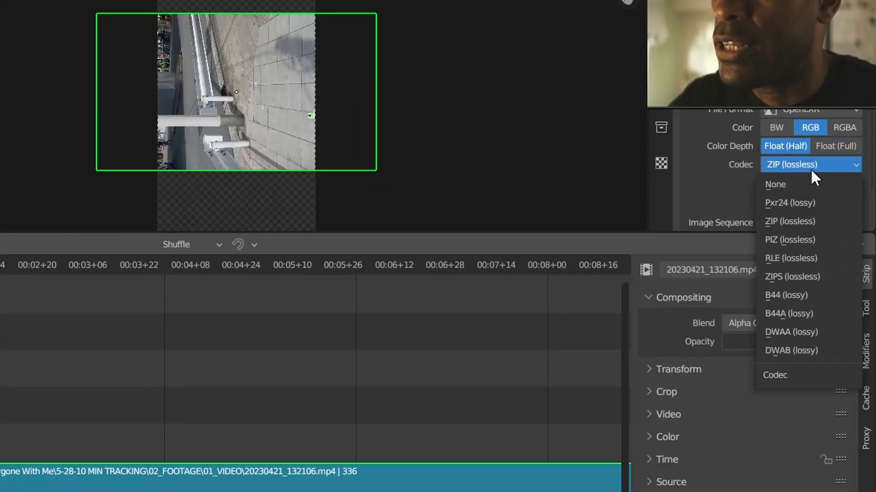
{"action": "left_click", "coordinate": [811, 324]}
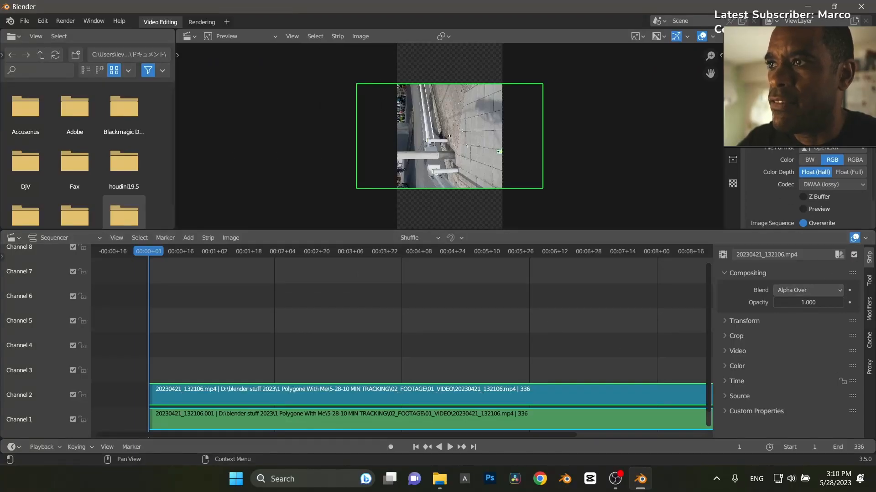
{"action": "left_click", "coordinate": [861, 108]}
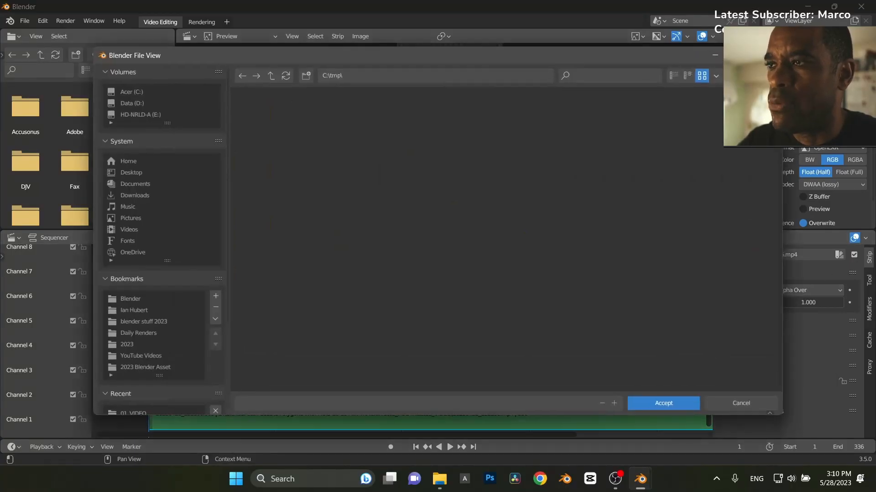
Step: Go to the blender stuff 2023 output folder and enter plate_ as the file name
{"action": "double_click", "coordinate": [143, 324]}
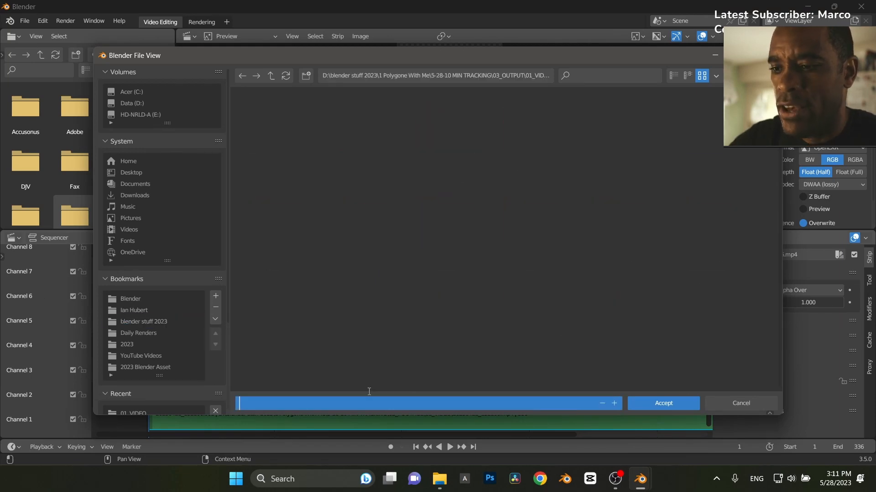
{"action": "type", "text": "p"}
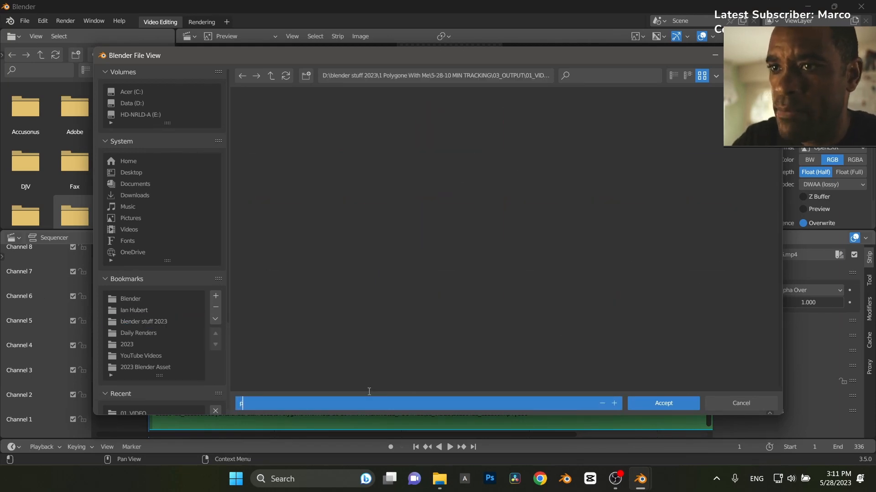
{"action": "type", "text": "late_"}
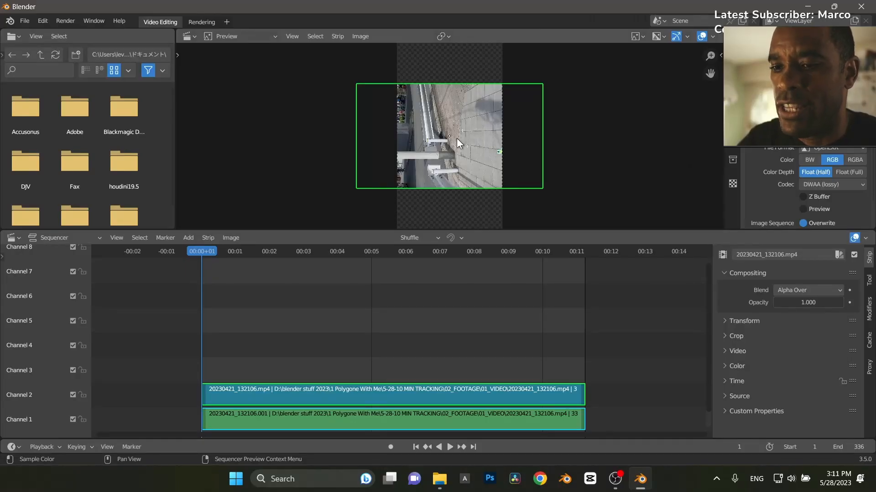
Step: Rotate the footage strip upright in the preview and render the animation
{"action": "key", "text": "r"}
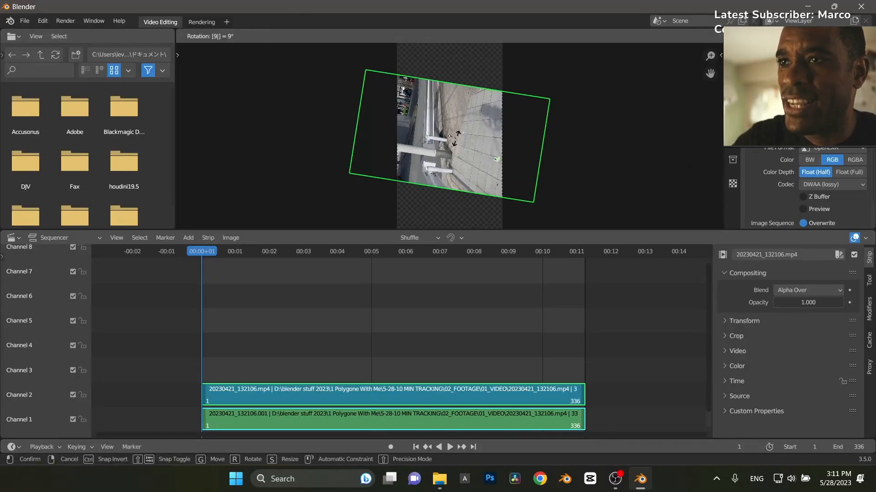
{"action": "left_click", "coordinate": [455, 139]}
{"action": "scroll", "coordinate": [458, 137], "scroll_direction": "down", "scroll_amount": 2}
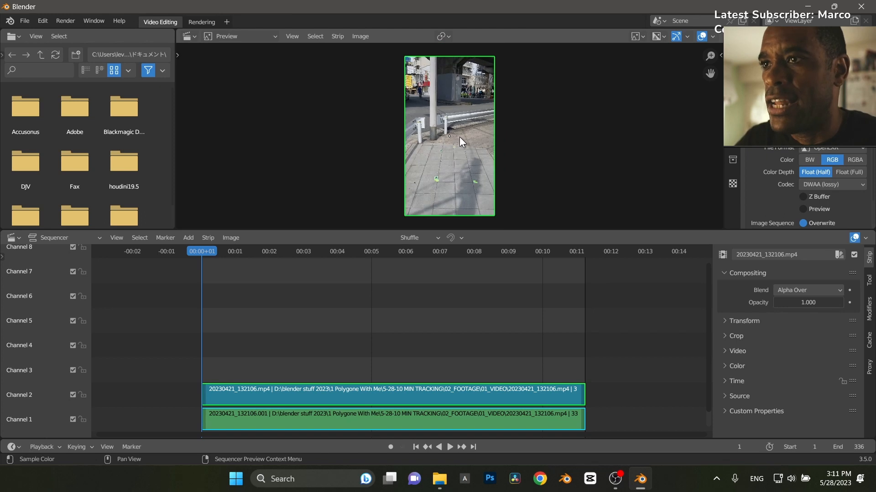
{"action": "scroll", "coordinate": [459, 137], "scroll_direction": "up", "scroll_amount": 1}
{"action": "left_click", "coordinate": [66, 21]}
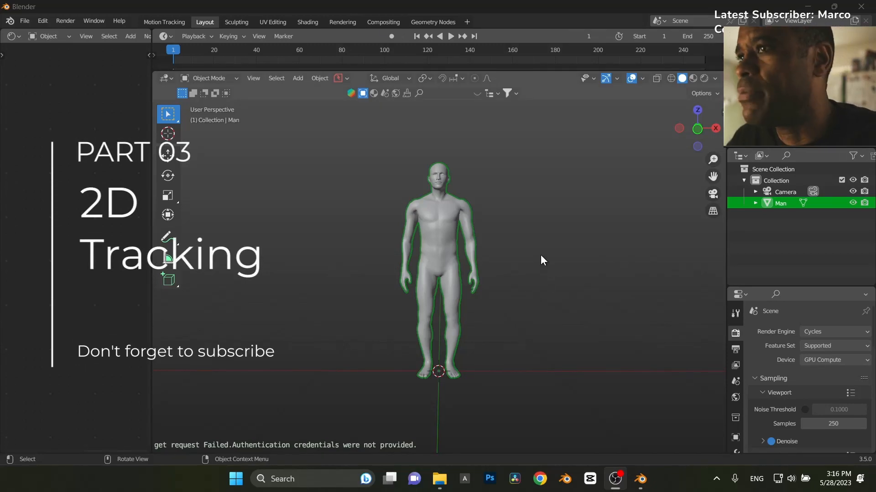
Step: Deselect the Man, switch to Motion Tracking, and load plate_001.exr into the clip editor
{"action": "left_click", "coordinate": [323, 198]}
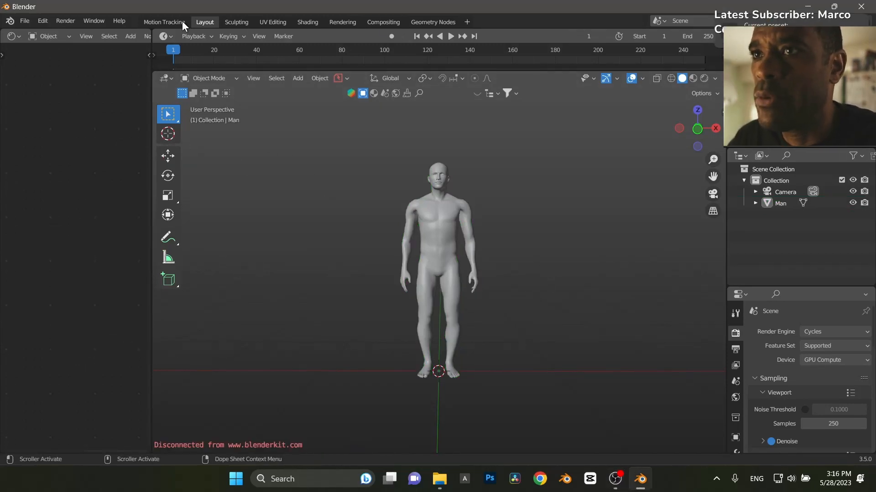
{"action": "left_click", "coordinate": [169, 19]}
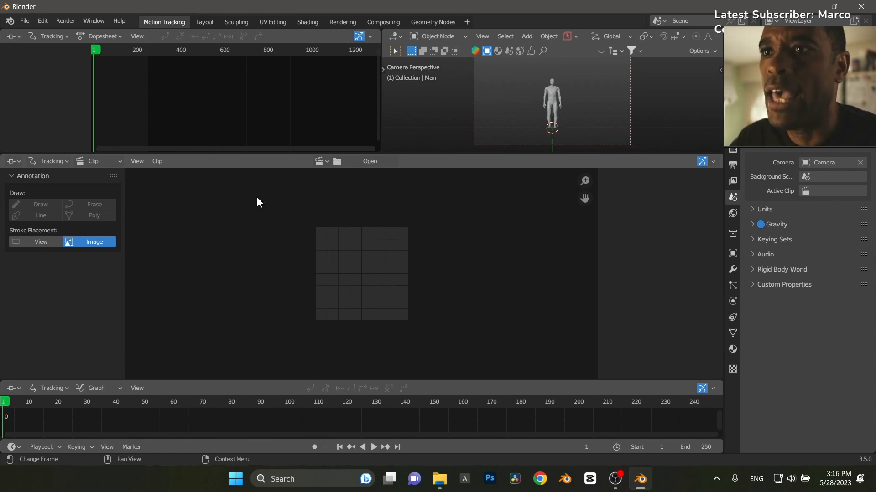
{"action": "left_click", "coordinate": [367, 162]}
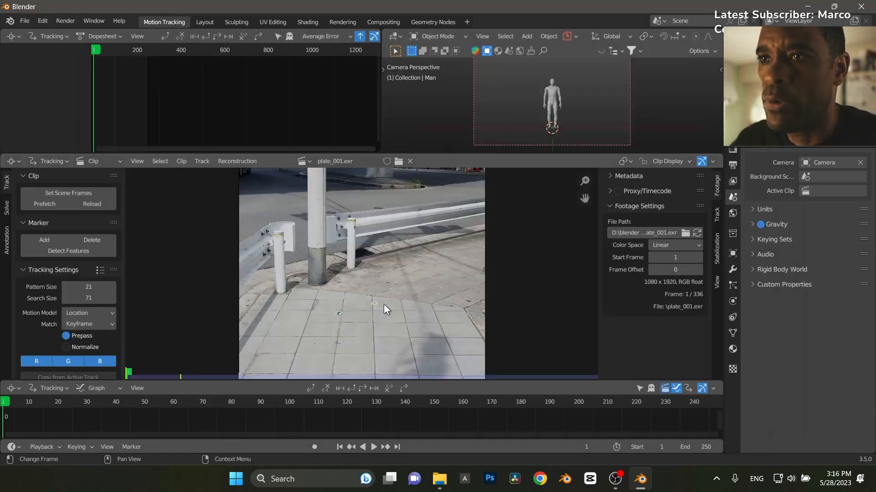
{"action": "scroll", "coordinate": [388, 299], "scroll_direction": "down", "scroll_amount": 3}
Step: Fit the clip to the view and enable Transparent under Film in the render settings
{"action": "key", "text": "f"}
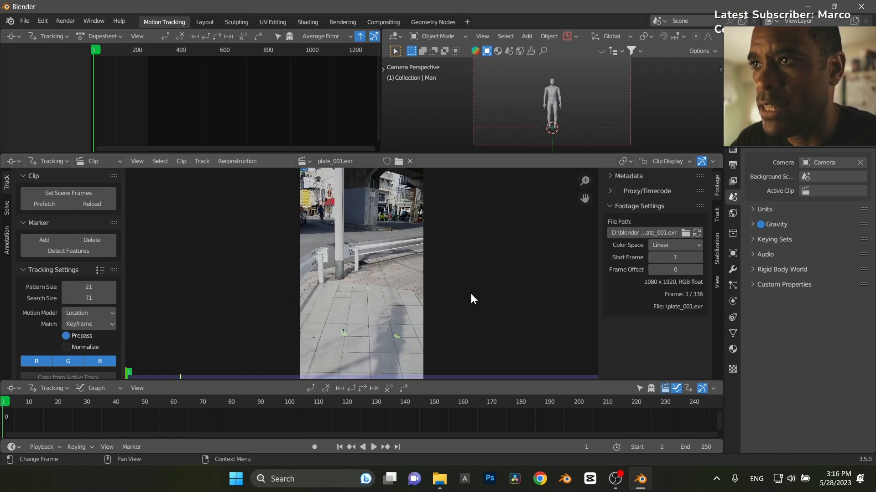
{"action": "left_click", "coordinate": [735, 149]}
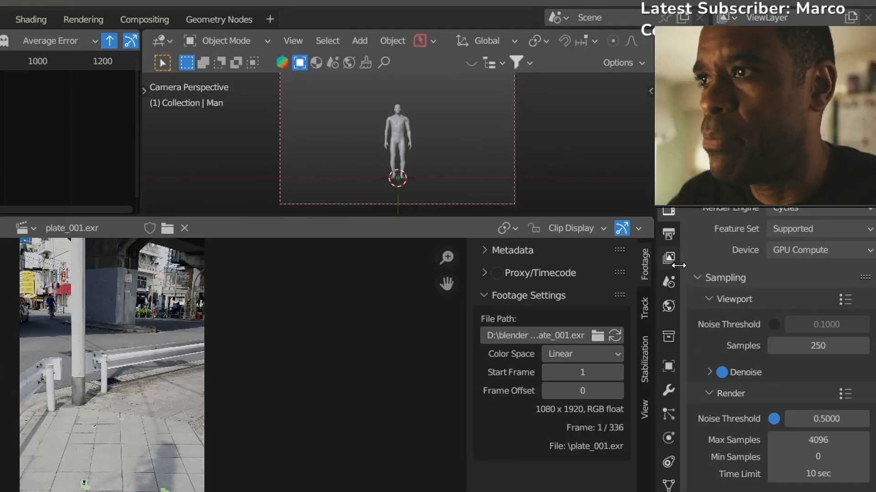
{"action": "scroll", "coordinate": [775, 388], "scroll_direction": "down", "scroll_amount": 5}
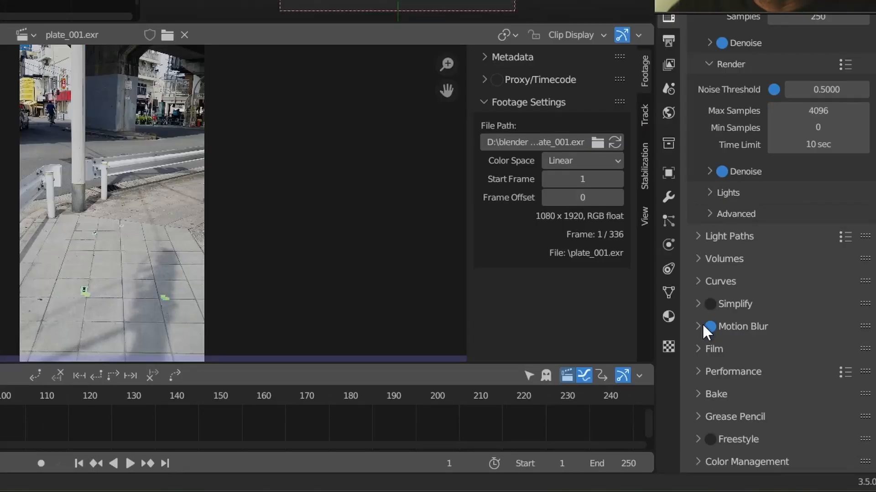
{"action": "left_click", "coordinate": [702, 347]}
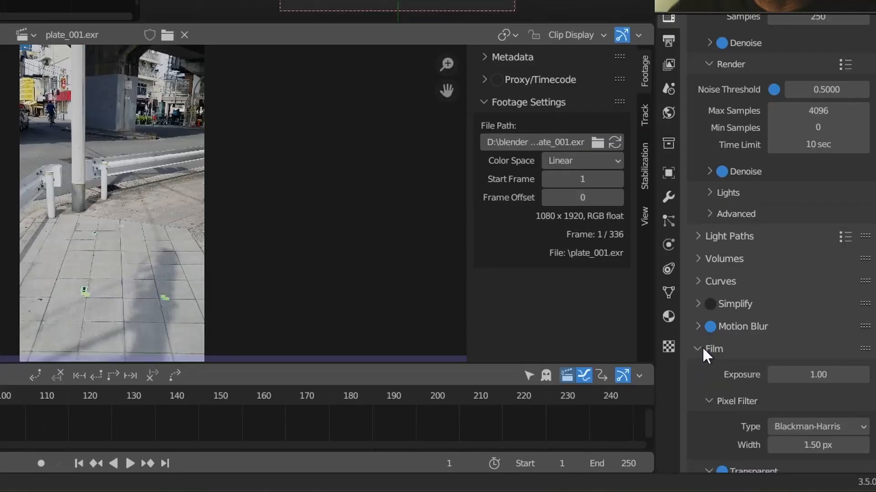
{"action": "scroll", "coordinate": [730, 408], "scroll_direction": "down", "scroll_amount": 2}
{"action": "left_click", "coordinate": [723, 416]}
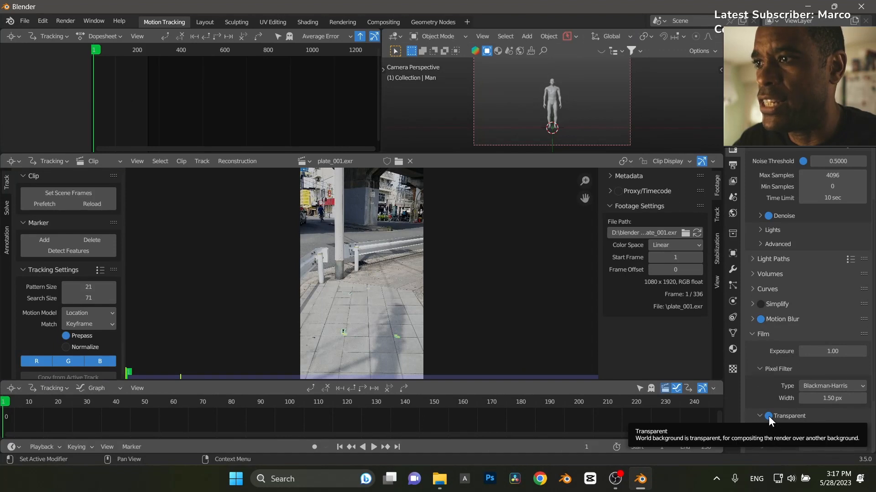
{"action": "scroll", "coordinate": [775, 388], "scroll_direction": "down", "scroll_amount": 4}
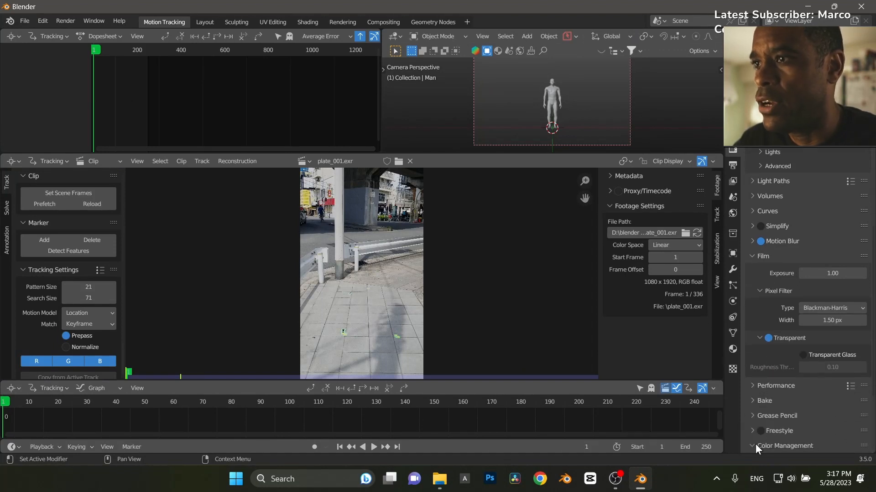
{"action": "left_click", "coordinate": [755, 445]}
{"action": "scroll", "coordinate": [760, 424], "scroll_direction": "down", "scroll_amount": 3}
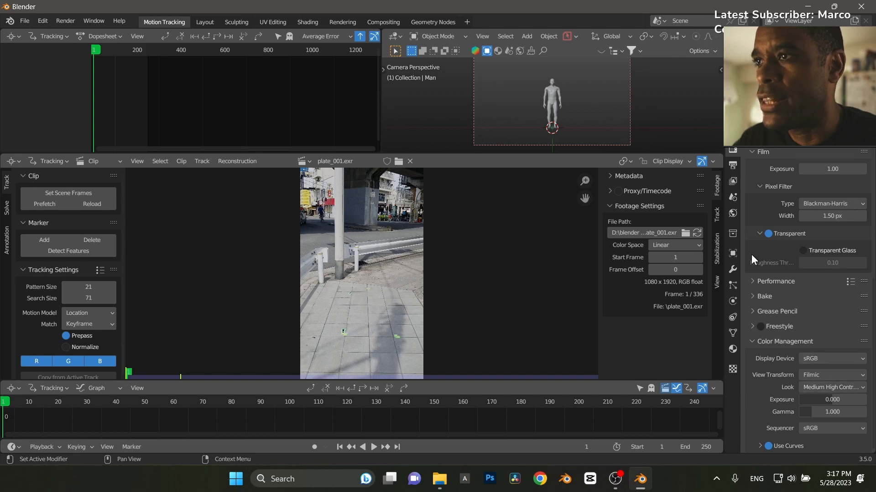
{"action": "scroll", "coordinate": [751, 254], "scroll_direction": "up", "scroll_amount": 2}
{"action": "left_click", "coordinate": [733, 181]}
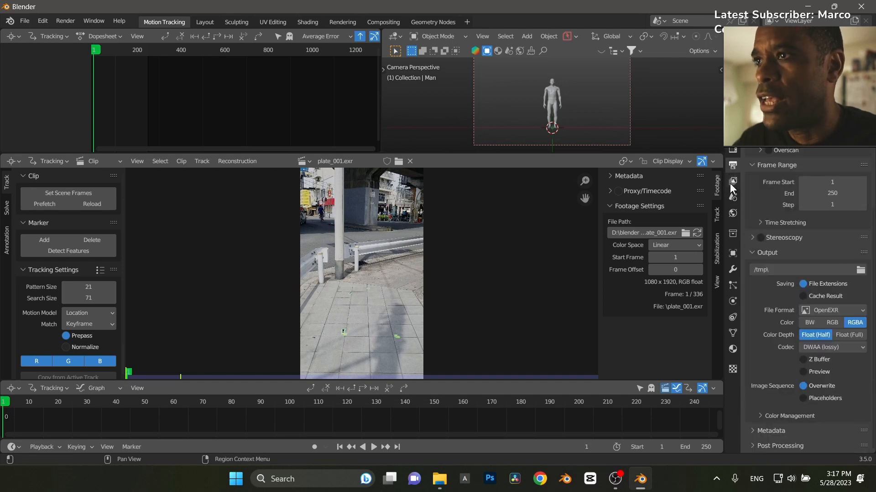
Step: Set the render resolution to portrait 1080 × 1920
{"action": "scroll", "coordinate": [767, 222], "scroll_direction": "up", "scroll_amount": 4}
{"action": "left_click", "coordinate": [805, 226]}
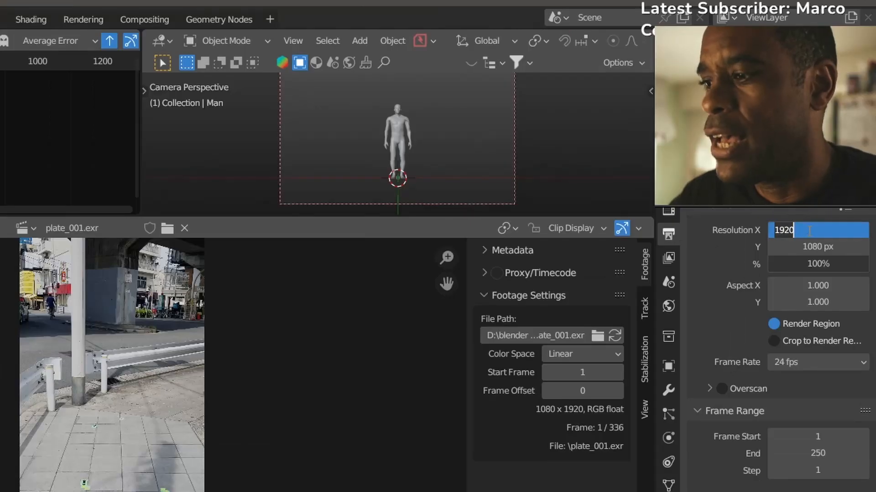
{"action": "type", "text": "1080"}
{"action": "key", "text": "Tab"}
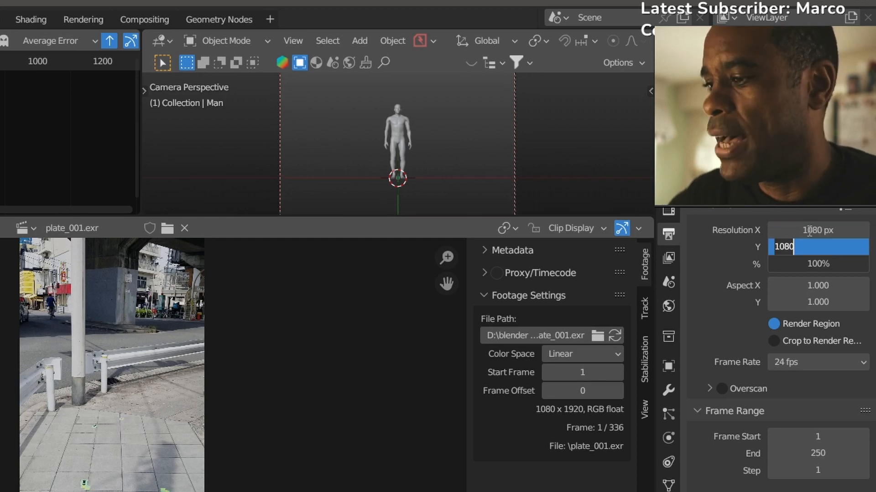
{"action": "type", "text": "1920"}
{"action": "key", "text": "Return"}
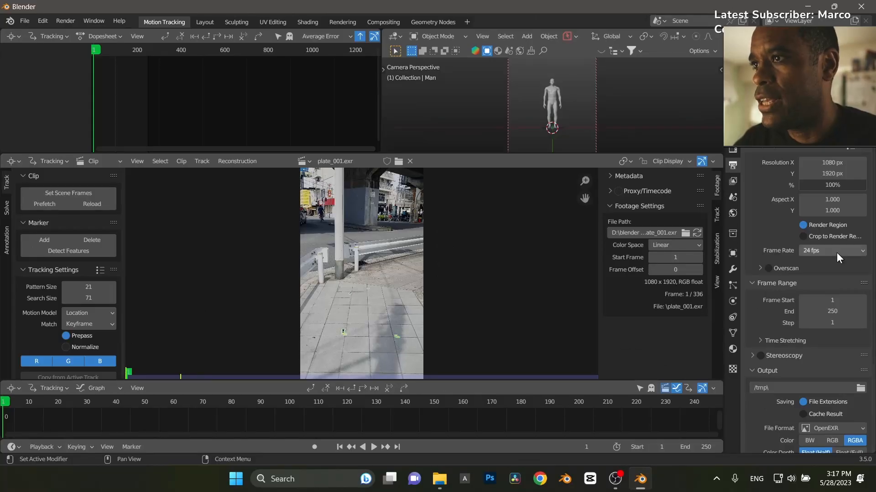
Step: Set 30 fps, end the frame range at 336, and pick a render folder on drive D
{"action": "left_click", "coordinate": [824, 362]}
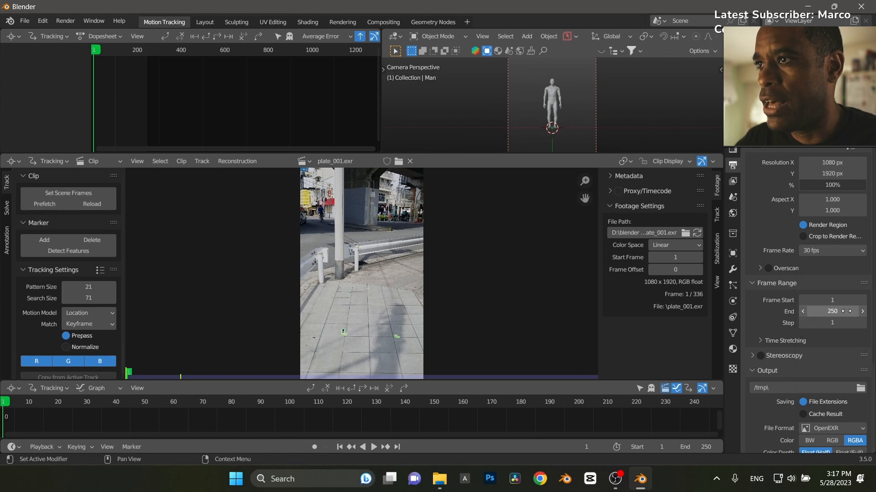
{"action": "left_click", "coordinate": [846, 311]}
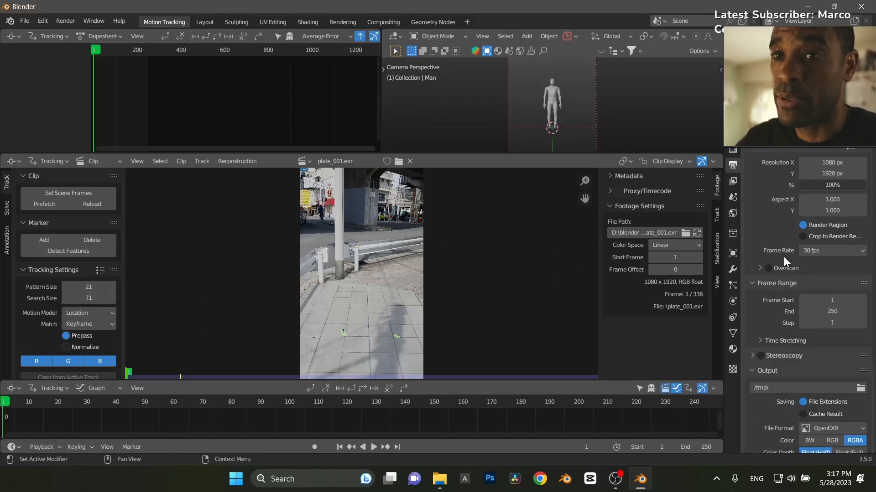
{"action": "left_click", "coordinate": [834, 311]}
{"action": "type", "text": "33"}
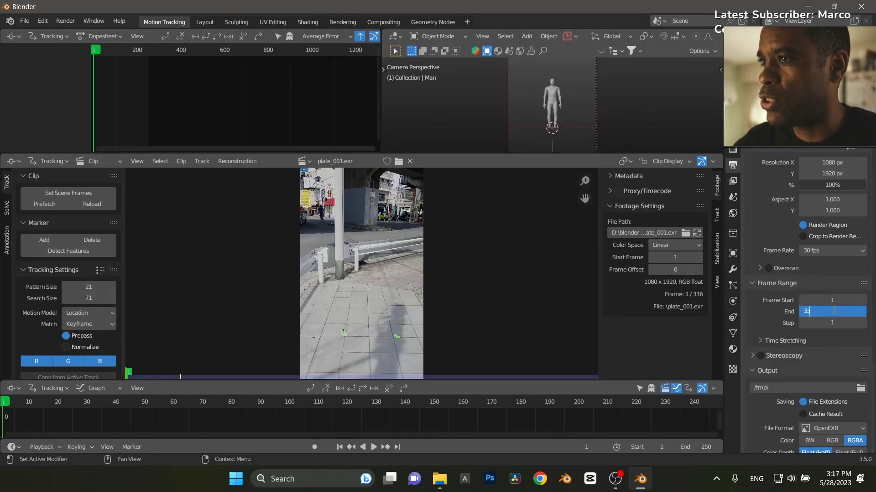
{"action": "type", "text": "6"}
{"action": "key", "text": "Return"}
{"action": "scroll", "coordinate": [808, 381], "scroll_direction": "down", "scroll_amount": 2}
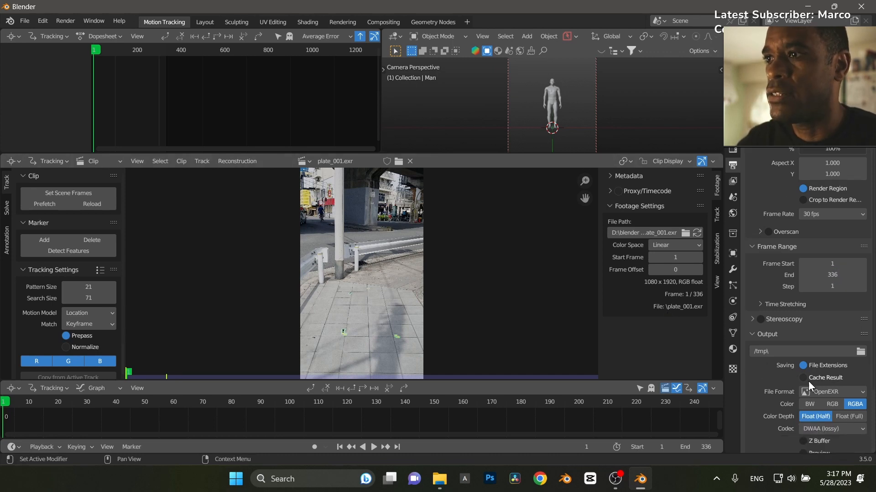
{"action": "left_click", "coordinate": [860, 352]}
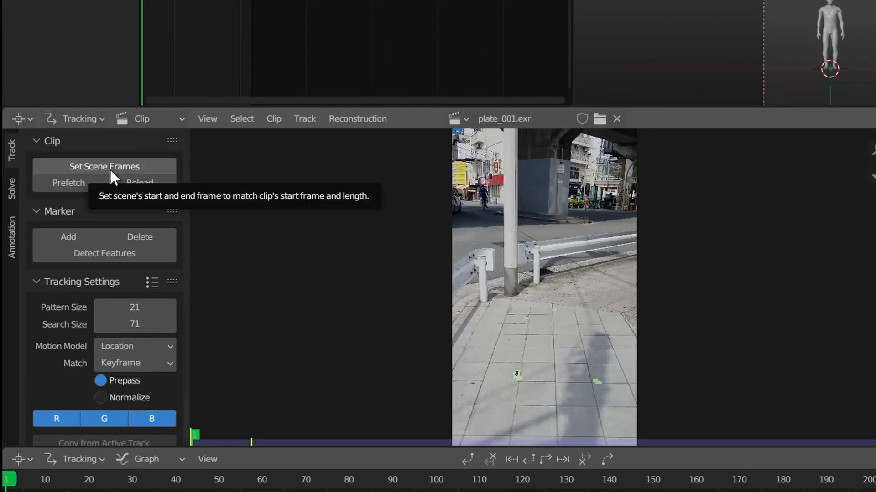
Step: Match scene frames to the clip, prefetch all frames, scrub to frame 127, and enlarge the clip editor
{"action": "left_click", "coordinate": [71, 193]}
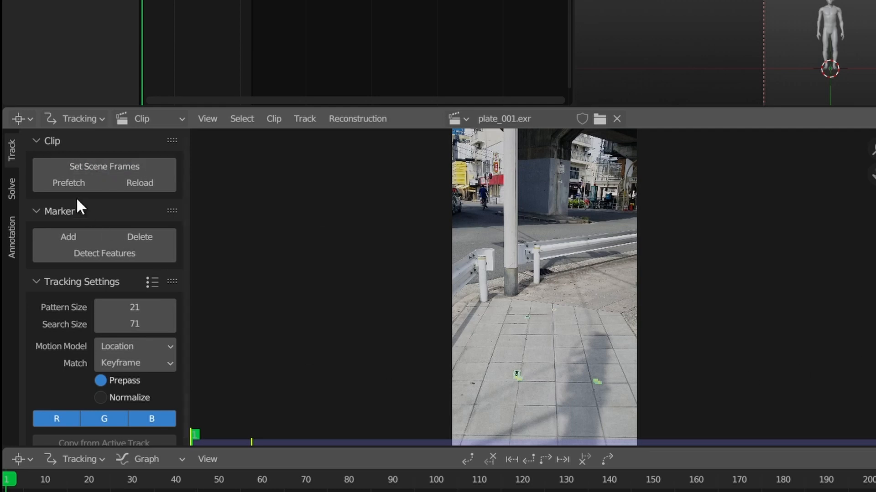
{"action": "left_click", "coordinate": [79, 183]}
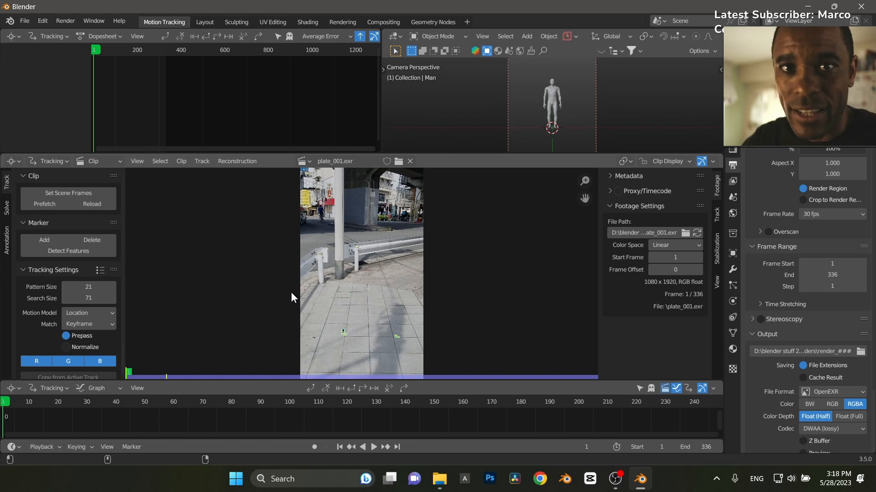
{"action": "scroll", "coordinate": [292, 296], "scroll_direction": "down", "scroll_amount": 1}
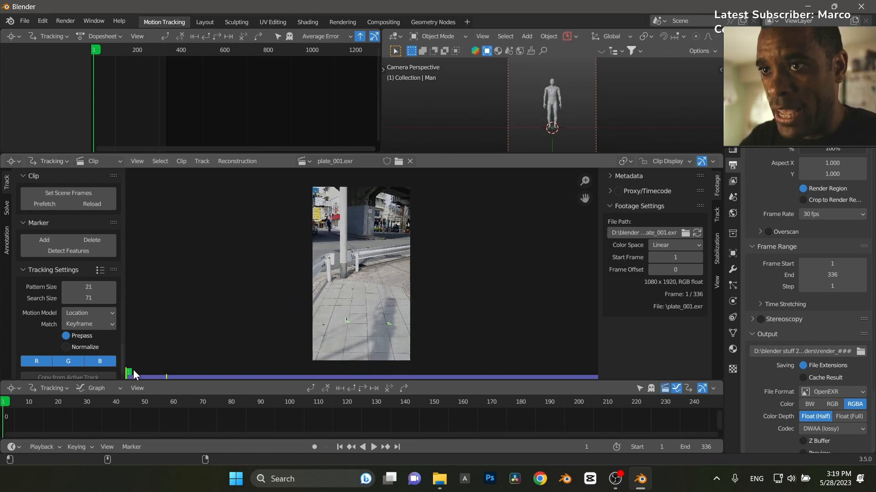
{"action": "left_click_drag", "start_coordinate": [133, 370], "coordinate": [335, 347]}
{"action": "left_click_drag", "start_coordinate": [437, 156], "coordinate": [428, 106]}
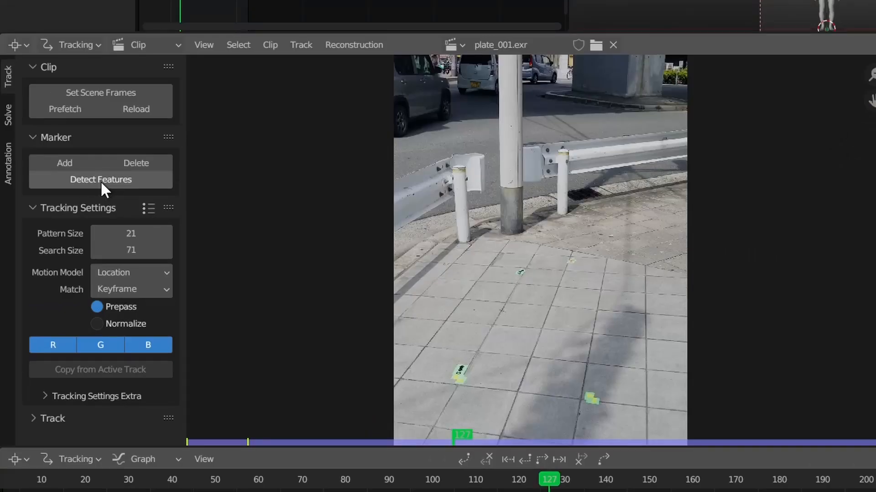
Step: Apply the Blurry Footage tracking preset and turn on Normalize
{"action": "left_click", "coordinate": [147, 209]}
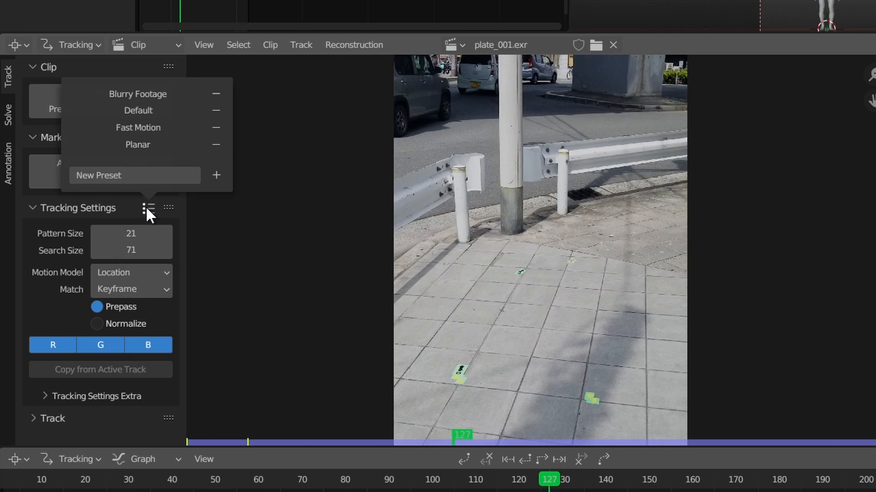
{"action": "left_click", "coordinate": [146, 94]}
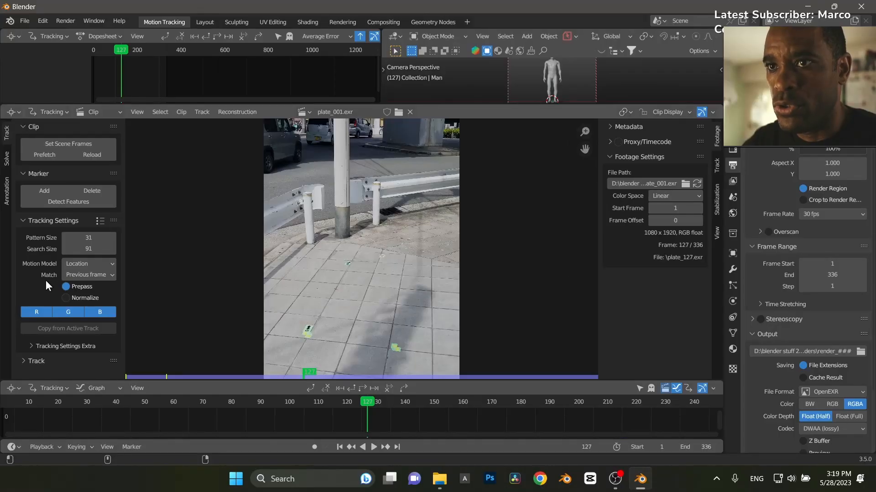
{"action": "left_click", "coordinate": [66, 298]}
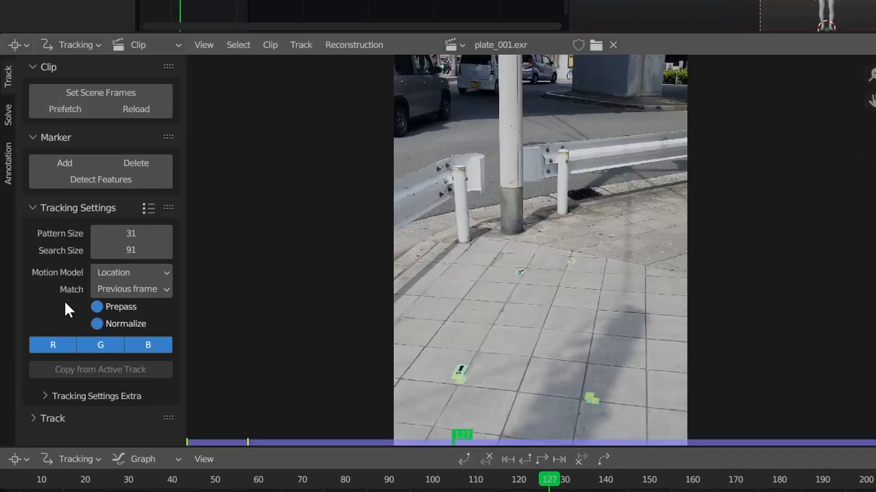
Step: Raise the correlation threshold to 0.9 and set the motion model to Perspective
{"action": "left_click", "coordinate": [46, 398]}
{"action": "scroll", "coordinate": [50, 396], "scroll_direction": "down", "scroll_amount": 3}
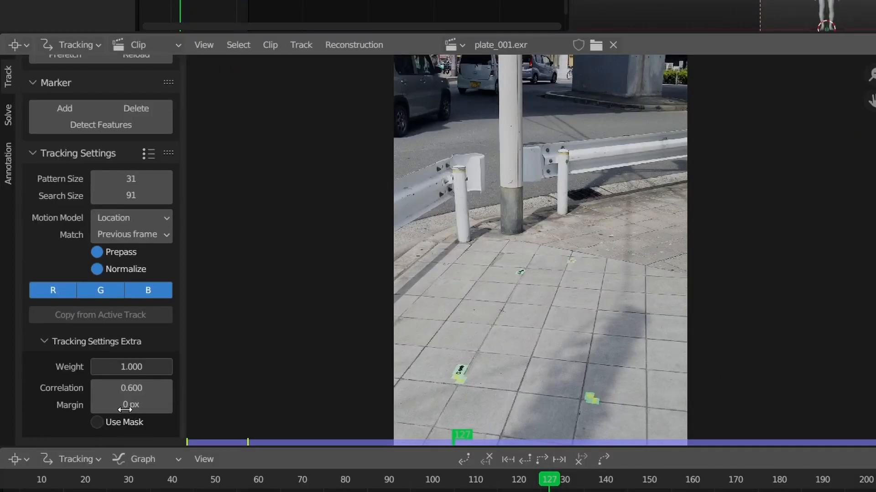
{"action": "double_click", "coordinate": [142, 388]}
{"action": "type", "text": "0.9"}
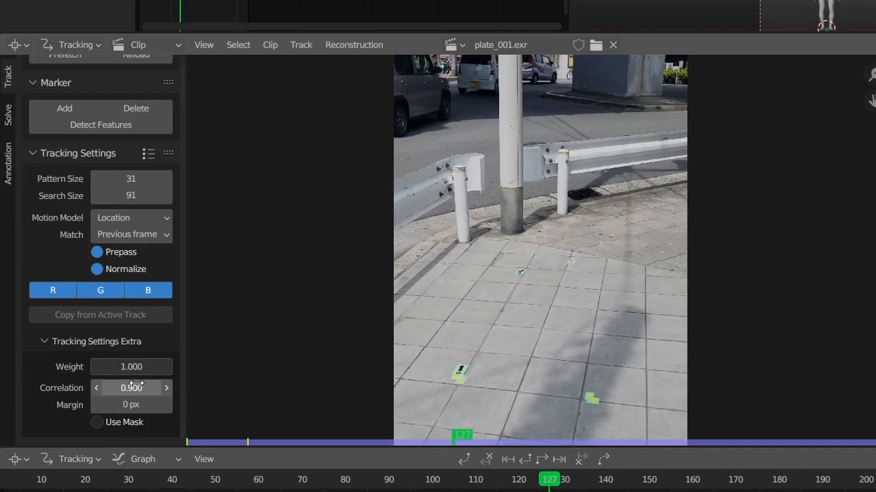
{"action": "key", "text": "Return"}
{"action": "left_click", "coordinate": [155, 216]}
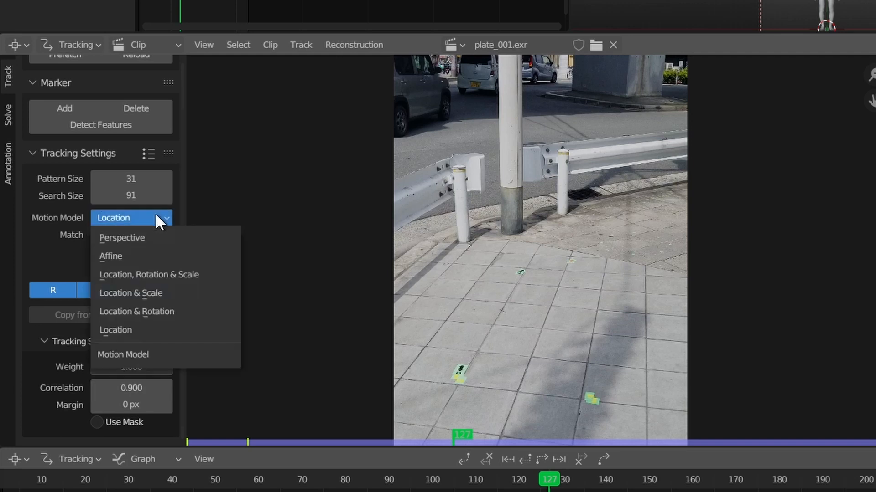
{"action": "left_click", "coordinate": [150, 238]}
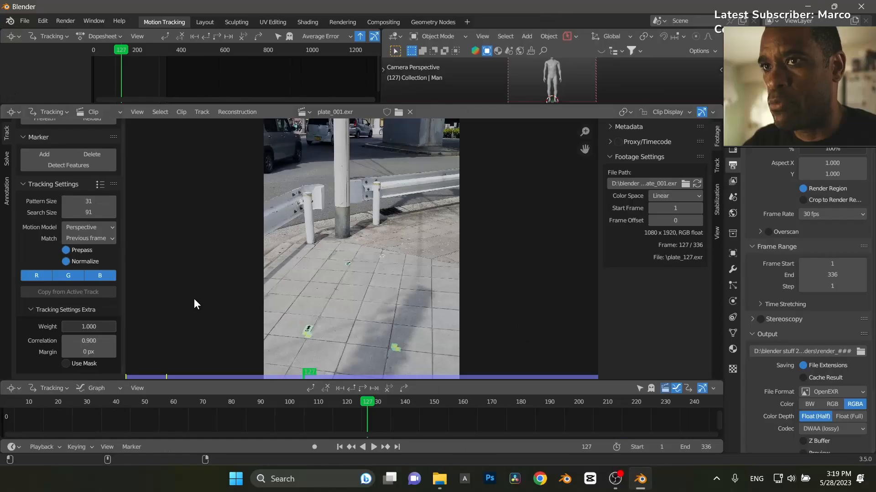
{"action": "scroll", "coordinate": [355, 327], "scroll_direction": "down", "scroll_amount": 1}
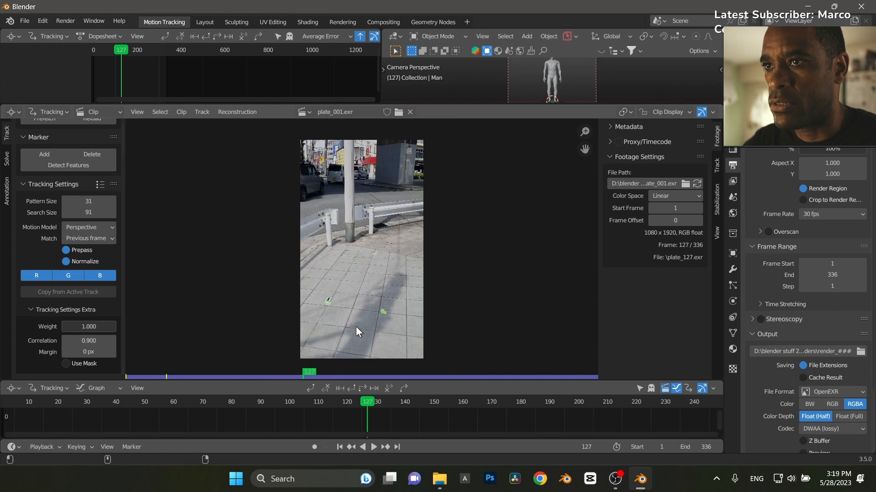
Step: Detect features, delete all the detected tracks, and return the playhead to frame 19
{"action": "left_click", "coordinate": [66, 171]}
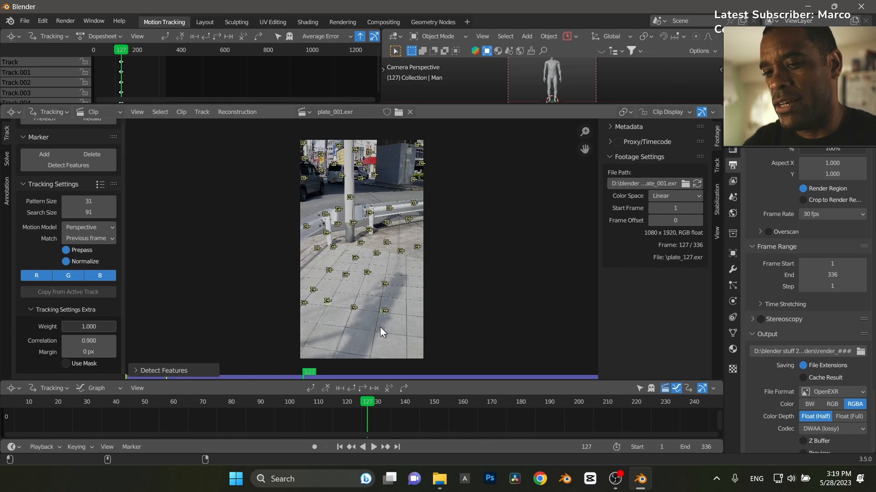
{"action": "key", "text": "x"}
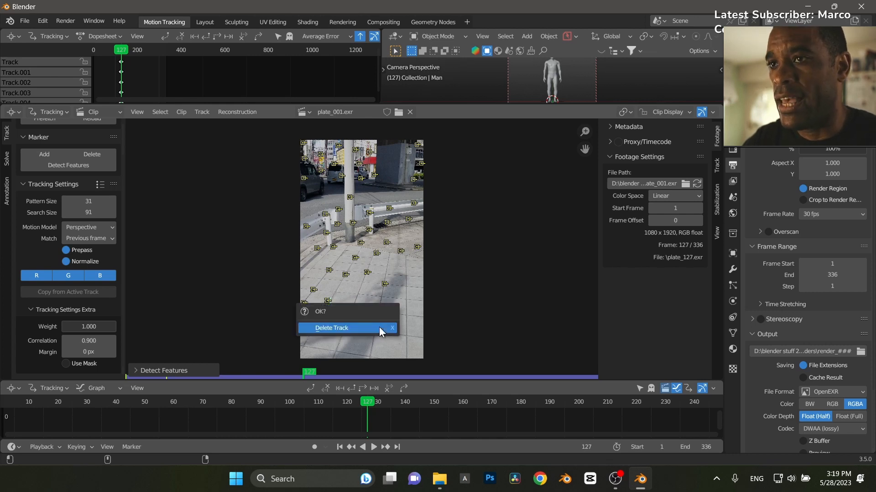
{"action": "left_click", "coordinate": [379, 327]}
{"action": "left_click_drag", "start_coordinate": [302, 370], "coordinate": [151, 354]}
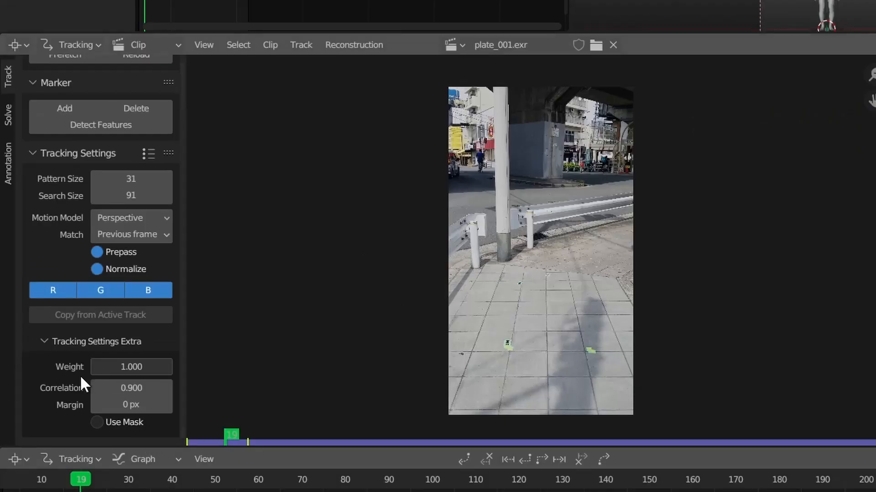
Step: Draw a freehand pink annotation loop around the pavement and guardrail
{"action": "left_click", "coordinate": [9, 169]}
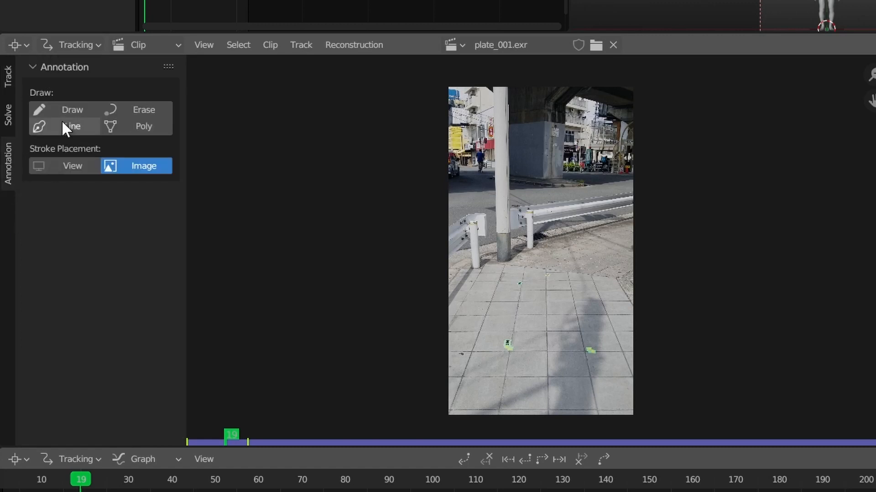
{"action": "left_click", "coordinate": [66, 109]}
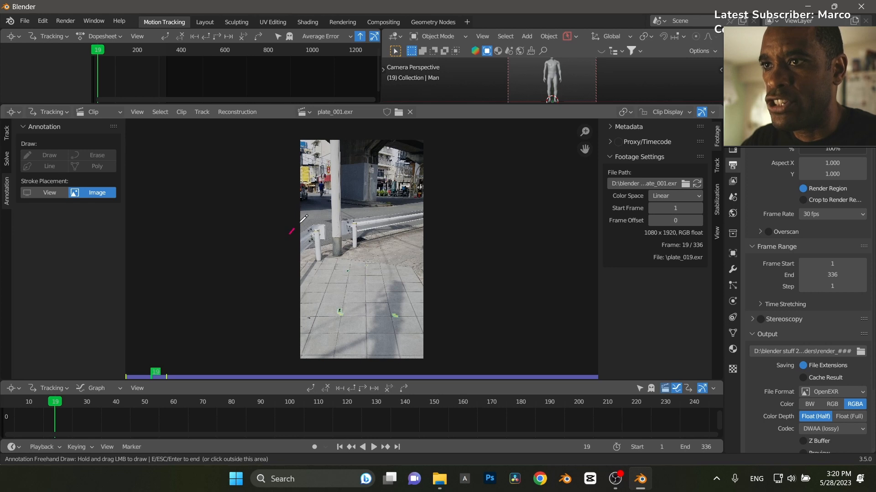
{"action": "mouse_move", "coordinate": [337, 212]}
{"action": "left_mouse_down"}
{"action": "mouse_move", "coordinate": [380, 206]}
{"action": "mouse_move", "coordinate": [454, 234]}
{"action": "mouse_move", "coordinate": [456, 323]}
{"action": "left_mouse_up"}
{"action": "mouse_move", "coordinate": [435, 363]}
{"action": "left_mouse_down"}
{"action": "mouse_move", "coordinate": [351, 367]}
{"action": "mouse_move", "coordinate": [285, 354]}
{"action": "mouse_move", "coordinate": [273, 256]}
{"action": "left_mouse_up"}
{"action": "key", "text": "Escape"}
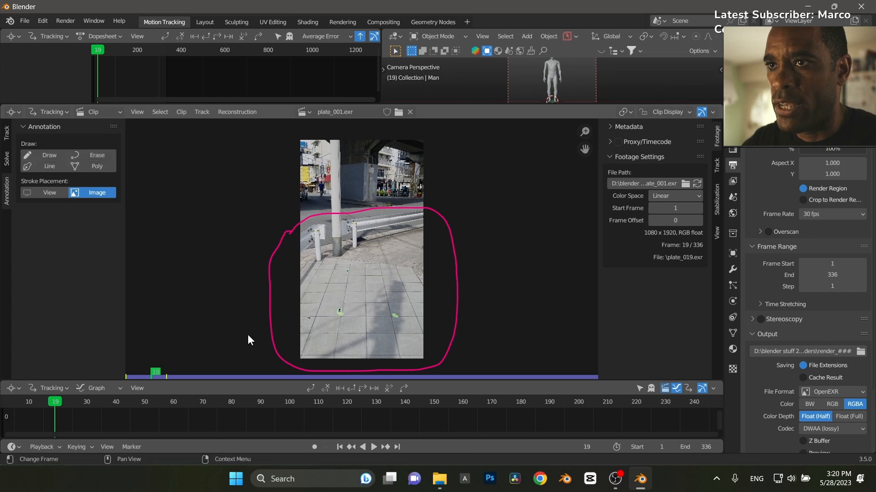
Step: Detect features with Placement set to Inside Annotated Area
{"action": "left_click", "coordinate": [9, 163]}
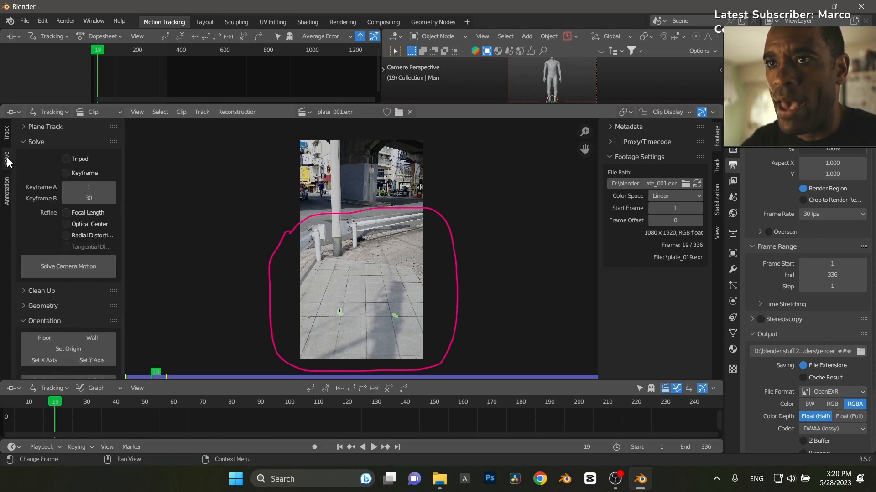
{"action": "left_click", "coordinate": [7, 135]}
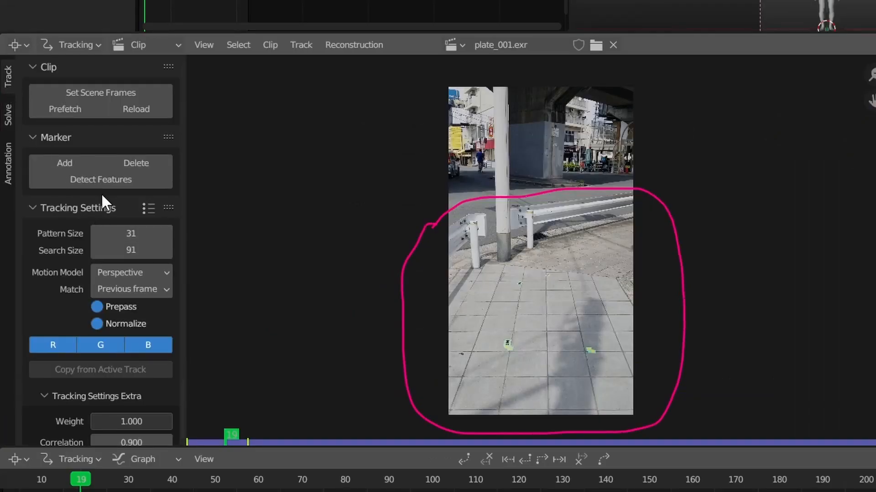
{"action": "left_click", "coordinate": [109, 182]}
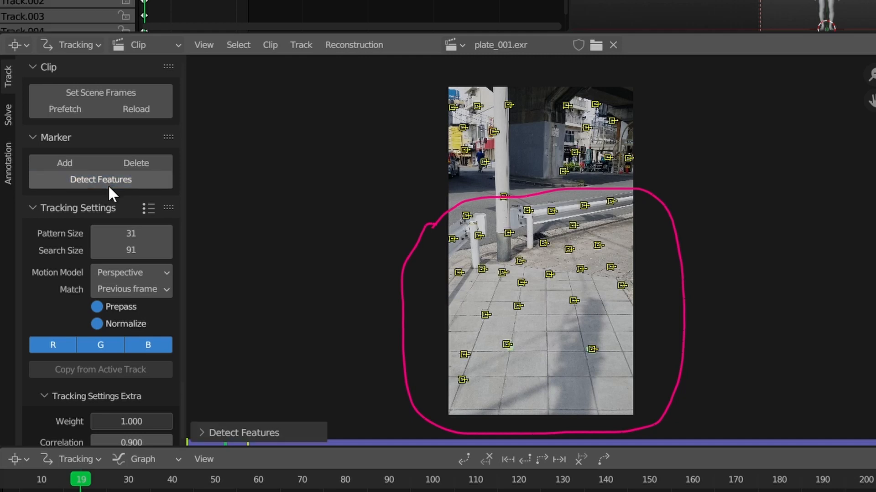
{"action": "left_click", "coordinate": [253, 433]}
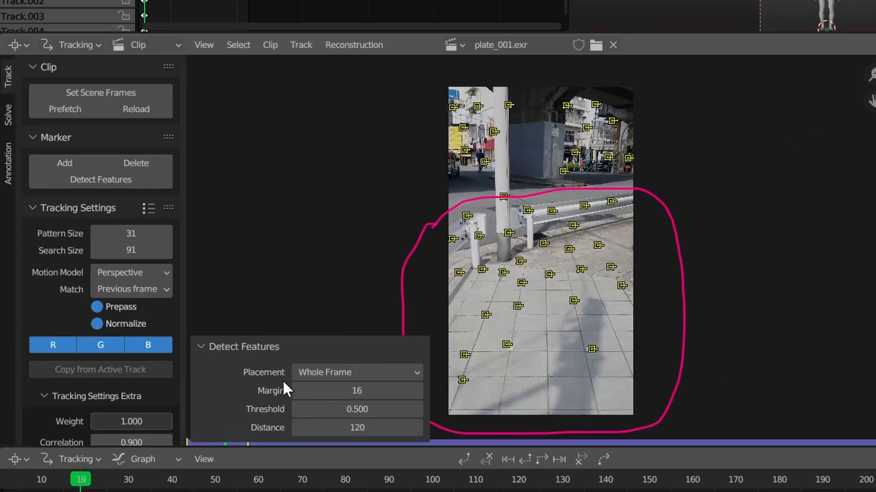
{"action": "left_click", "coordinate": [344, 371]}
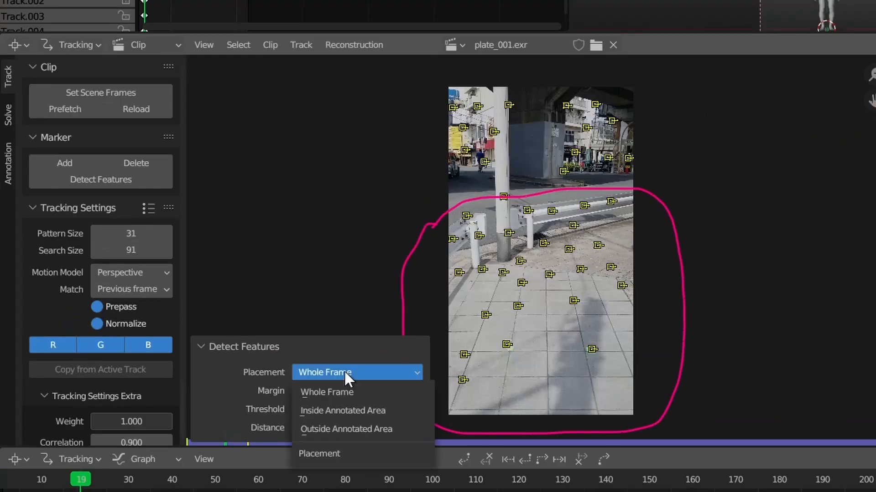
{"action": "left_click", "coordinate": [359, 410]}
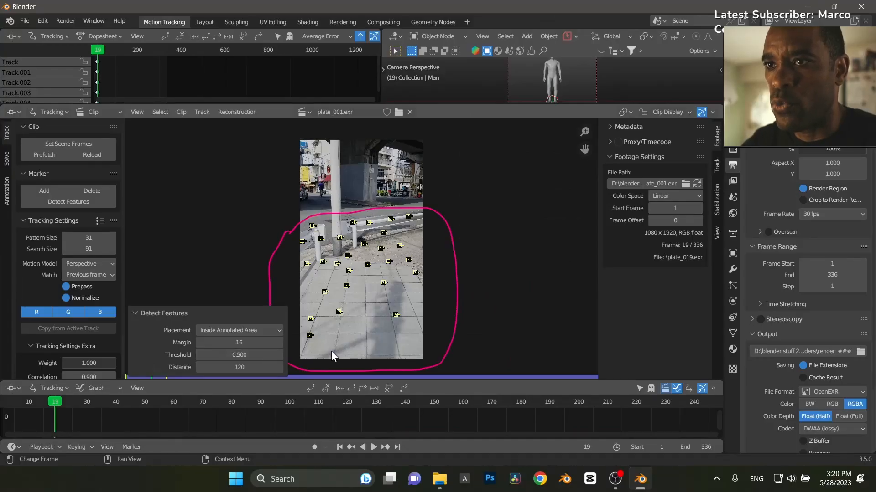
Step: Collapse the Detect Features panel and pan the graph to view the tracked error curves
{"action": "left_click", "coordinate": [136, 314]}
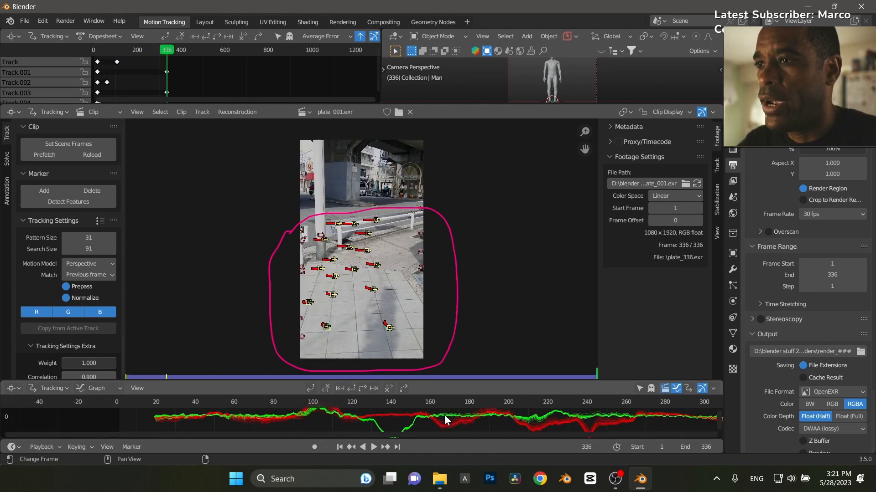
{"action": "scroll", "coordinate": [445, 415], "scroll_direction": "down", "scroll_amount": 3}
{"action": "middle_click_drag", "start_coordinate": [466, 419], "coordinate": [429, 418]}
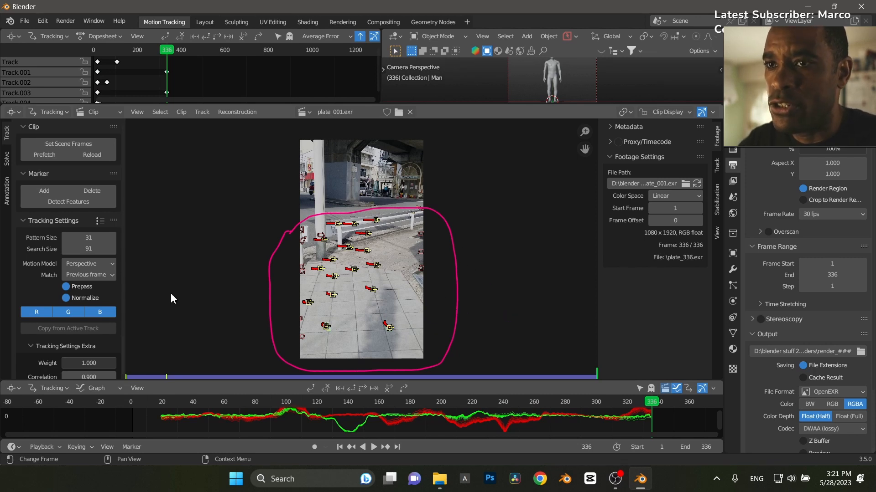
Step: Erase the top of the pink annotation loop and redraw it lower around the ground
{"action": "left_click", "coordinate": [5, 194]}
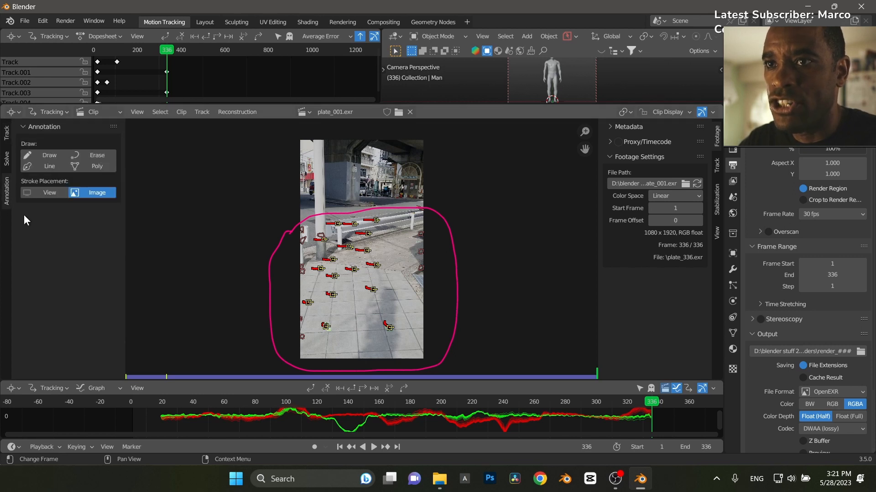
{"action": "left_click", "coordinate": [95, 155]}
{"action": "mouse_move", "coordinate": [316, 215]}
{"action": "left_mouse_down"}
{"action": "mouse_move", "coordinate": [431, 210]}
{"action": "mouse_move", "coordinate": [457, 256]}
{"action": "mouse_move", "coordinate": [457, 325]}
{"action": "mouse_move", "coordinate": [443, 359]}
{"action": "mouse_move", "coordinate": [296, 363]}
{"action": "mouse_move", "coordinate": [275, 326]}
{"action": "mouse_move", "coordinate": [274, 269]}
{"action": "mouse_move", "coordinate": [298, 221]}
{"action": "left_mouse_up"}
{"action": "key", "text": "Escape"}
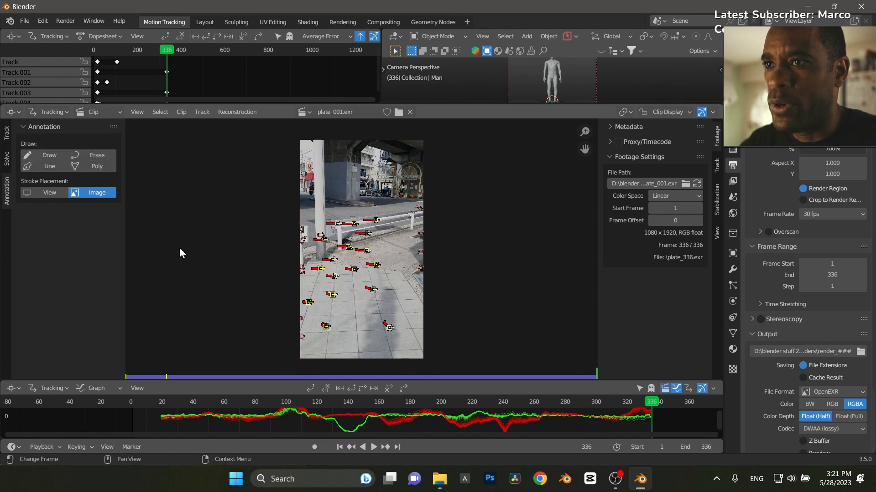
{"action": "left_click", "coordinate": [48, 156]}
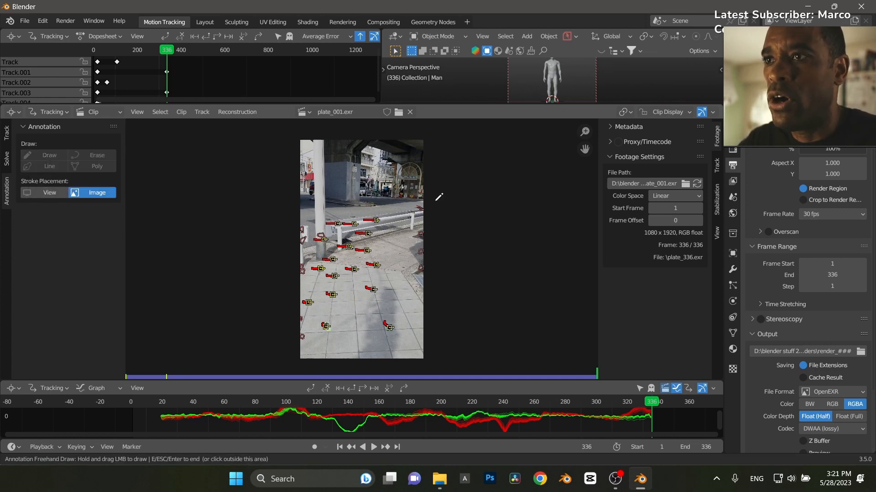
{"action": "mouse_move", "coordinate": [417, 199]}
{"action": "left_mouse_down"}
{"action": "mouse_move", "coordinate": [283, 228]}
{"action": "mouse_move", "coordinate": [271, 308]}
{"action": "mouse_move", "coordinate": [289, 350]}
{"action": "mouse_move", "coordinate": [347, 364]}
{"action": "mouse_move", "coordinate": [434, 360]}
{"action": "mouse_move", "coordinate": [457, 243]}
{"action": "mouse_move", "coordinate": [434, 200]}
{"action": "left_mouse_up"}
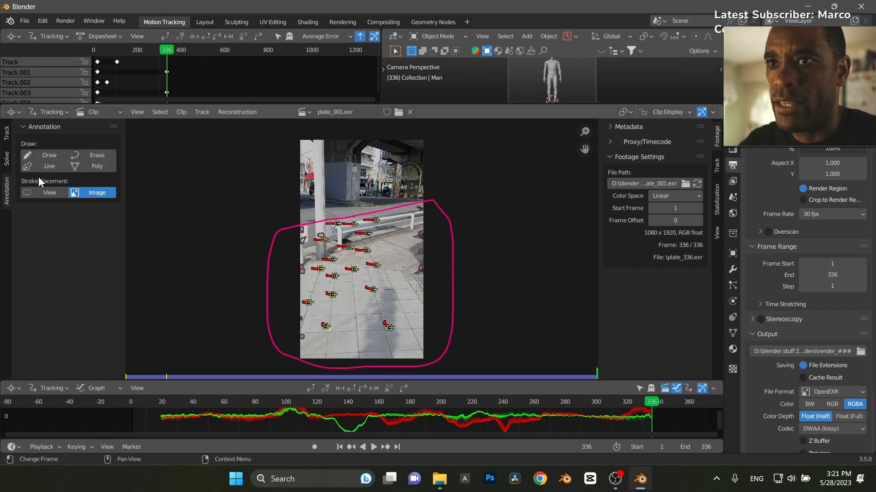
Step: Detect features, undo the detection, then select all tracks and delete them
{"action": "left_click", "coordinate": [7, 134]}
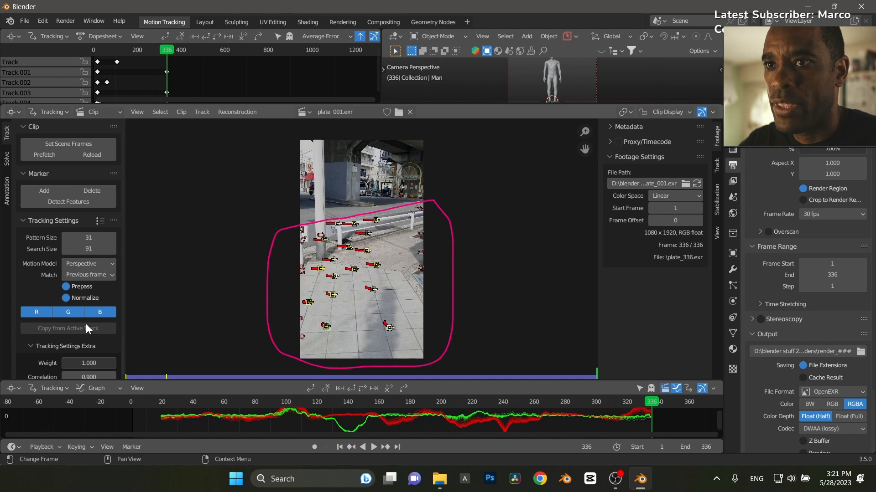
{"action": "left_click", "coordinate": [65, 201]}
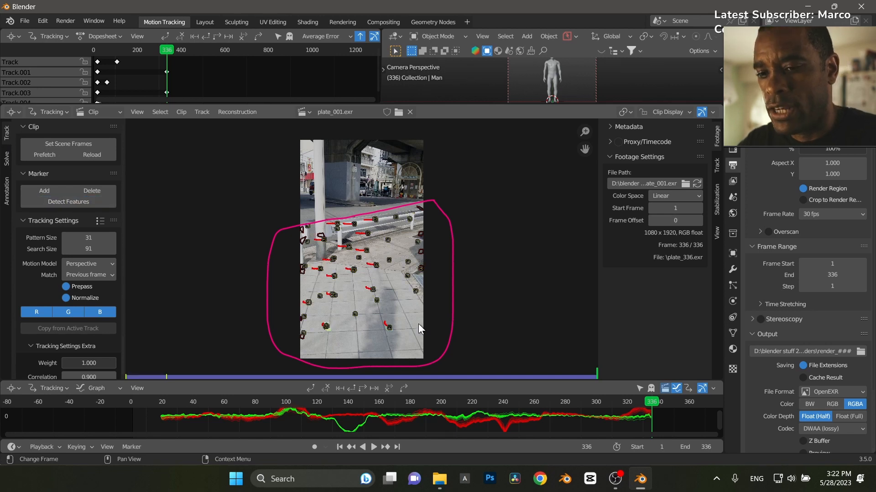
{"action": "key", "text": "ctrl+z"}
{"action": "key", "text": "ctrl+z"}
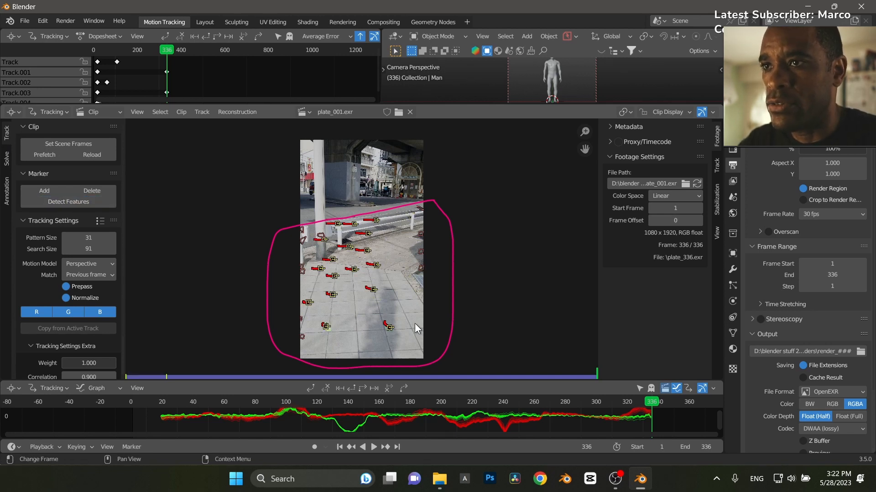
{"action": "key", "text": "alt+a"}
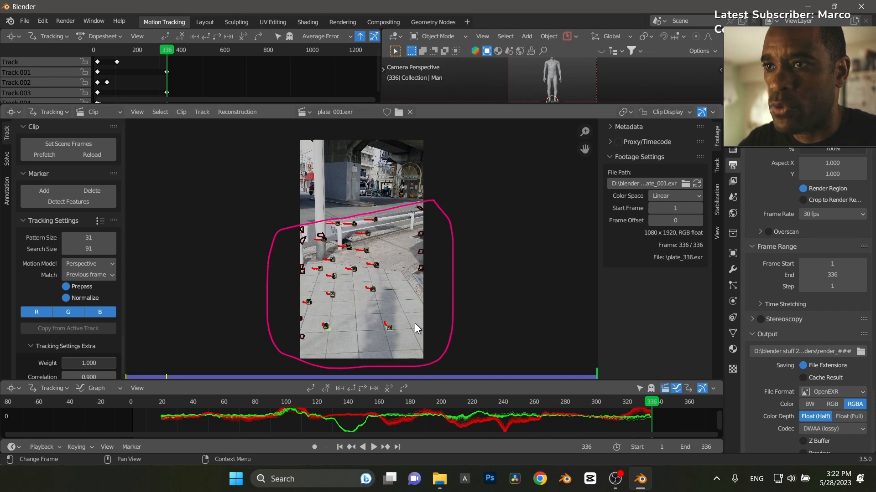
{"action": "key", "text": "a"}
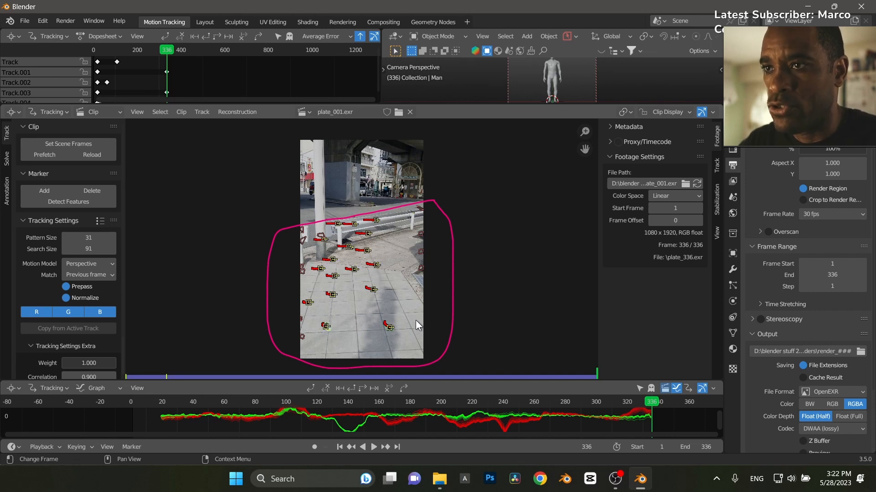
{"action": "key", "text": "Delete"}
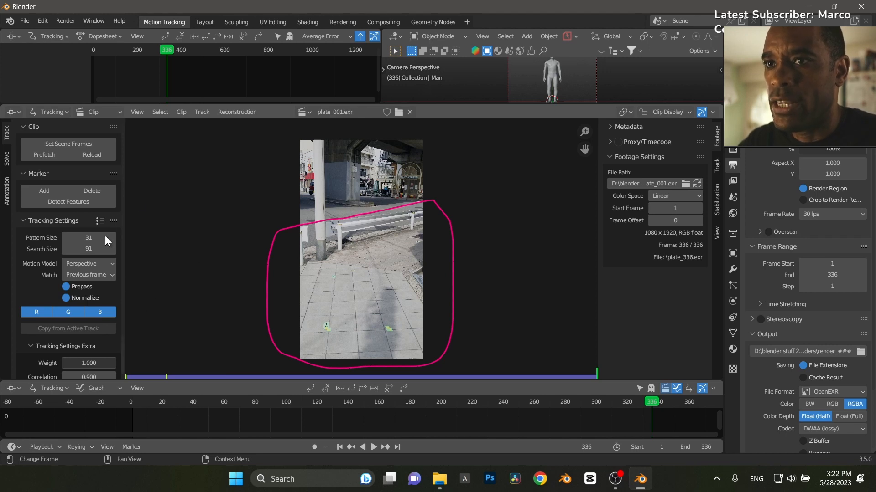
Step: Detect new features inside the loop, go to frame 140, and hide the selected tracks
{"action": "left_click", "coordinate": [61, 202]}
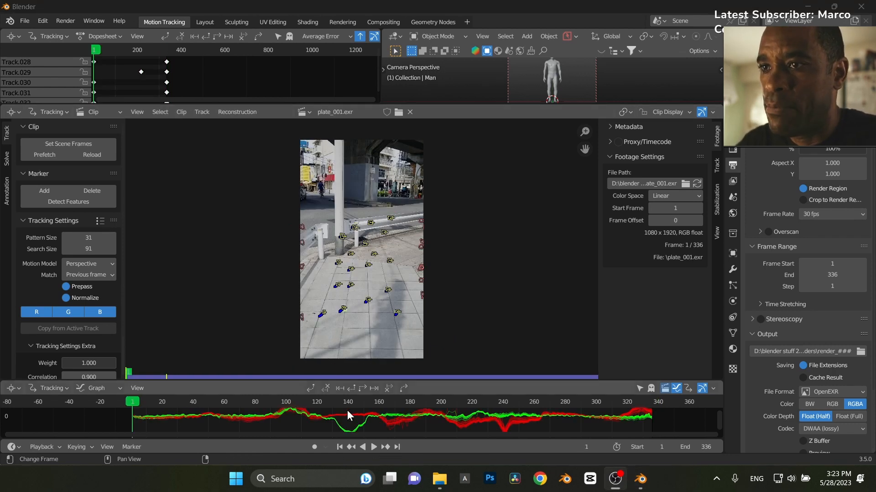
{"action": "left_click", "coordinate": [347, 410]}
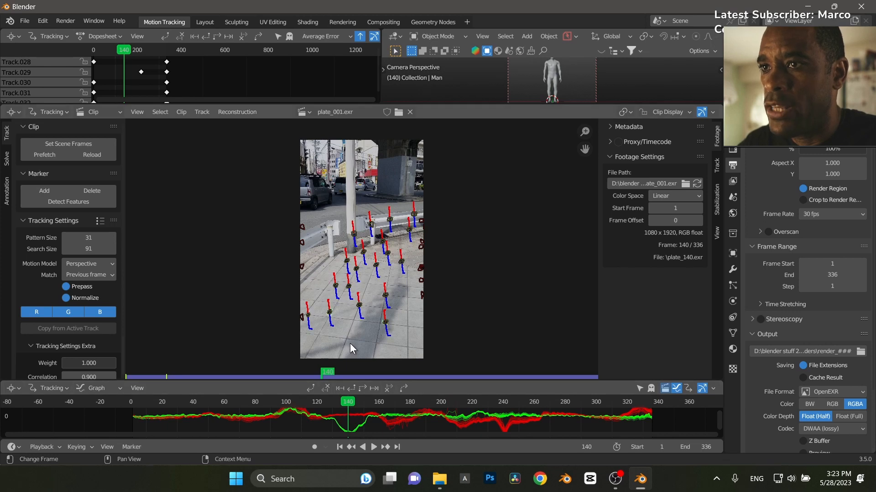
{"action": "key", "text": "h"}
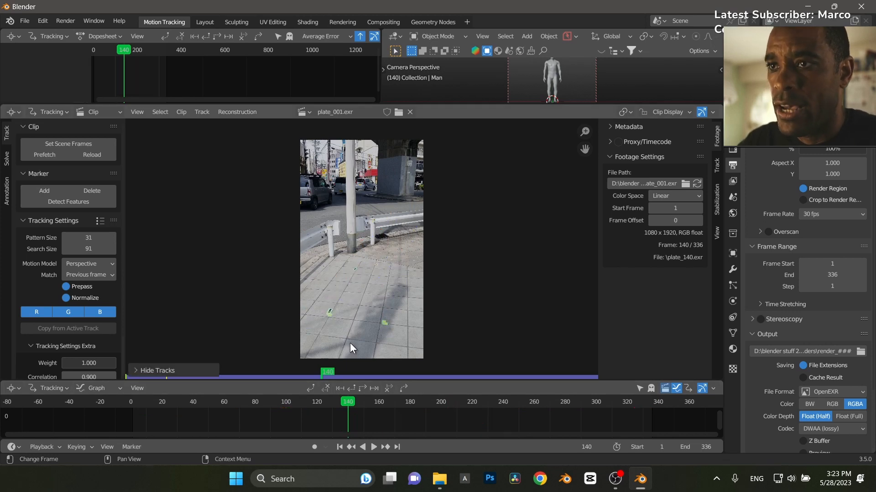
Step: Draw an annotation loop from the top-right building around the ground, closing along the pillar
{"action": "left_click", "coordinate": [6, 192]}
{"action": "left_click", "coordinate": [44, 155]}
{"action": "mouse_move", "coordinate": [403, 197]}
{"action": "left_mouse_down"}
{"action": "mouse_move", "coordinate": [278, 297]}
{"action": "mouse_move", "coordinate": [297, 354]}
{"action": "mouse_move", "coordinate": [358, 369]}
{"action": "mouse_move", "coordinate": [442, 359]}
{"action": "mouse_move", "coordinate": [456, 264]}
{"action": "mouse_move", "coordinate": [435, 204]}
{"action": "left_mouse_up"}
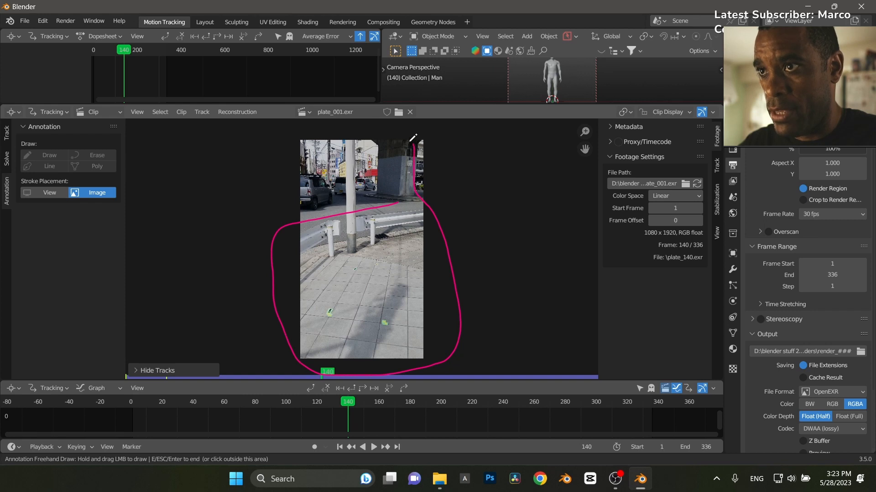
{"action": "left_click_drag", "start_coordinate": [379, 165], "coordinate": [396, 202]}
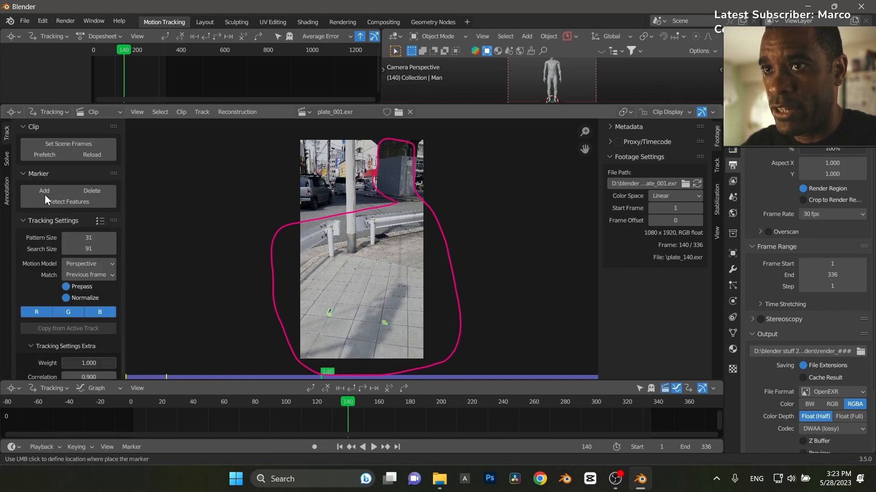
Step: Detect features in the loop, track them forward to frame 336, hide them, and return to frame 140
{"action": "left_click", "coordinate": [47, 201]}
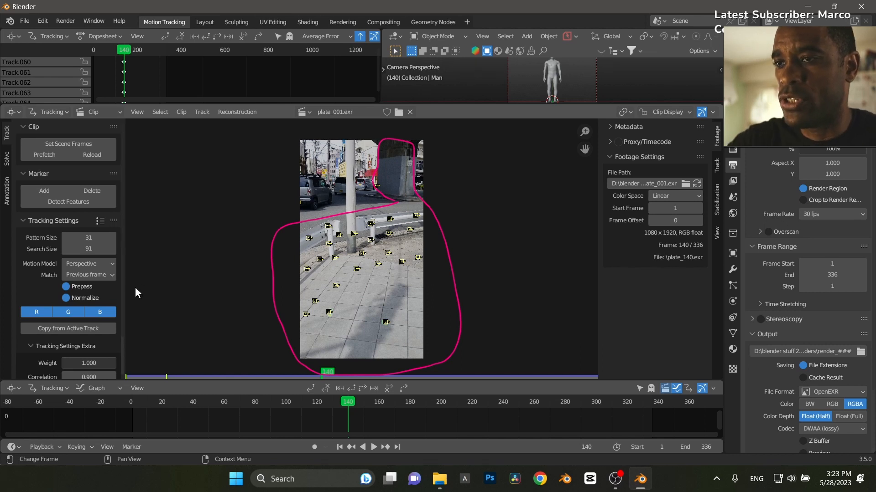
{"action": "key", "text": "ctrl+t"}
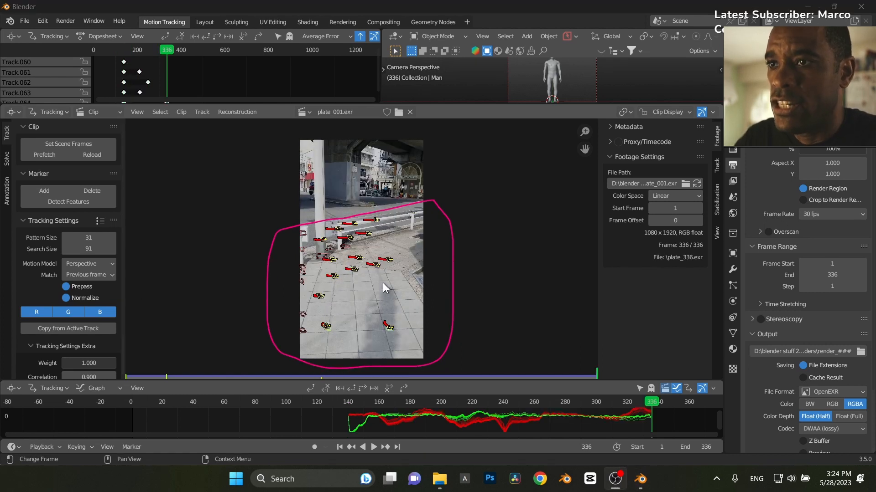
{"action": "key", "text": "h"}
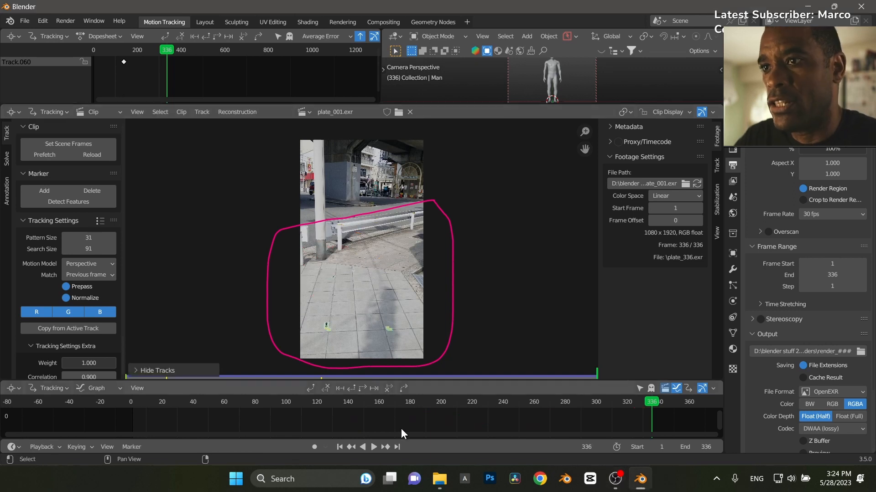
{"action": "left_click", "coordinate": [347, 402]}
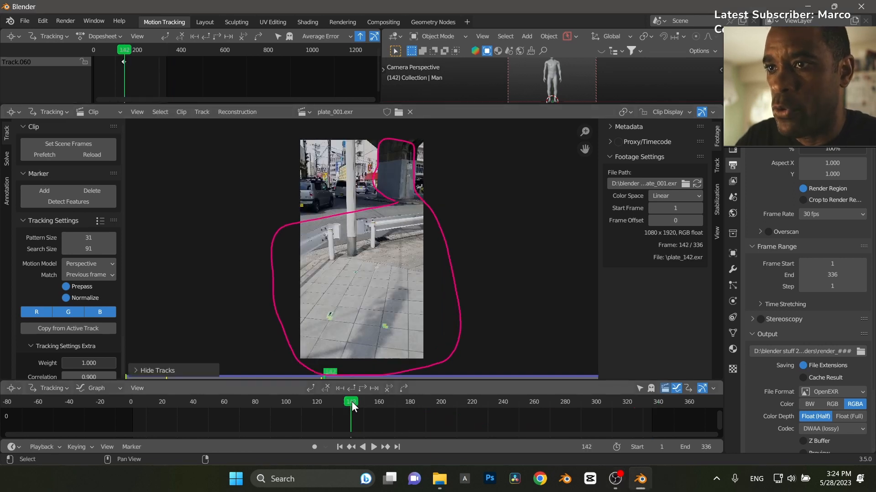
Step: Detect new features at frame 140, deselect them, and scrub through the clip to check the tracks
{"action": "left_click", "coordinate": [67, 199]}
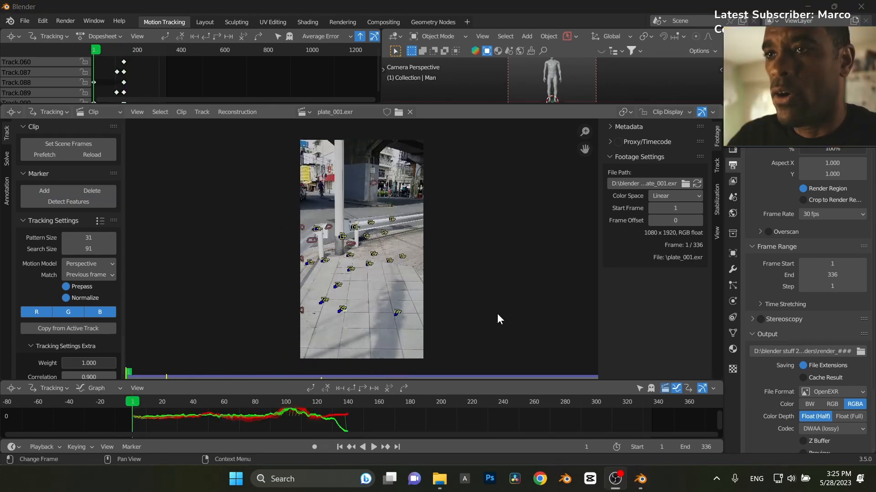
{"action": "left_click", "coordinate": [480, 306]}
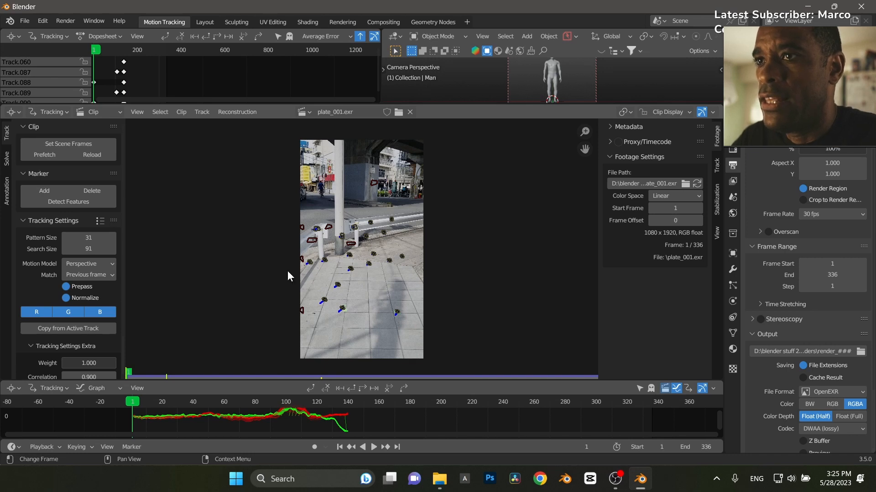
{"action": "mouse_move", "coordinate": [392, 398]}
{"action": "left_mouse_down"}
{"action": "mouse_move", "coordinate": [597, 373]}
{"action": "mouse_move", "coordinate": [504, 374]}
{"action": "left_mouse_up"}
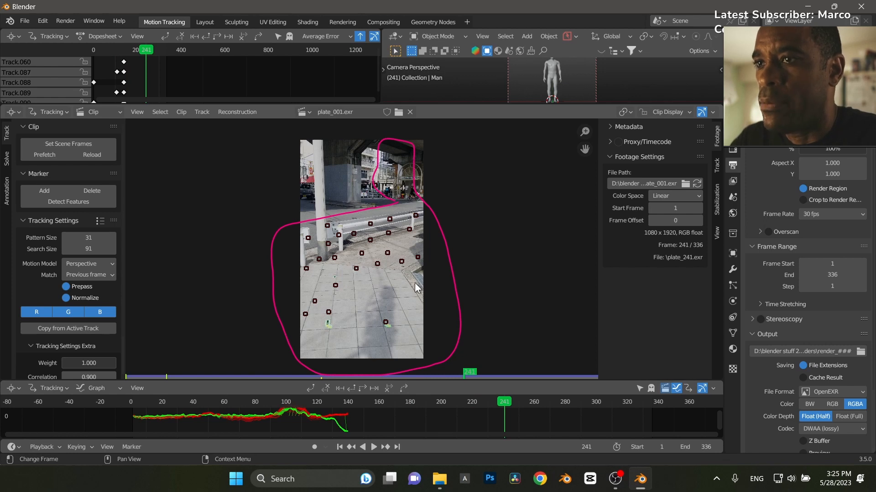
{"action": "mouse_move", "coordinate": [541, 403]}
{"action": "left_mouse_down"}
{"action": "mouse_move", "coordinate": [629, 413]}
{"action": "mouse_move", "coordinate": [155, 395]}
{"action": "mouse_move", "coordinate": [529, 397]}
{"action": "mouse_move", "coordinate": [317, 396]}
{"action": "mouse_move", "coordinate": [351, 416]}
{"action": "left_mouse_up"}
{"action": "left_click", "coordinate": [9, 191]}
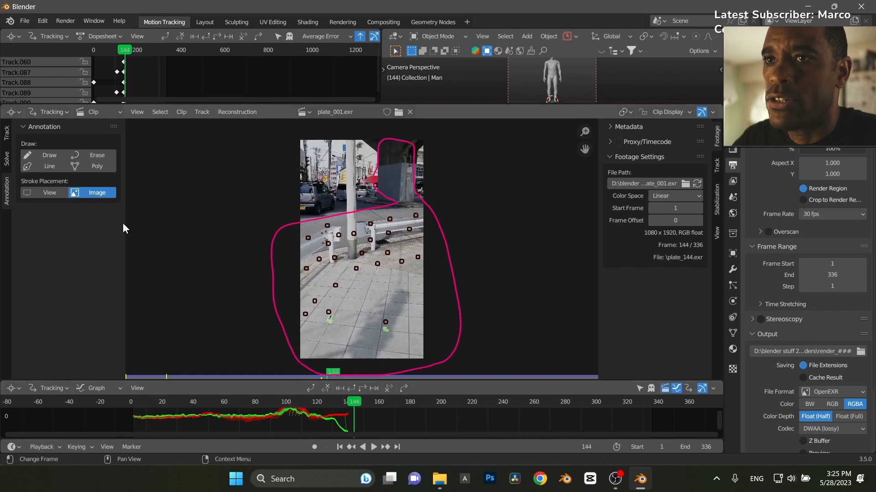
Step: Erase the pink annotation loop and switch the toolbar to the camera solve settings
{"action": "left_click", "coordinate": [87, 155]}
{"action": "left_click_drag", "start_coordinate": [274, 211], "coordinate": [302, 326]}
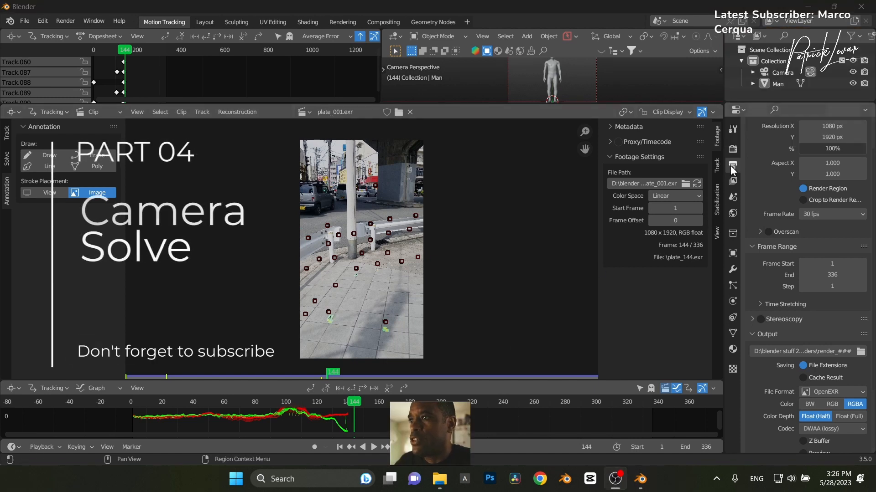
{"action": "left_click", "coordinate": [716, 168]}
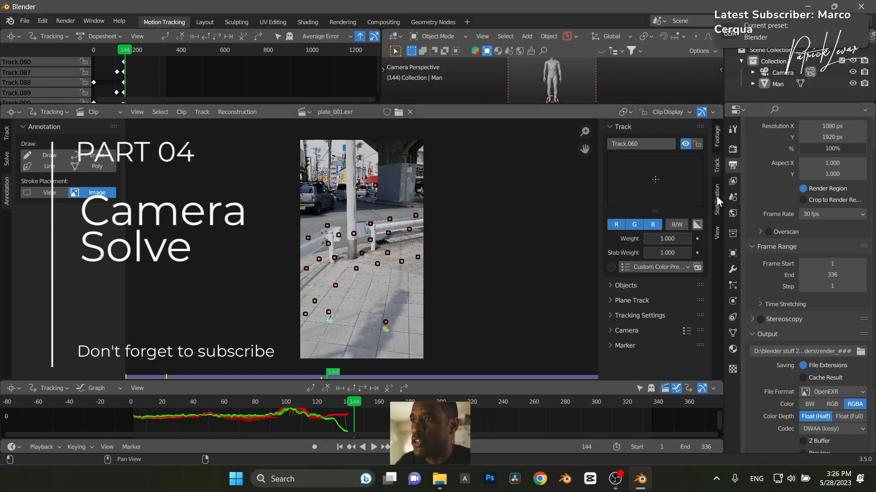
{"action": "left_click", "coordinate": [716, 196]}
{"action": "left_click", "coordinate": [716, 172]}
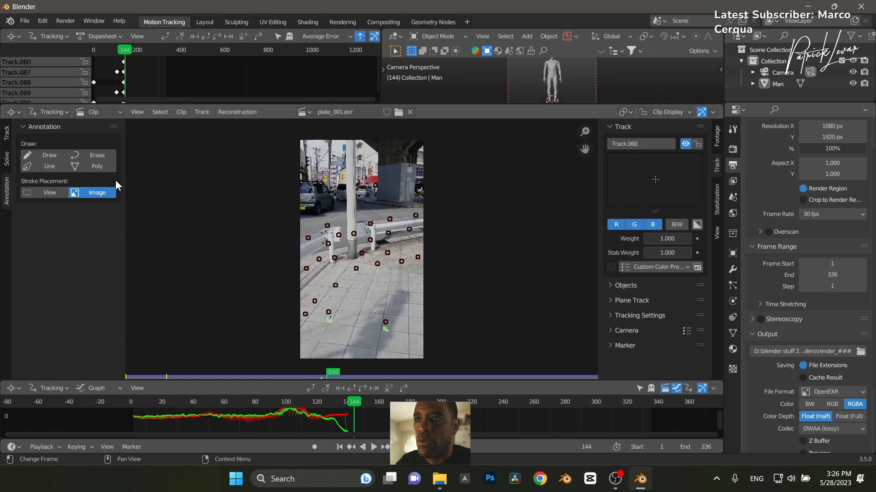
{"action": "left_click", "coordinate": [7, 159]}
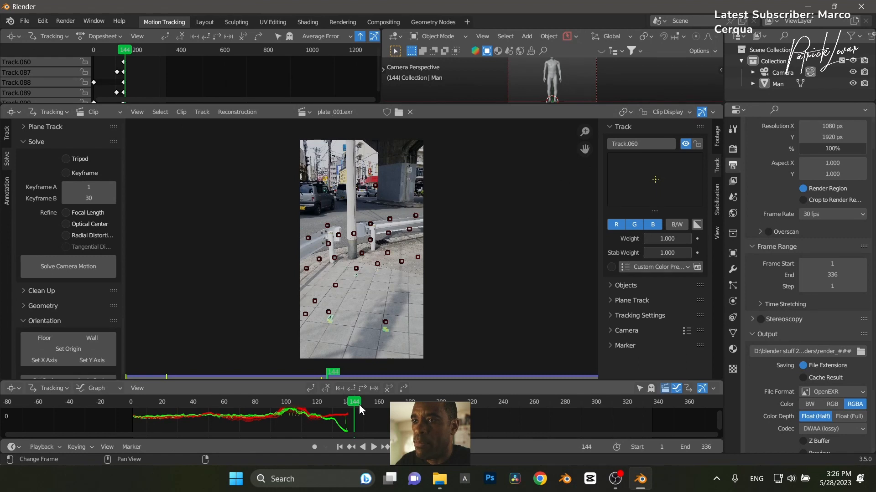
Step: Unhide all tracks with Alt+H and scrub between frames 133 and 265 to review them
{"action": "left_click_drag", "start_coordinate": [359, 404], "coordinate": [256, 397]}
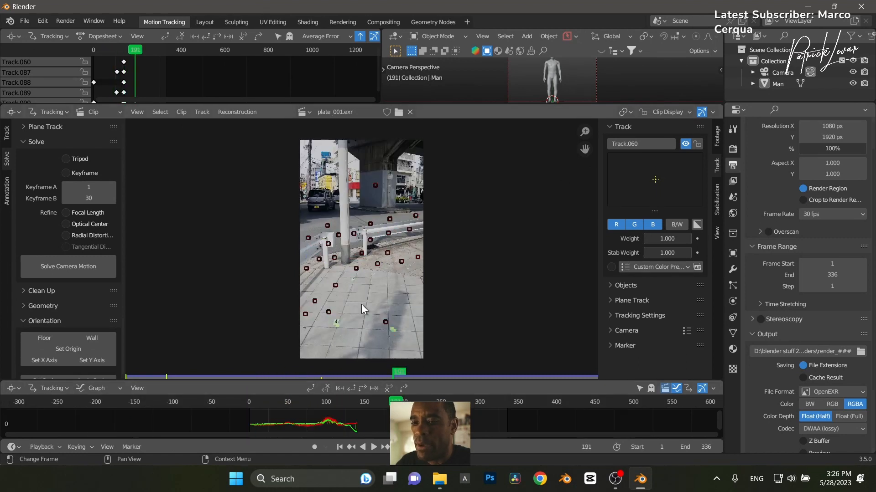
{"action": "key", "text": "alt+h"}
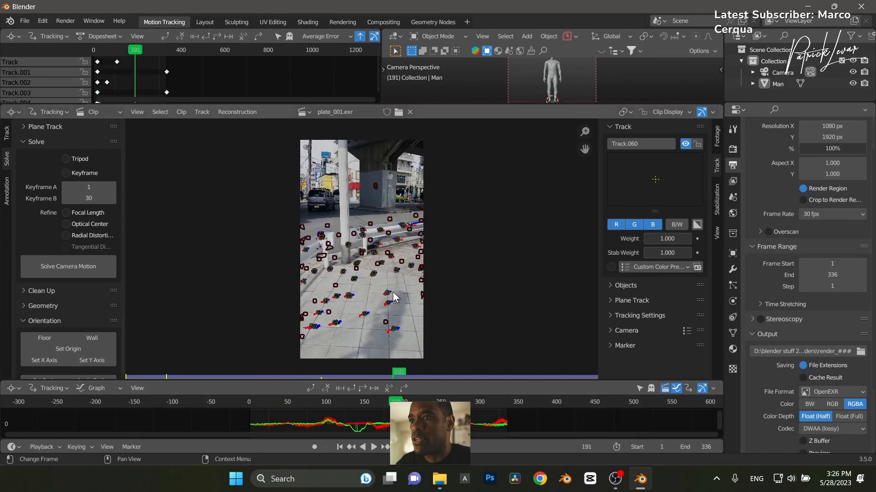
{"action": "scroll", "coordinate": [403, 305], "scroll_direction": "up", "scroll_amount": 2}
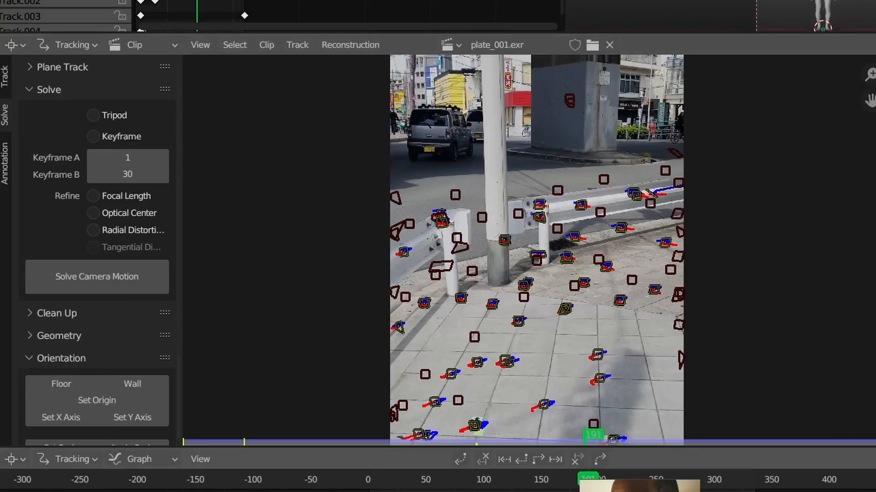
{"action": "left_click_drag", "start_coordinate": [588, 482], "coordinate": [531, 489]}
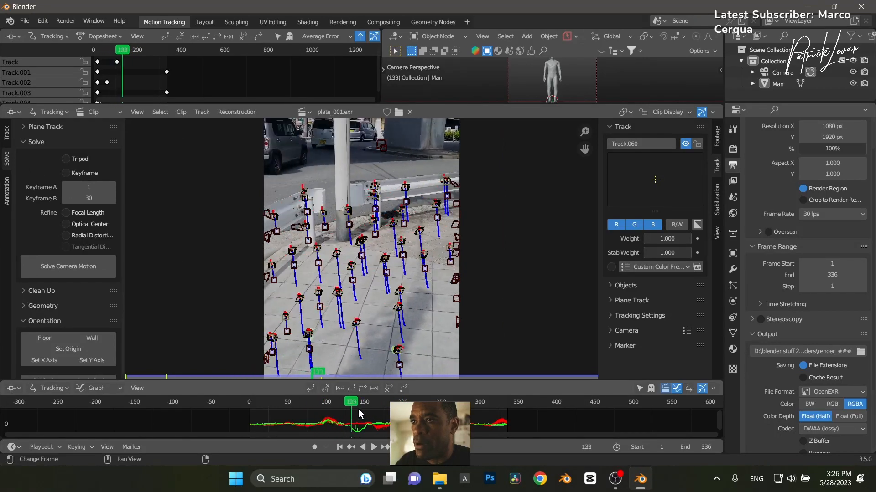
{"action": "left_click_drag", "start_coordinate": [357, 409], "coordinate": [429, 412]}
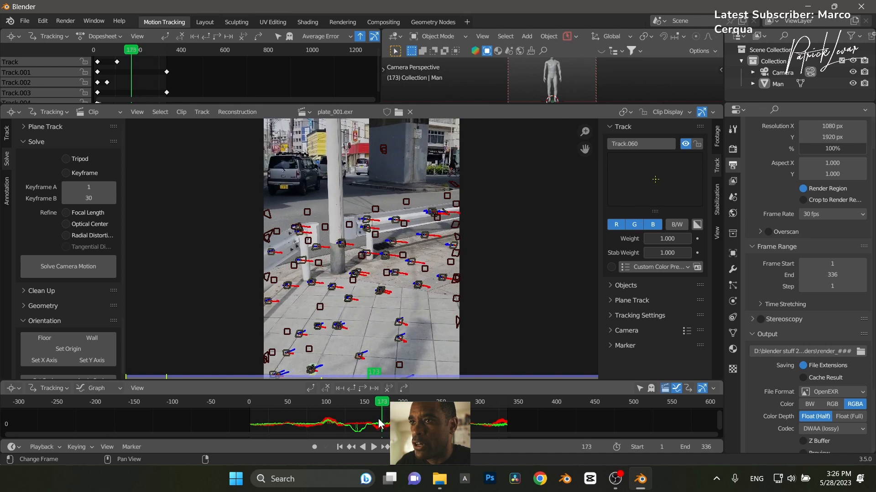
Step: Set solve keyframes to 201 and 258, enable focal length refinement, and save as 5-28-10min track.blend
{"action": "left_click_drag", "start_coordinate": [379, 423], "coordinate": [404, 423]}
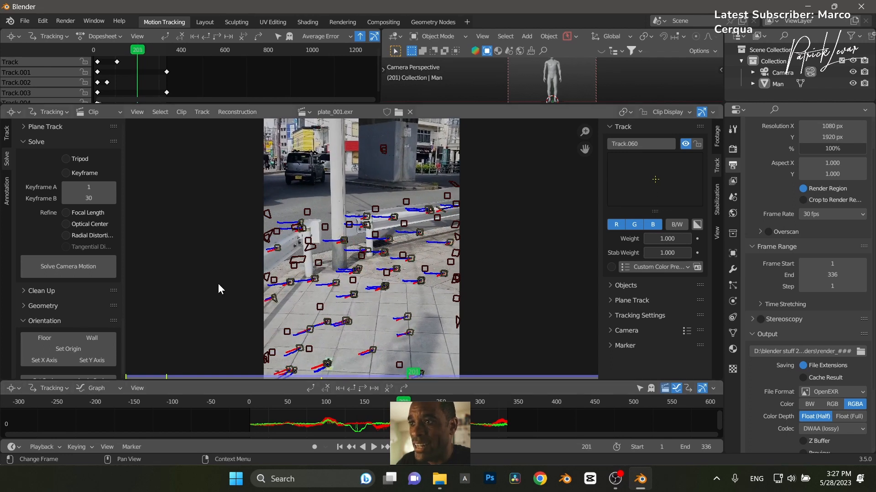
{"action": "left_click", "coordinate": [116, 187]}
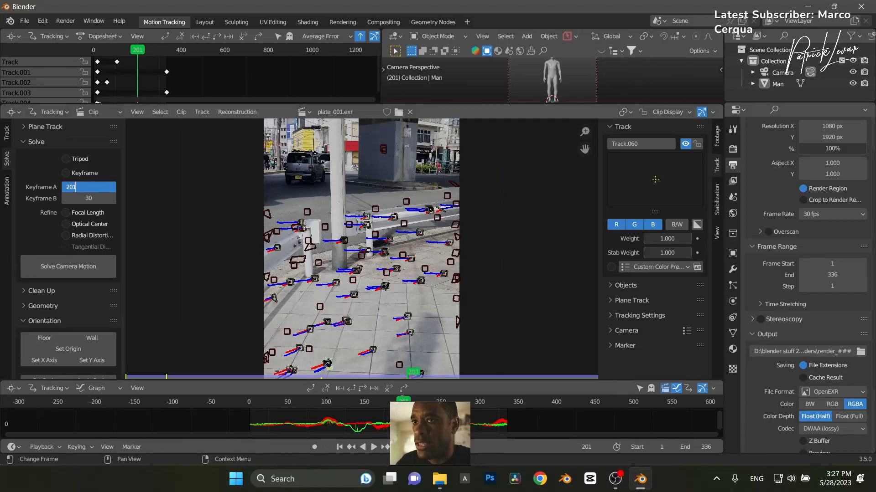
{"action": "left_click_drag", "start_coordinate": [402, 400], "coordinate": [446, 400]}
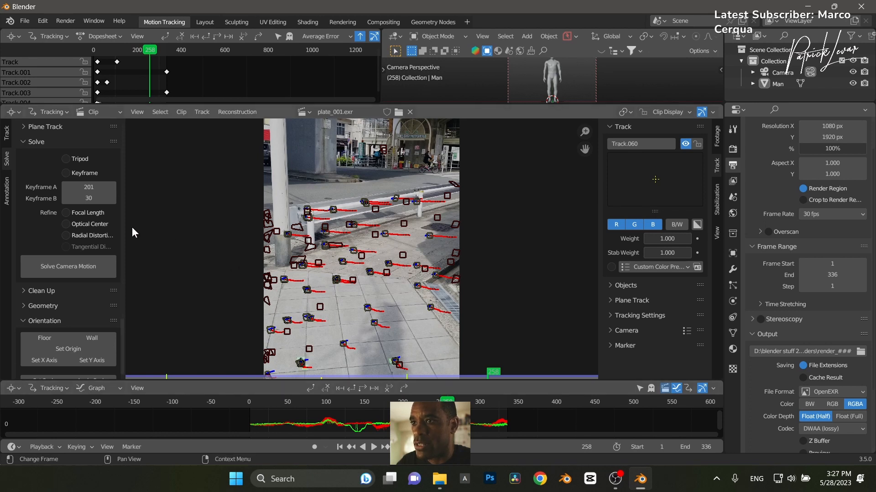
{"action": "left_click", "coordinate": [96, 198]}
{"action": "type", "text": "258"}
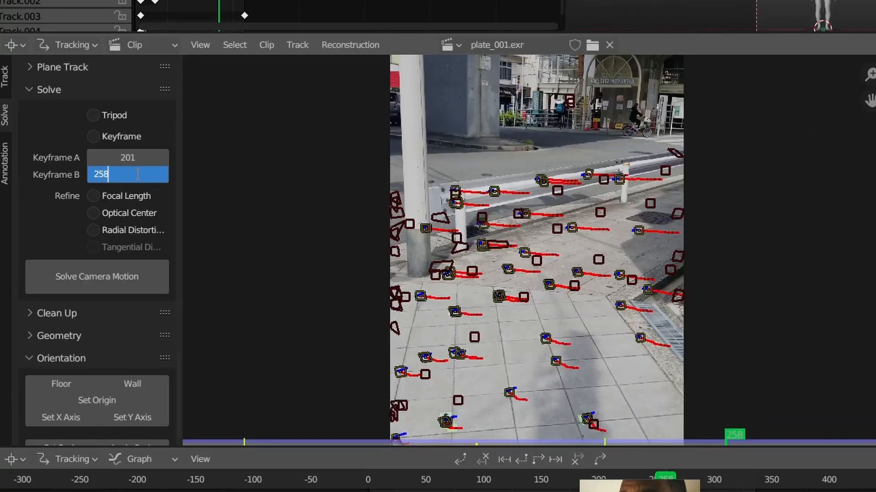
{"action": "left_click", "coordinate": [94, 196]}
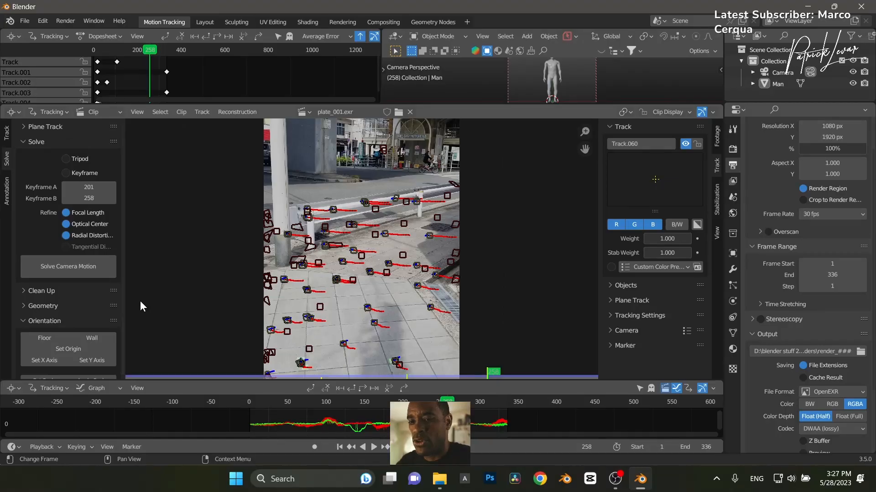
{"action": "key", "text": "ctrl+s"}
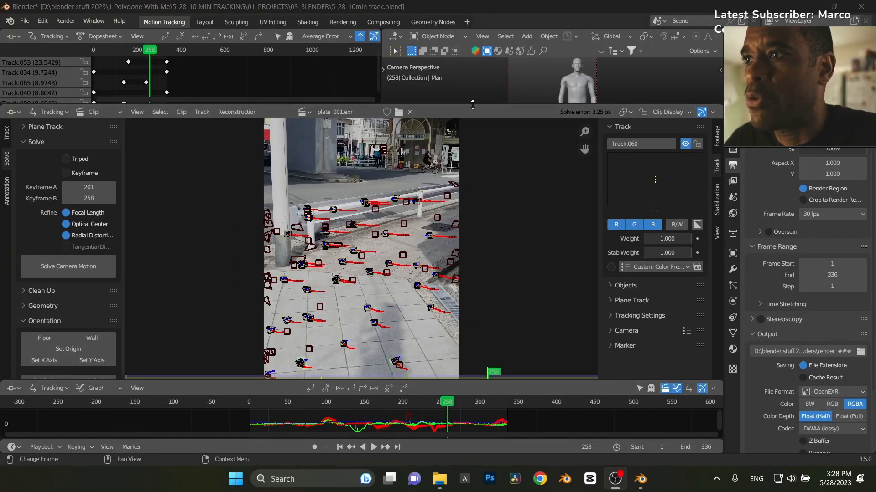
{"action": "left_click_drag", "start_coordinate": [473, 104], "coordinate": [459, 159]}
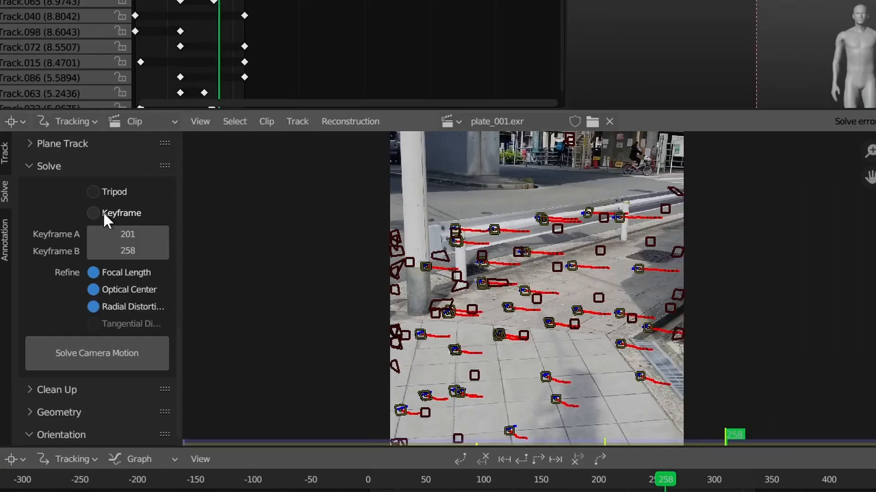
Step: Solve camera motion with automatic keyframes (149 and 289), reaching a 0.85 px error
{"action": "left_click", "coordinate": [69, 227]}
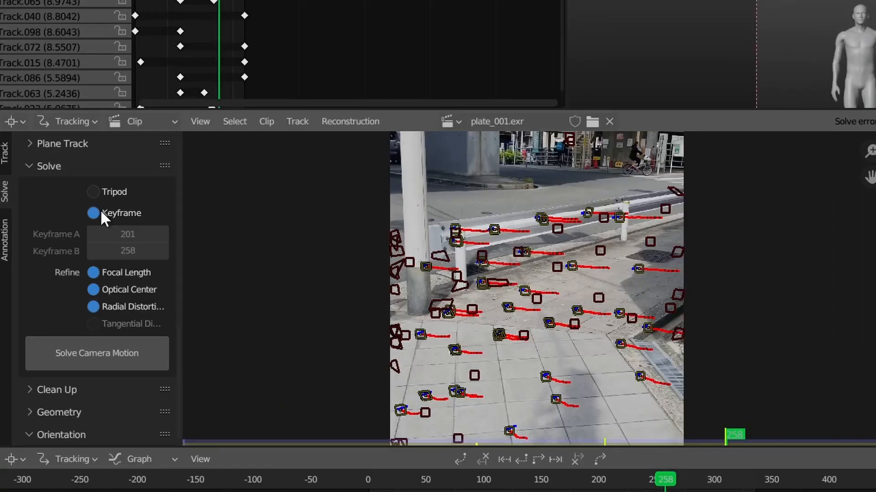
{"action": "left_click", "coordinate": [100, 360]}
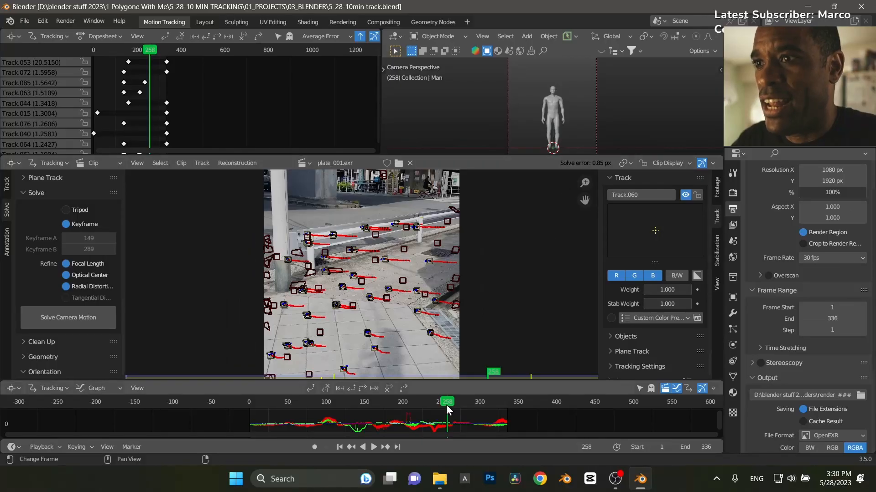
{"action": "left_click_drag", "start_coordinate": [446, 405], "coordinate": [375, 400]}
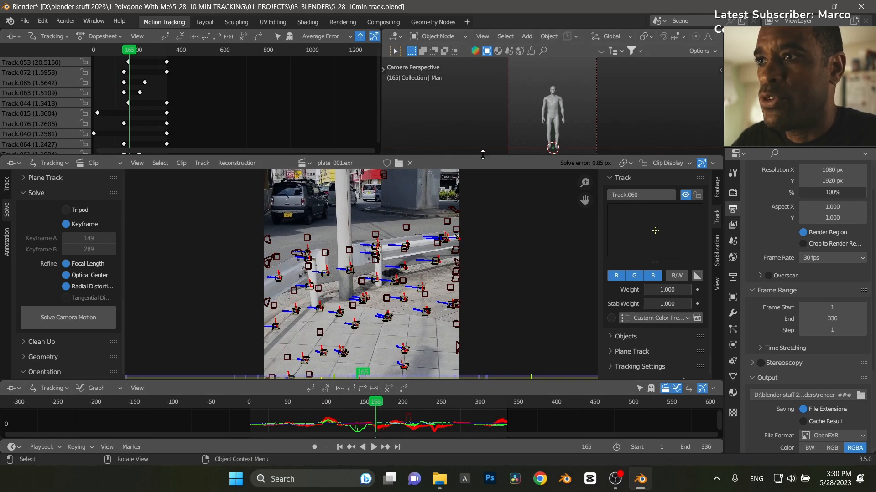
Step: Enlarge the track list area to review tracks ranked by average error
{"action": "left_click_drag", "start_coordinate": [483, 155], "coordinate": [482, 210]}
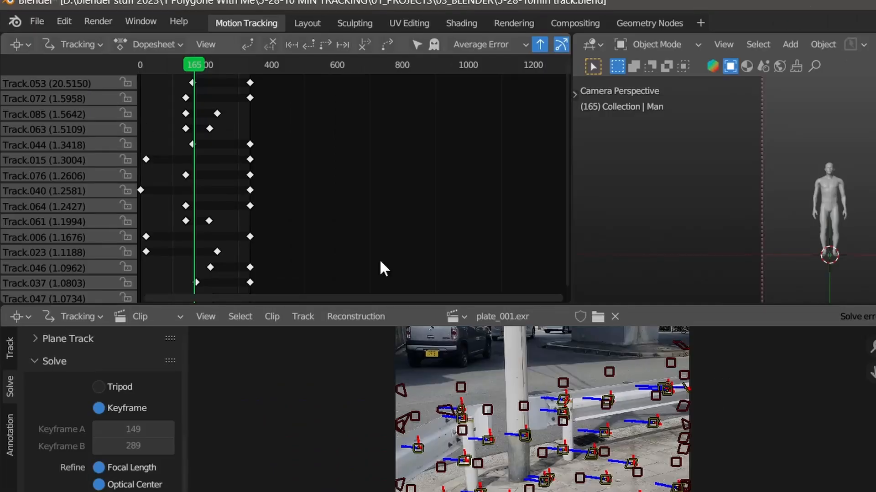
{"action": "scroll", "coordinate": [568, 229], "scroll_direction": "down", "scroll_amount": 5}
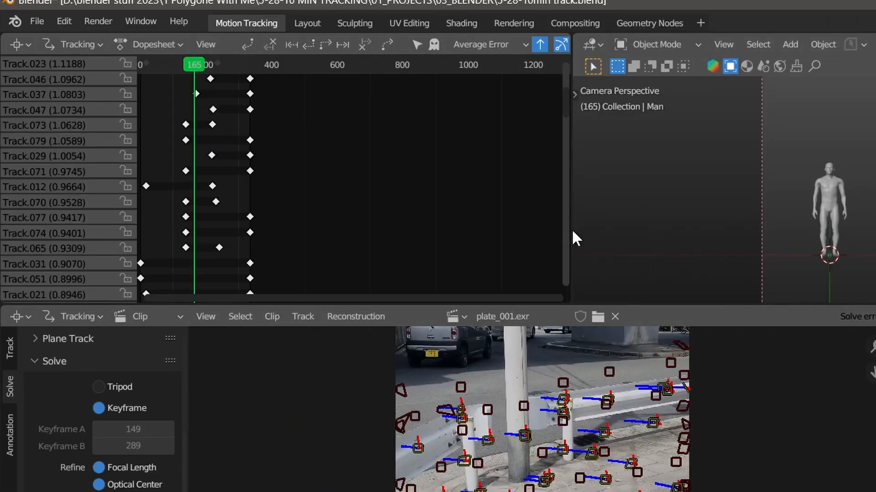
{"action": "left_click_drag", "start_coordinate": [573, 229], "coordinate": [568, 156]}
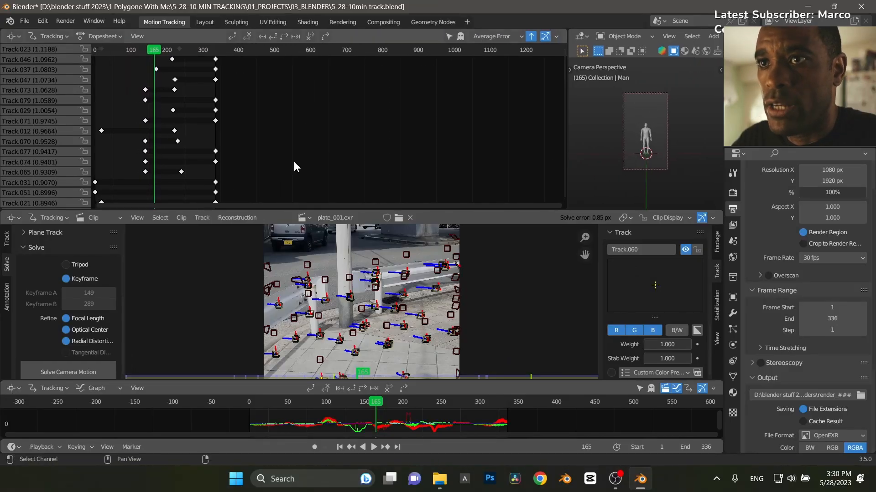
{"action": "scroll", "coordinate": [294, 161], "scroll_direction": "up", "scroll_amount": 2}
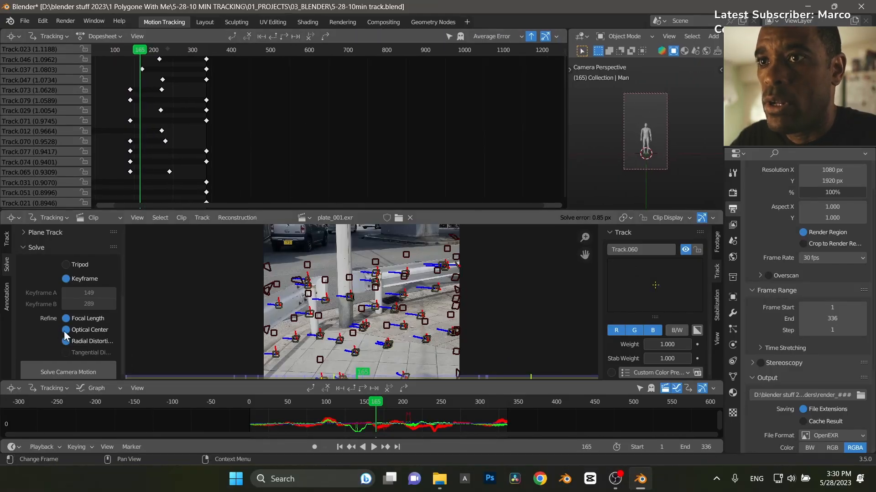
{"action": "scroll", "coordinate": [50, 327], "scroll_direction": "down", "scroll_amount": 3}
{"action": "scroll", "coordinate": [48, 327], "scroll_direction": "down", "scroll_amount": 2}
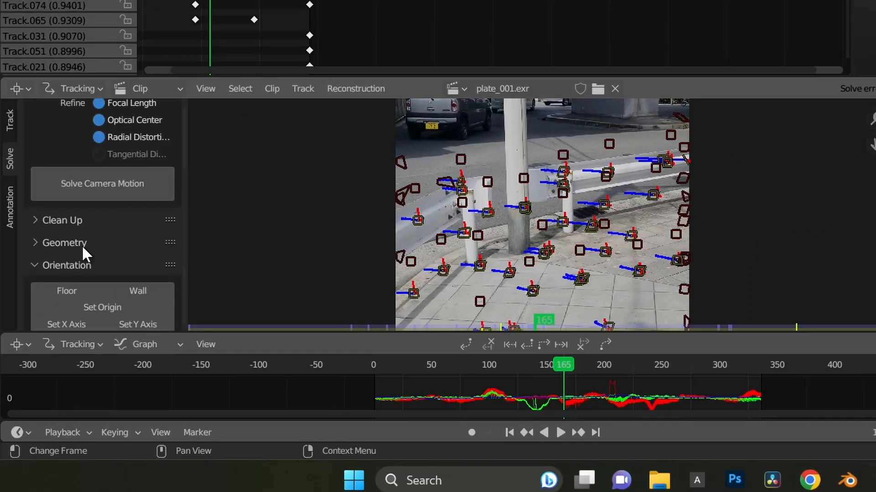
Step: Clean up tracks with Error 10 and Type Delete Track, removing all tracks above it
{"action": "left_click", "coordinate": [51, 221]}
{"action": "scroll", "coordinate": [51, 222], "scroll_direction": "down", "scroll_amount": 2}
{"action": "left_click", "coordinate": [143, 237]}
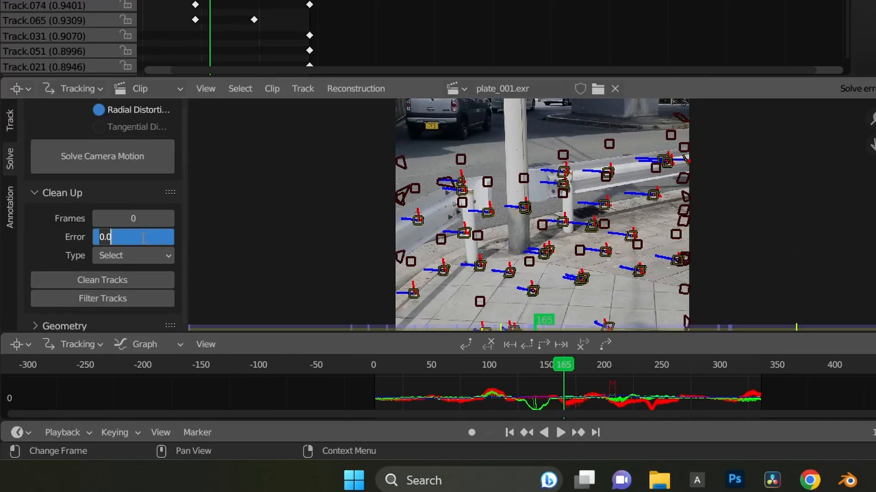
{"action": "type", "text": "10"}
{"action": "left_click", "coordinate": [161, 255]}
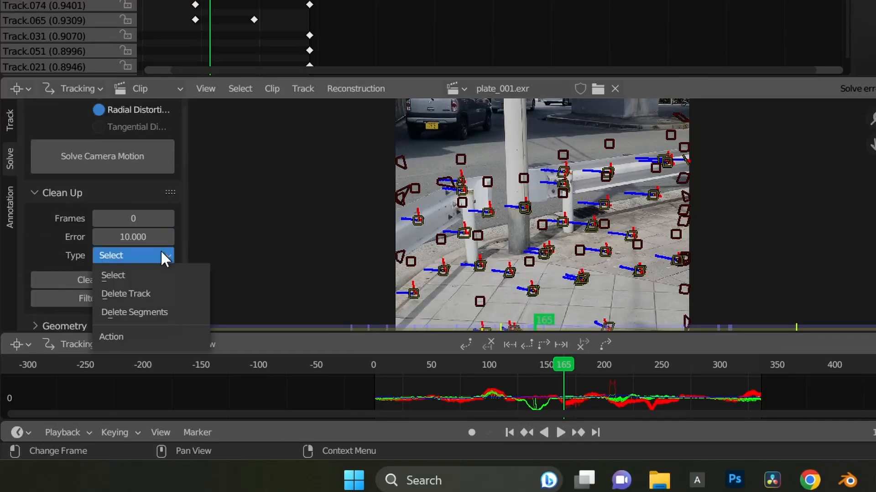
{"action": "left_click", "coordinate": [159, 290]}
{"action": "left_click", "coordinate": [134, 277]}
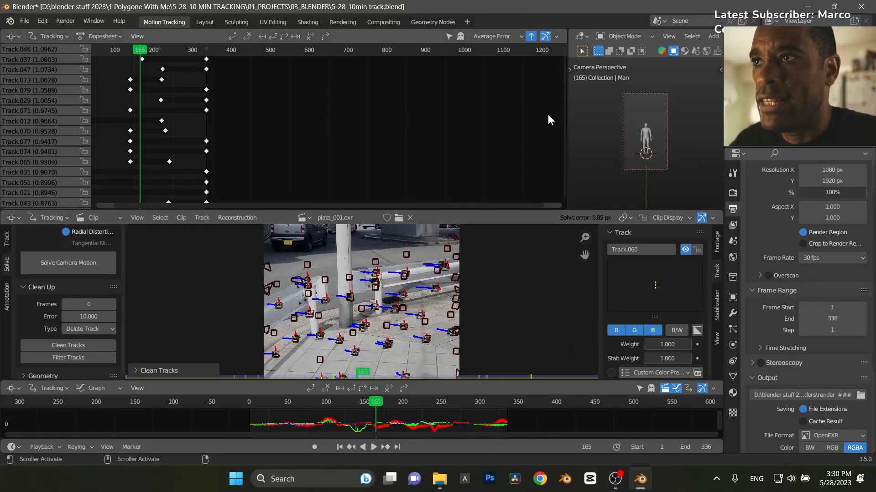
Step: Save, re-solve the camera, and untick Keyframe so the solve uses frames 146 and 294
{"action": "key", "text": "ctrl+s"}
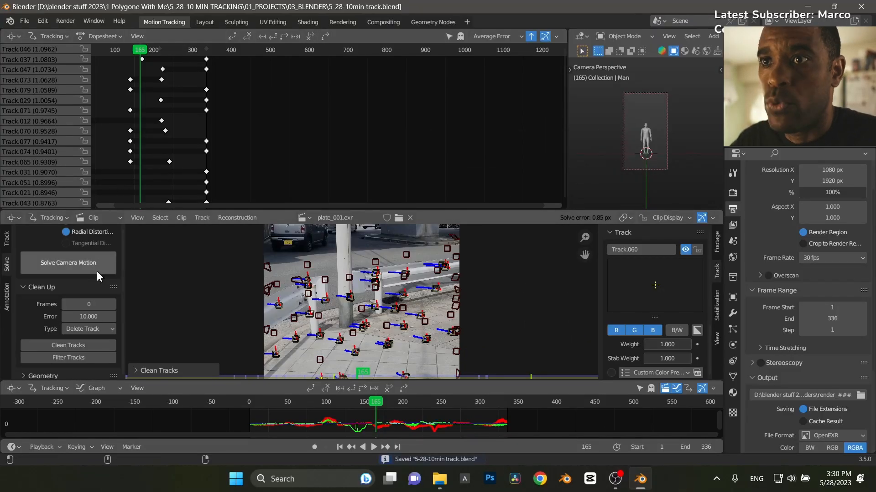
{"action": "left_click", "coordinate": [68, 264]}
{"action": "key", "text": "Home"}
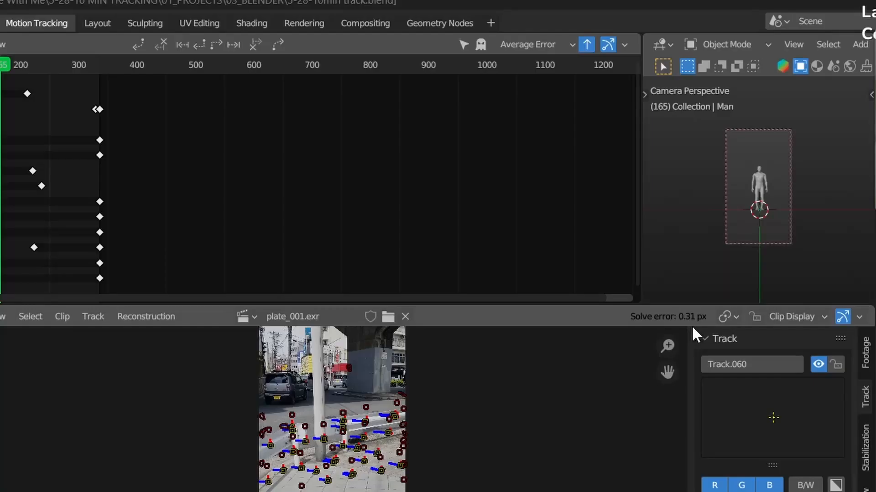
{"action": "scroll", "coordinate": [252, 183], "scroll_direction": "up", "scroll_amount": 5}
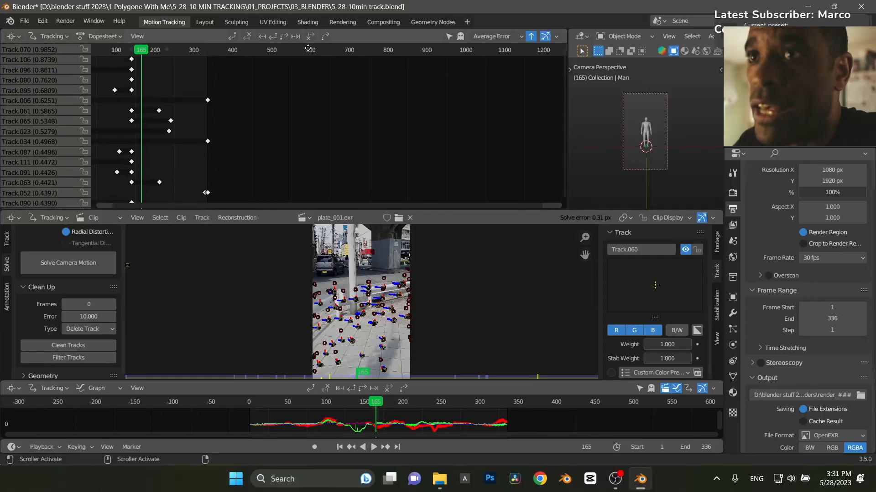
{"action": "middle_click_drag", "start_coordinate": [308, 47], "coordinate": [313, 79]}
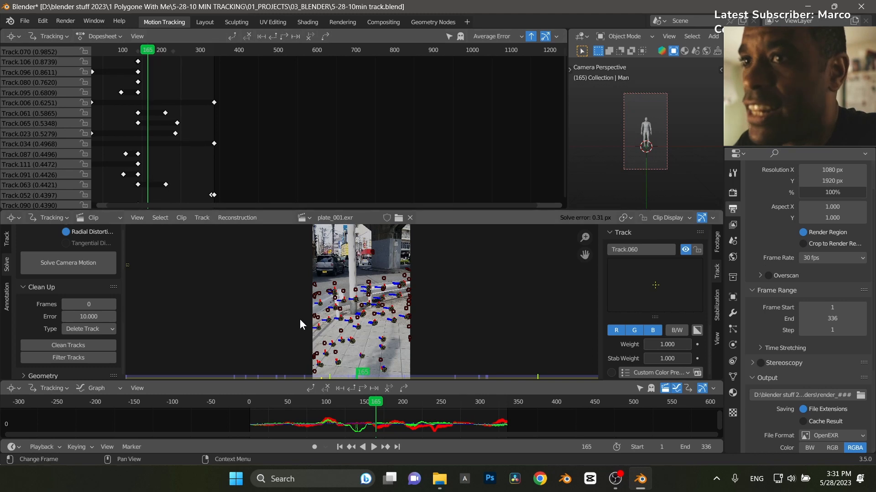
{"action": "middle_click_drag", "start_coordinate": [256, 279], "coordinate": [256, 289]}
{"action": "scroll", "coordinate": [95, 296], "scroll_direction": "up", "scroll_amount": 5}
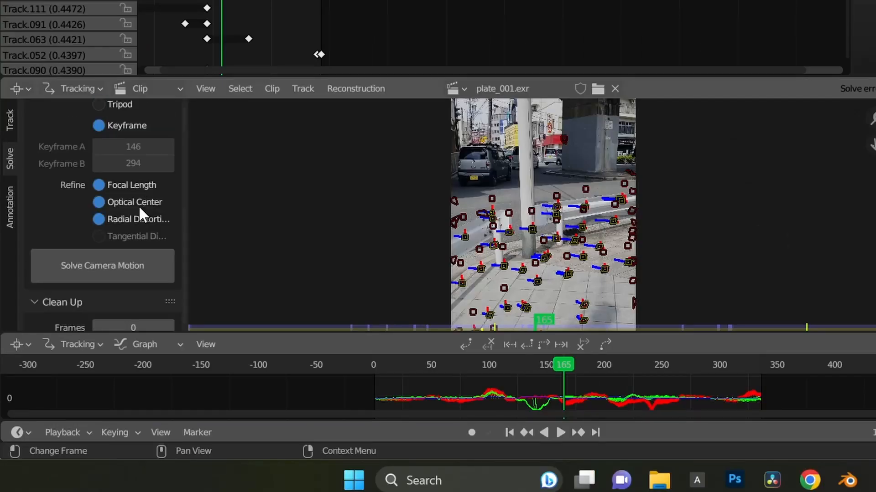
{"action": "left_click", "coordinate": [99, 125]}
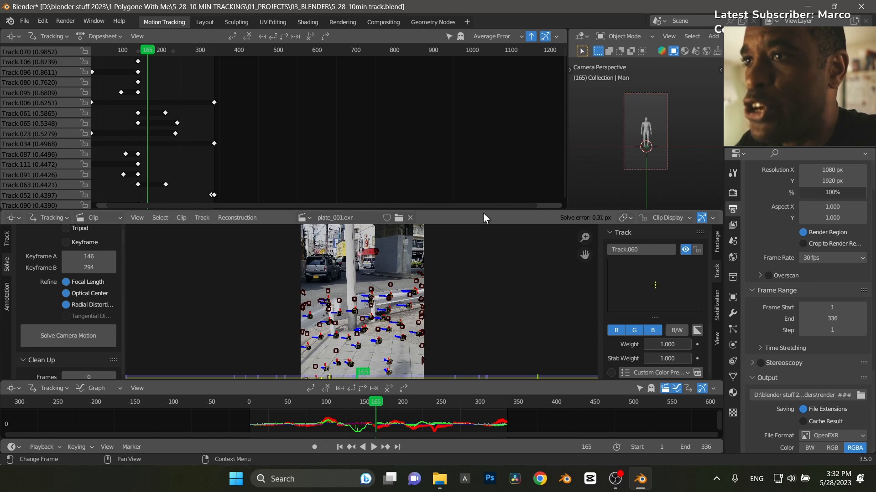
{"action": "left_click_drag", "start_coordinate": [484, 210], "coordinate": [484, 188]}
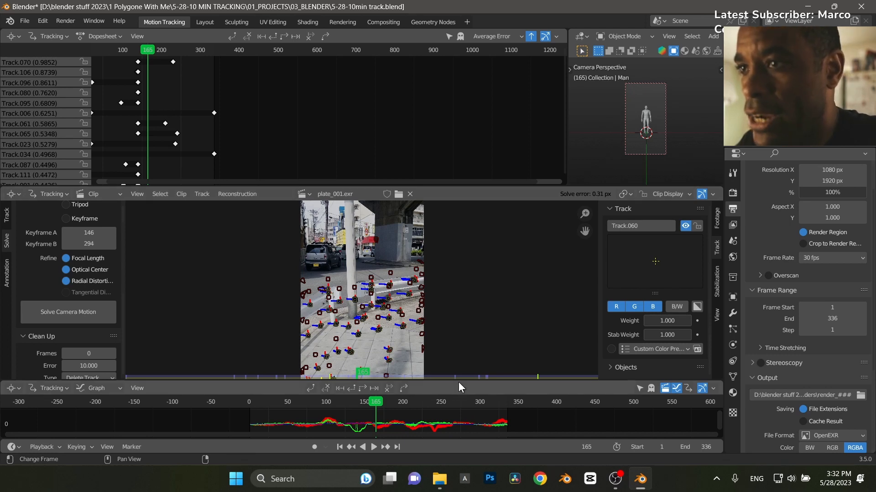
Step: Enlarge, zoom and pan the Graph editor to inspect the red and green error curves, then save
{"action": "left_click_drag", "start_coordinate": [458, 381], "coordinate": [465, 330]}
{"action": "scroll", "coordinate": [420, 405], "scroll_direction": "up", "scroll_amount": 4}
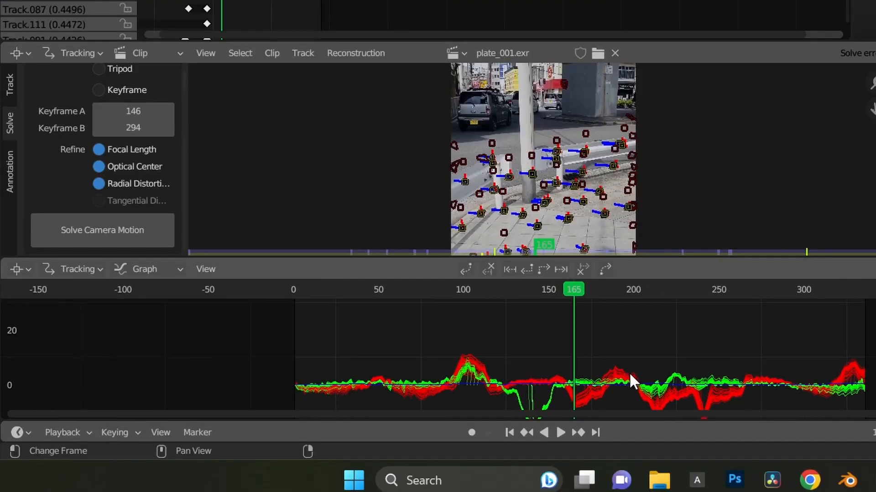
{"action": "scroll", "coordinate": [519, 367], "scroll_direction": "up", "scroll_amount": 4}
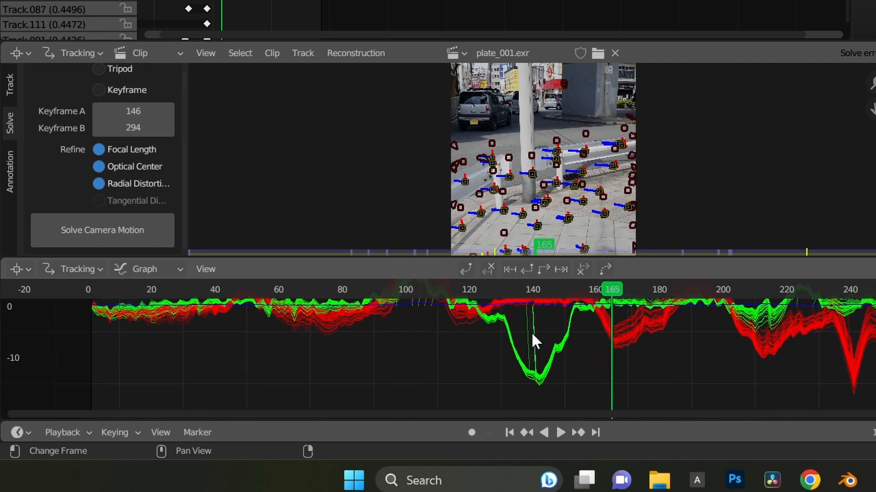
{"action": "scroll", "coordinate": [571, 340], "scroll_direction": "up", "scroll_amount": 1}
{"action": "middle_click_drag", "start_coordinate": [572, 345], "coordinate": [584, 394]}
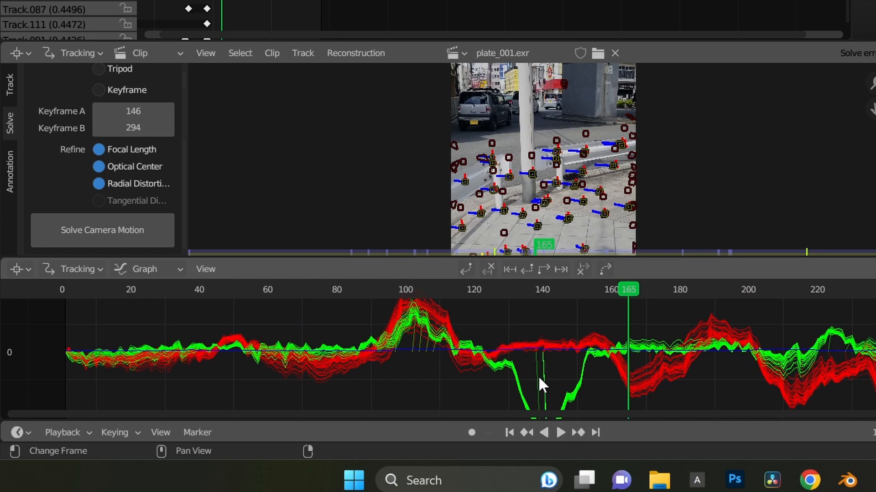
{"action": "scroll", "coordinate": [542, 379], "scroll_direction": "down", "scroll_amount": 2}
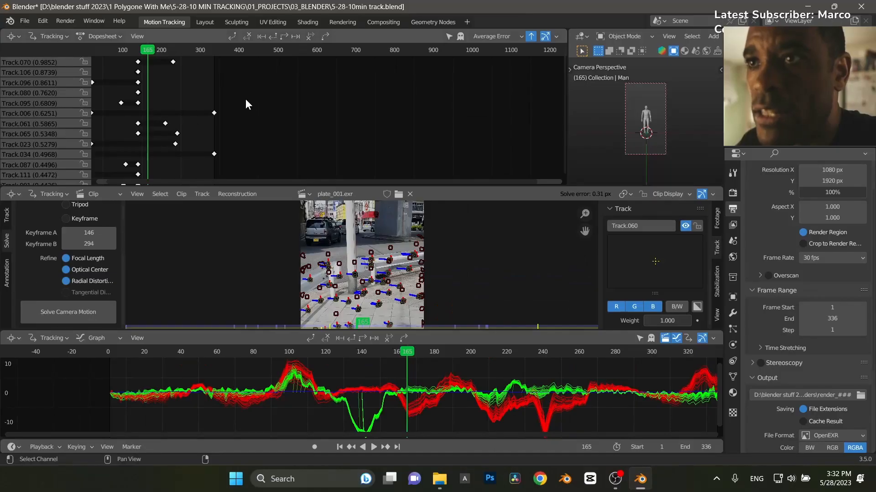
{"action": "middle_click_drag", "start_coordinate": [247, 102], "coordinate": [252, 173]}
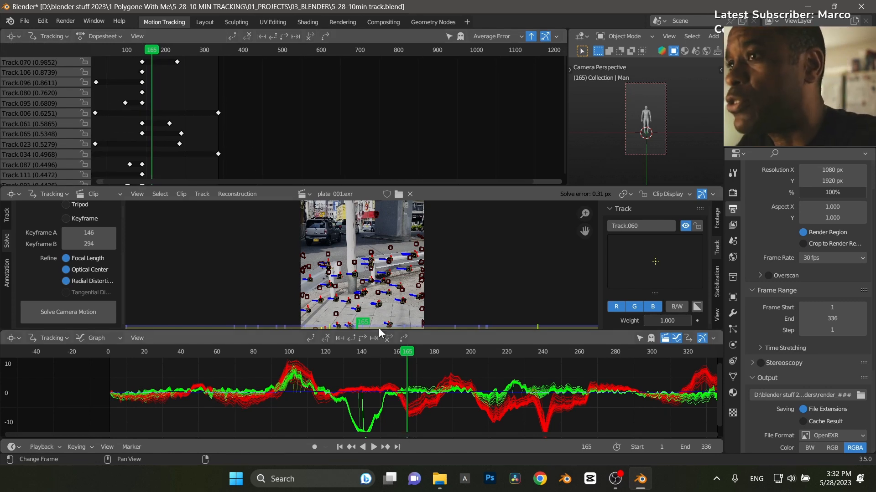
{"action": "key", "text": "ctrl+s"}
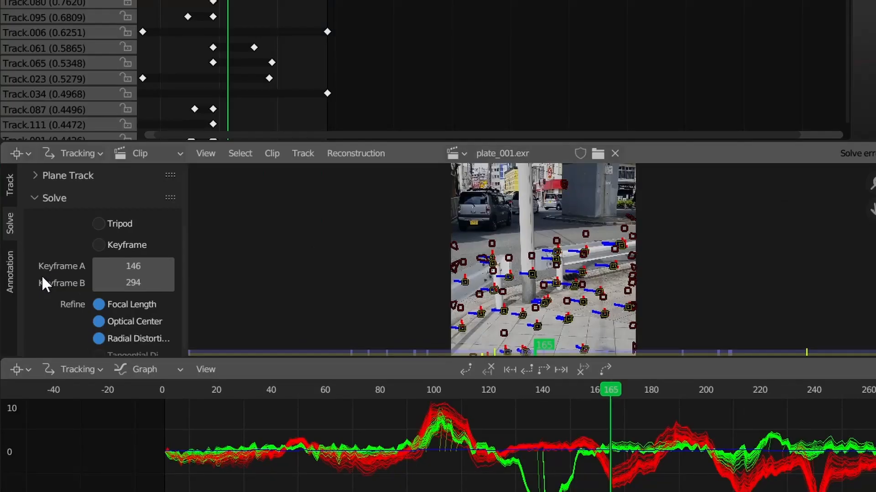
{"action": "scroll", "coordinate": [28, 274], "scroll_direction": "down", "scroll_amount": 6}
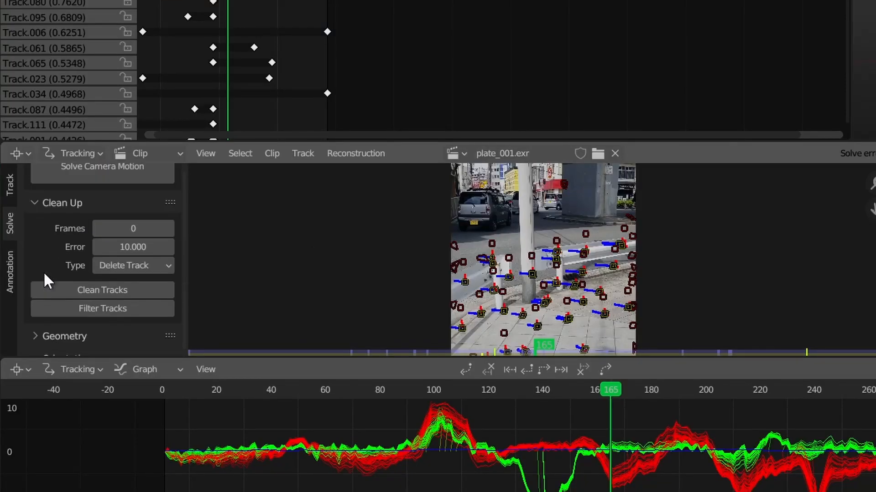
Step: Delete the existing camera and add a new camera to the scene
{"action": "scroll", "coordinate": [45, 274], "scroll_direction": "down", "scroll_amount": 5}
{"action": "scroll", "coordinate": [61, 296], "scroll_direction": "down", "scroll_amount": 1}
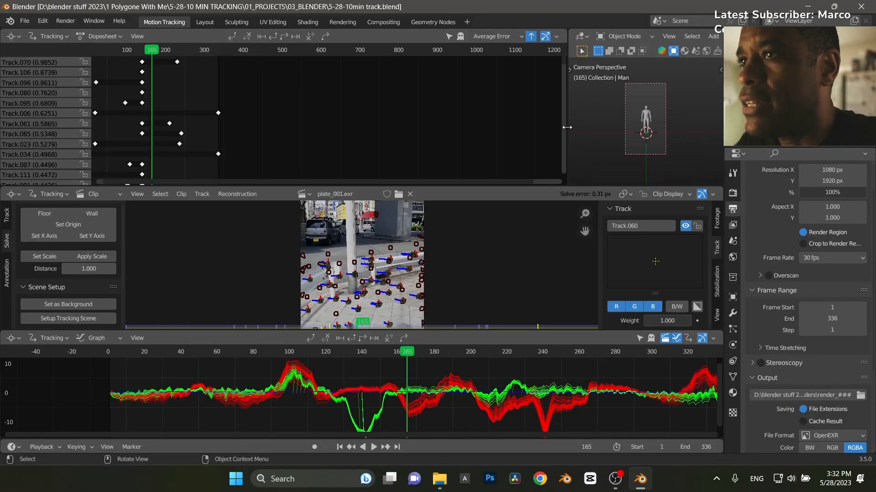
{"action": "left_click_drag", "start_coordinate": [567, 127], "coordinate": [245, 128]}
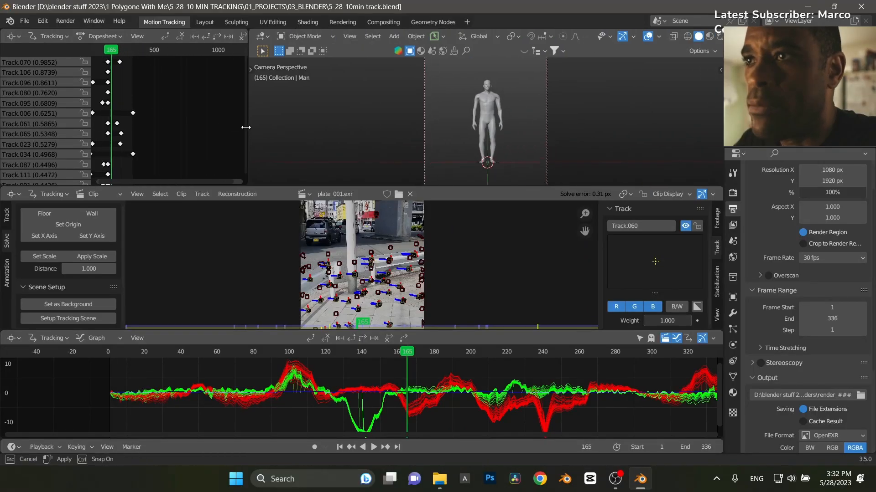
{"action": "middle_click_drag", "start_coordinate": [402, 146], "coordinate": [578, 147]}
{"action": "left_click", "coordinate": [508, 106]}
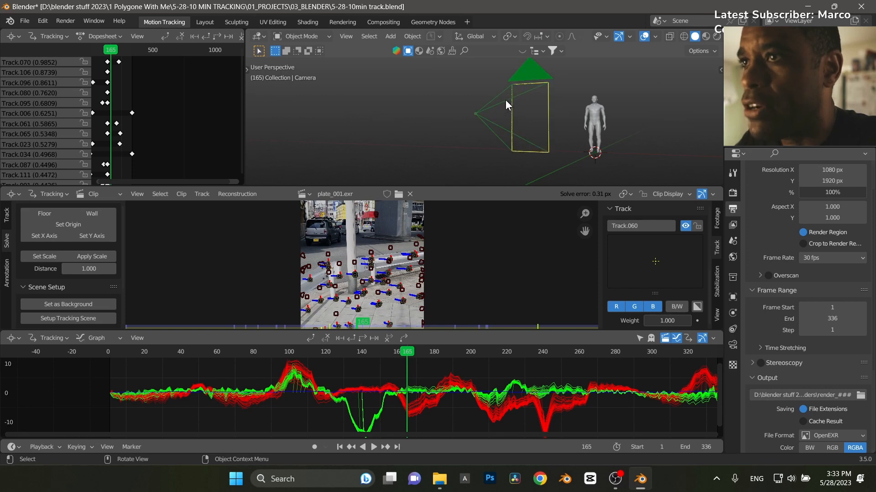
{"action": "key", "text": "x"}
{"action": "left_click", "coordinate": [507, 103]}
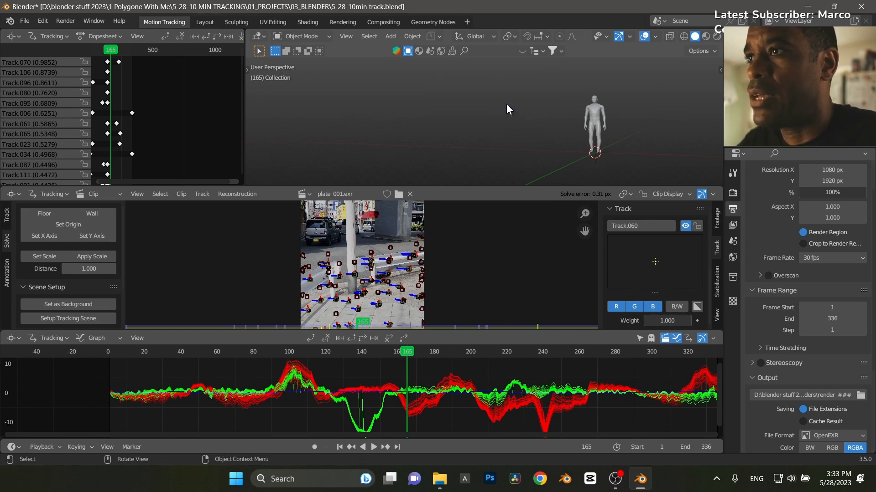
{"action": "key", "text": "shift+a"}
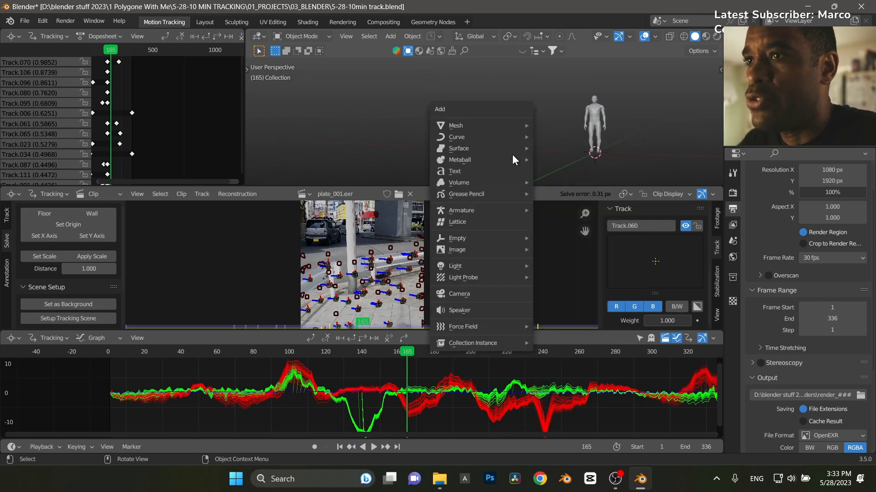
{"action": "left_click", "coordinate": [497, 300]}
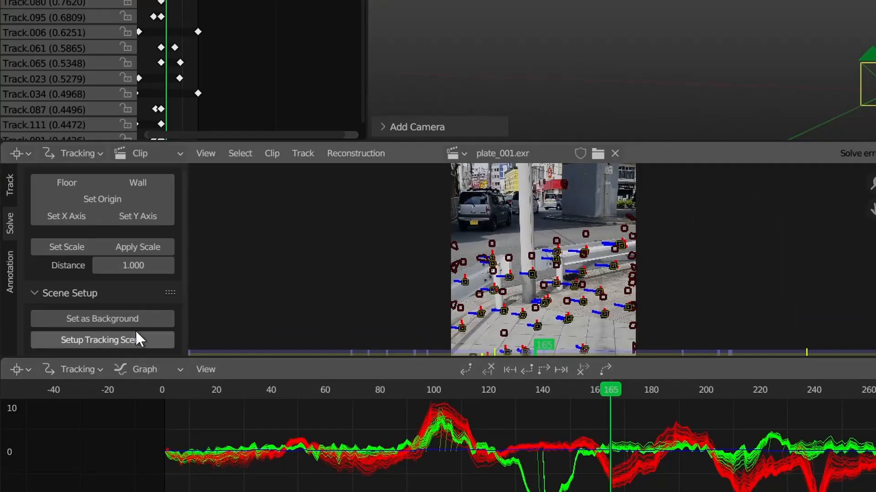
Step: Set the footage as background, build the tracking scene, and look through the camera
{"action": "left_click", "coordinate": [133, 320]}
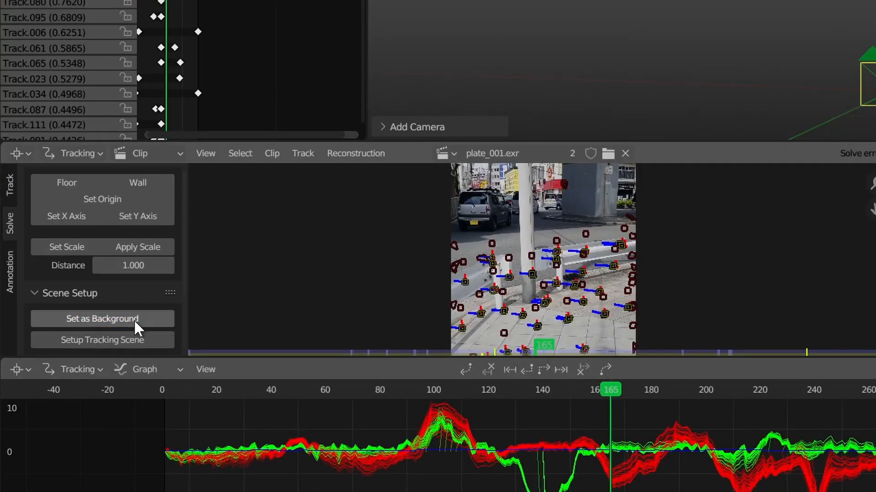
{"action": "left_click", "coordinate": [133, 340]}
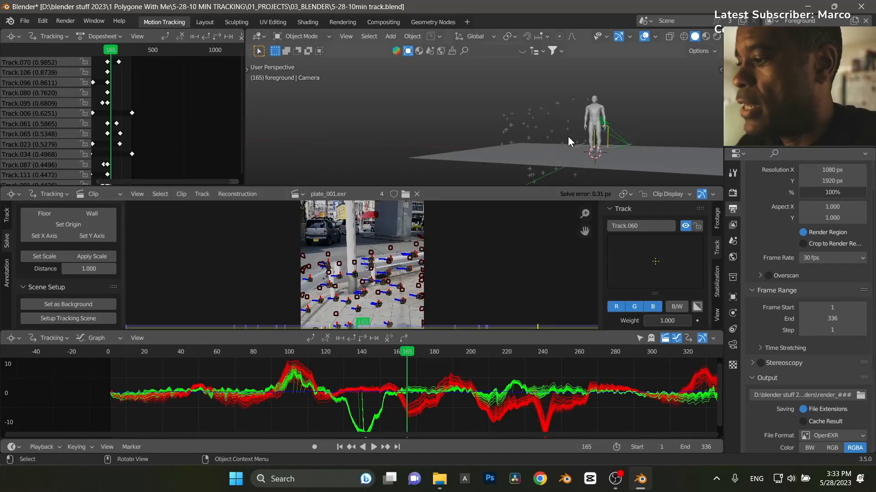
{"action": "key", "text": "KP_0"}
{"action": "scroll", "coordinate": [575, 117], "scroll_direction": "down", "scroll_amount": 2}
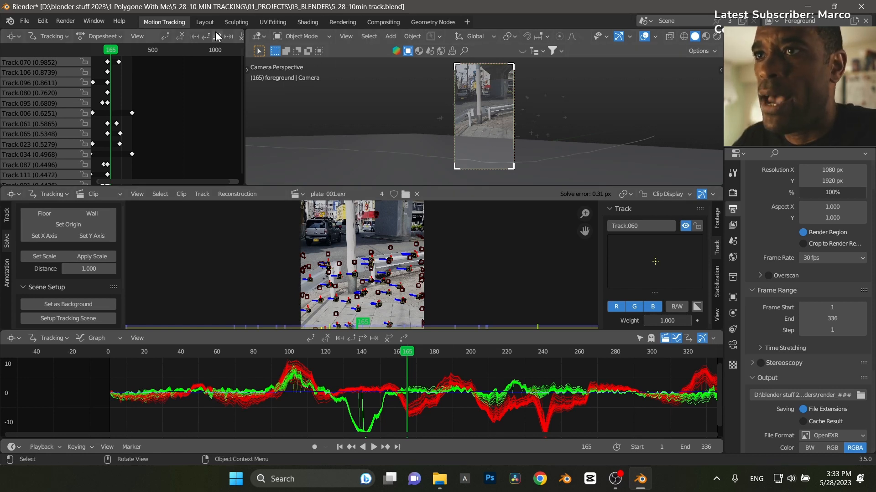
Step: Play the animation through the camera in the Layout workspace to check the match
{"action": "left_click", "coordinate": [206, 22]}
{"action": "key", "text": "KP_0"}
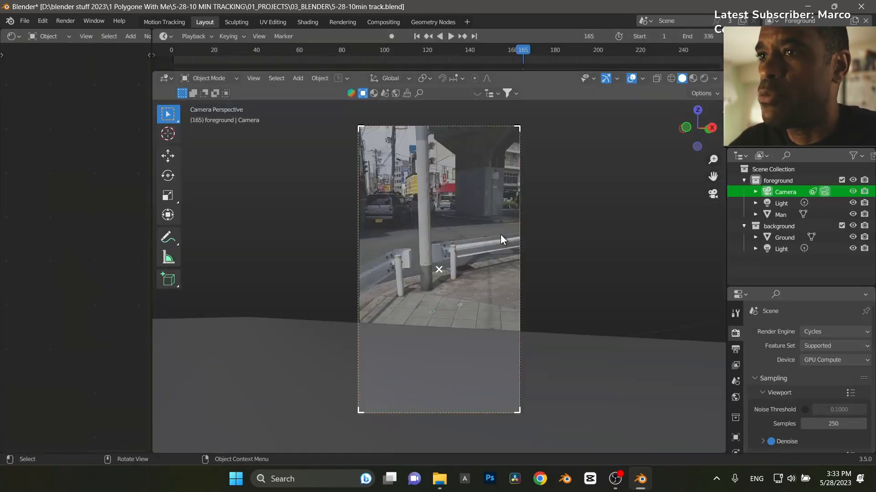
{"action": "key", "text": "space"}
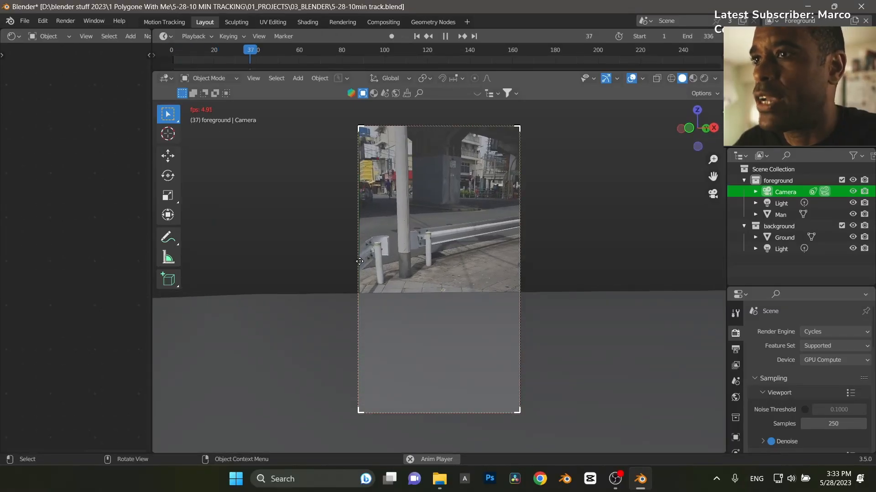
{"action": "key", "text": "space"}
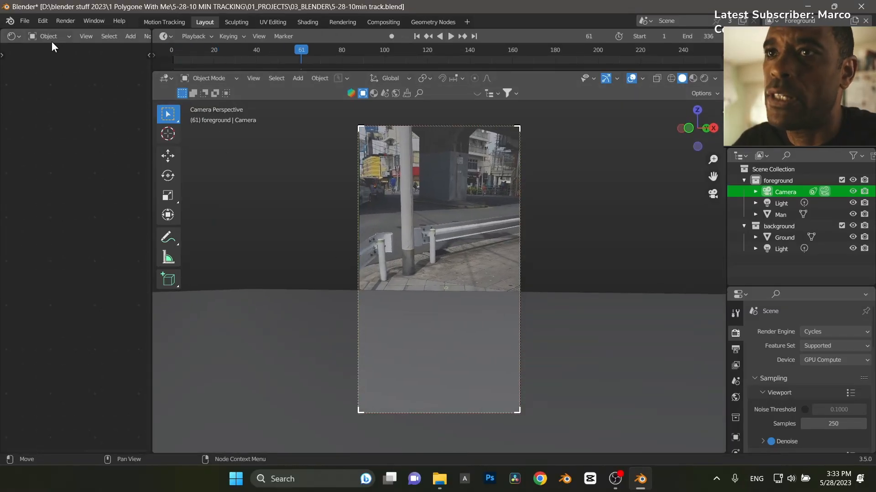
Step: Build a 50% undistorted proxy for the footage, dropping the 25% proxy, and save
{"action": "left_click", "coordinate": [172, 23]}
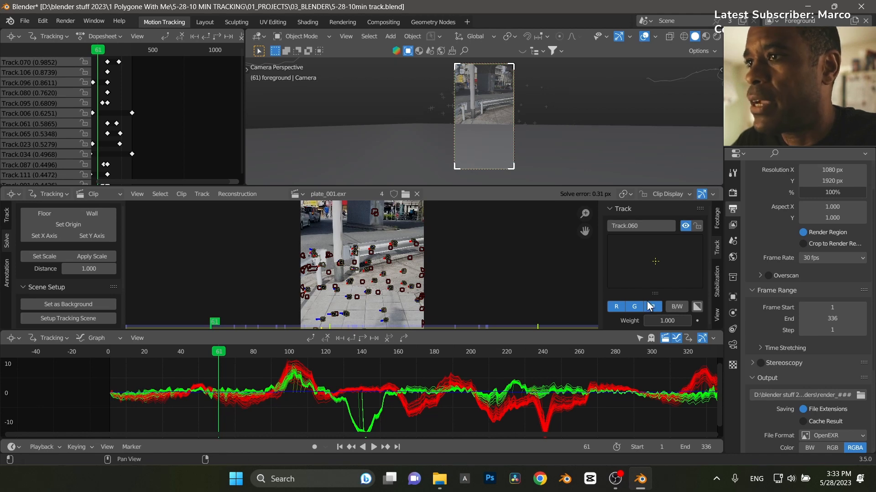
{"action": "left_click", "coordinate": [715, 224]}
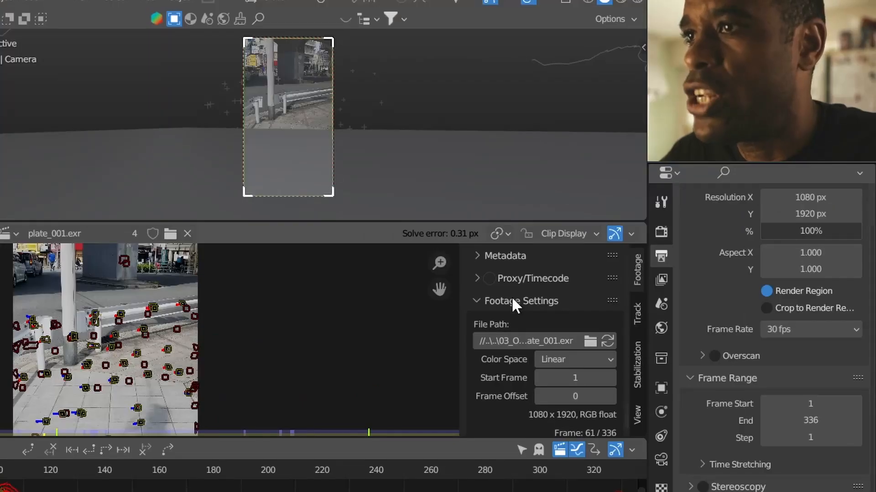
{"action": "left_click", "coordinate": [489, 278]}
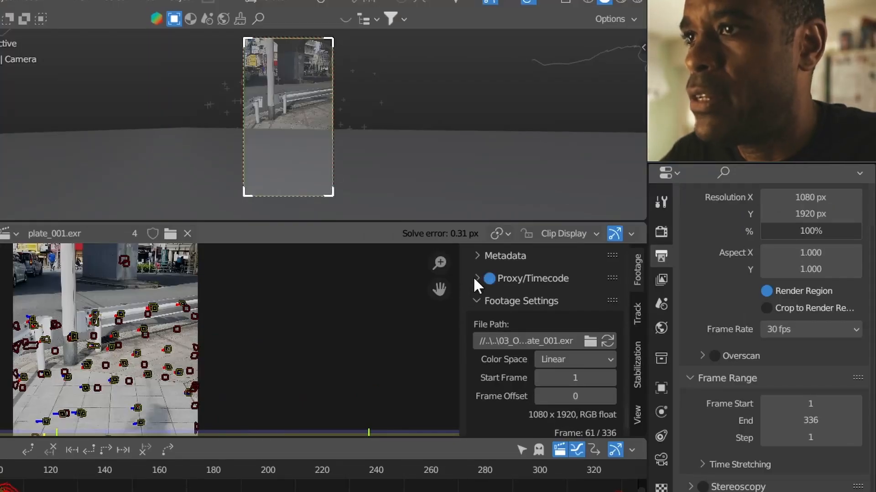
{"action": "left_click", "coordinate": [474, 276]}
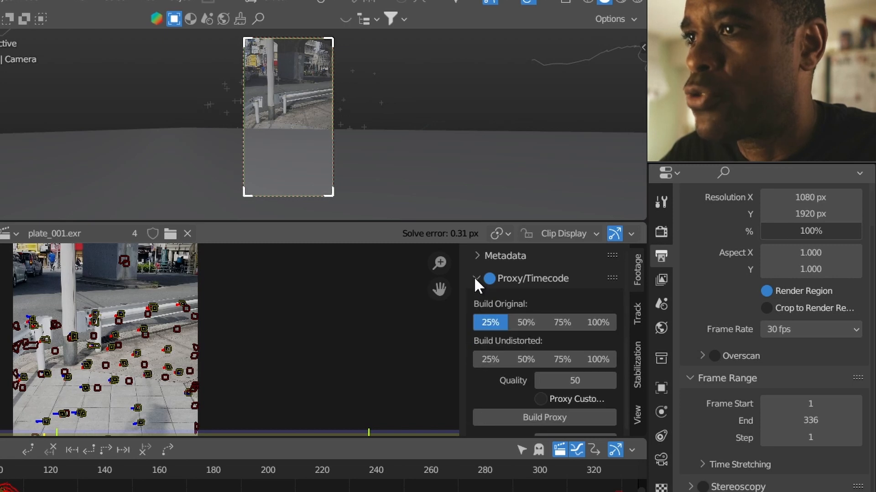
{"action": "left_click", "coordinate": [494, 324]}
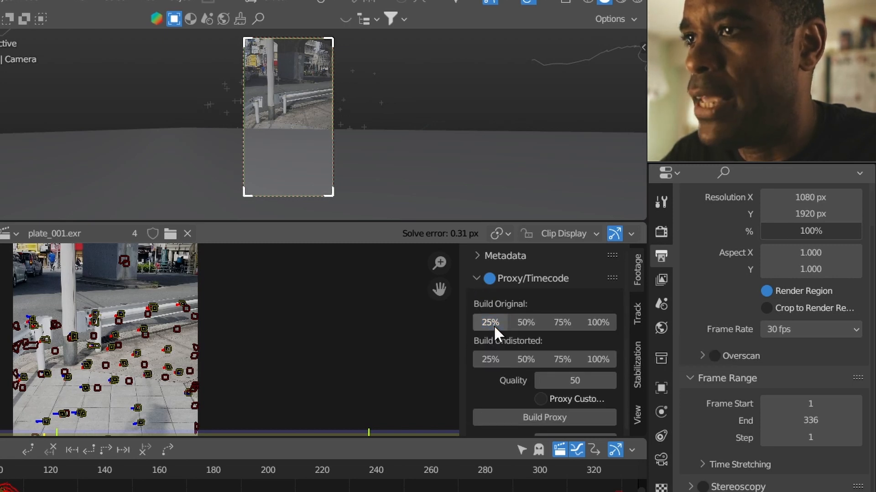
{"action": "left_click", "coordinate": [524, 360]}
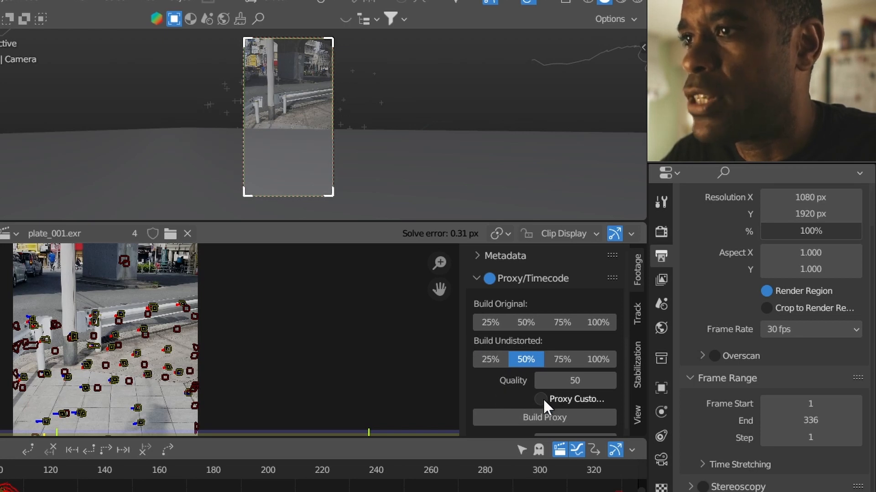
{"action": "left_click", "coordinate": [524, 415]}
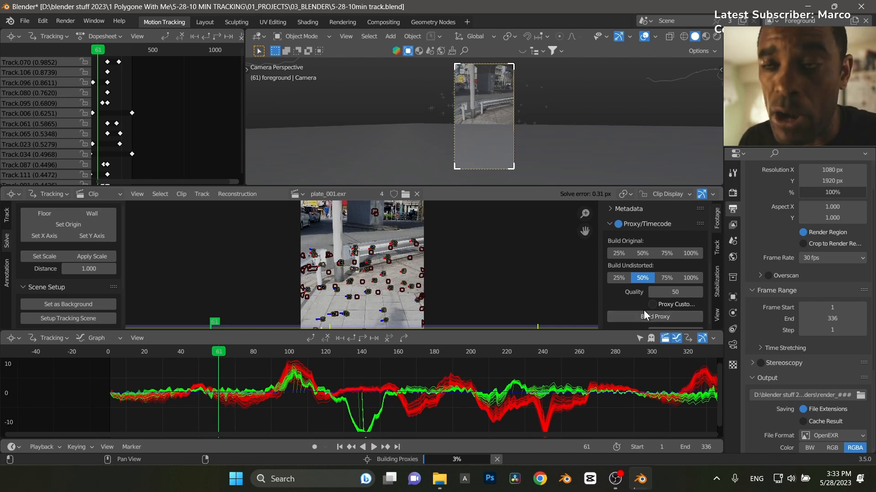
{"action": "key", "text": "ctrl+s"}
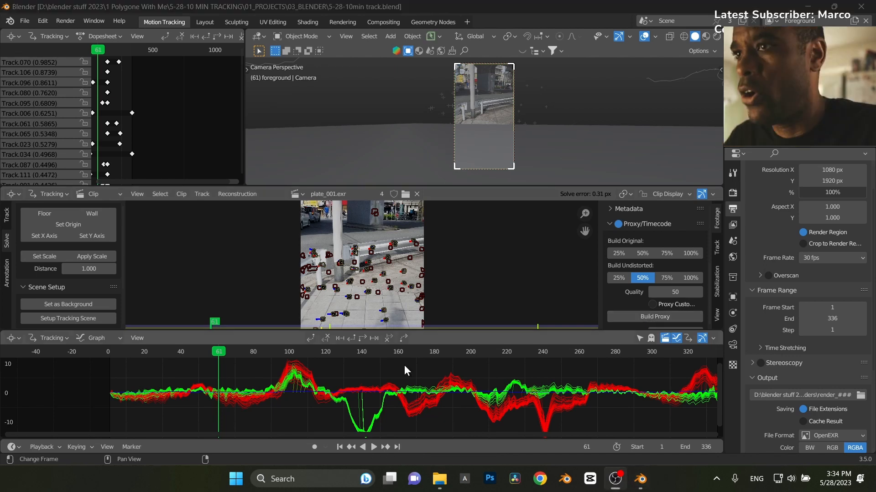
{"action": "left_click", "coordinate": [214, 21]}
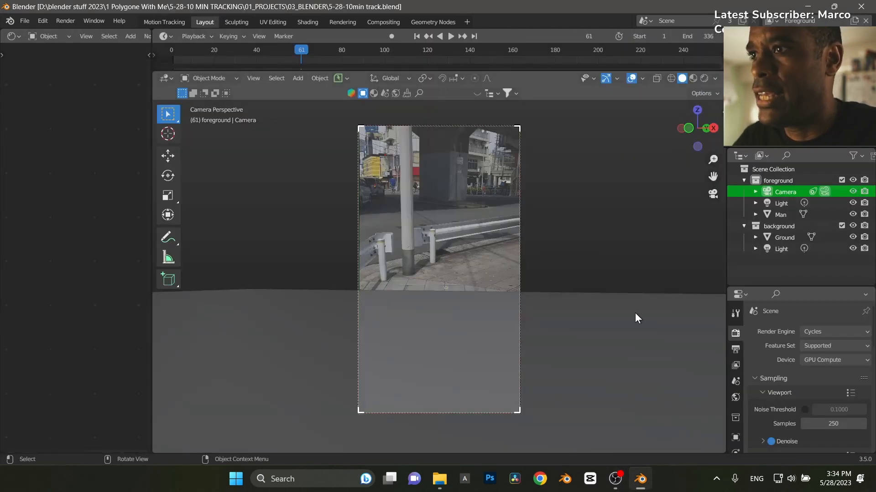
Step: Set the camera background clip plate_001.exr to a 50% Proxy Render Size
{"action": "scroll", "coordinate": [737, 379], "scroll_direction": "down", "scroll_amount": 1}
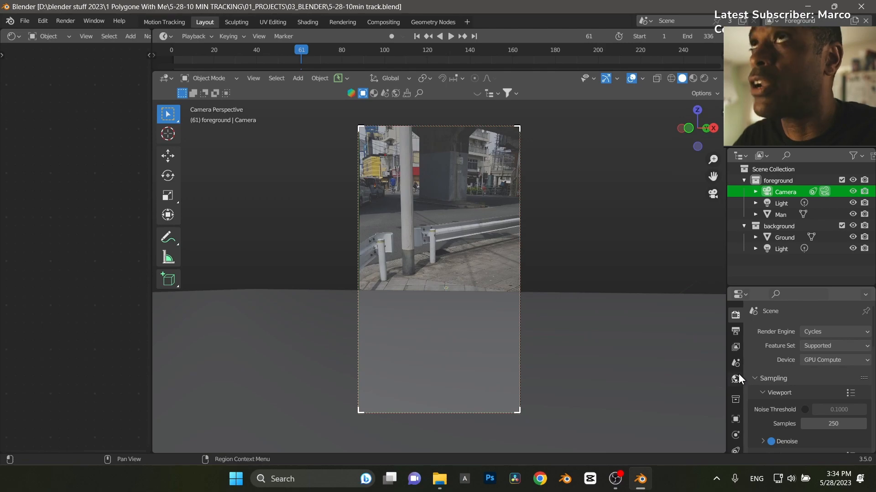
{"action": "scroll", "coordinate": [706, 339], "scroll_direction": "down", "scroll_amount": 4}
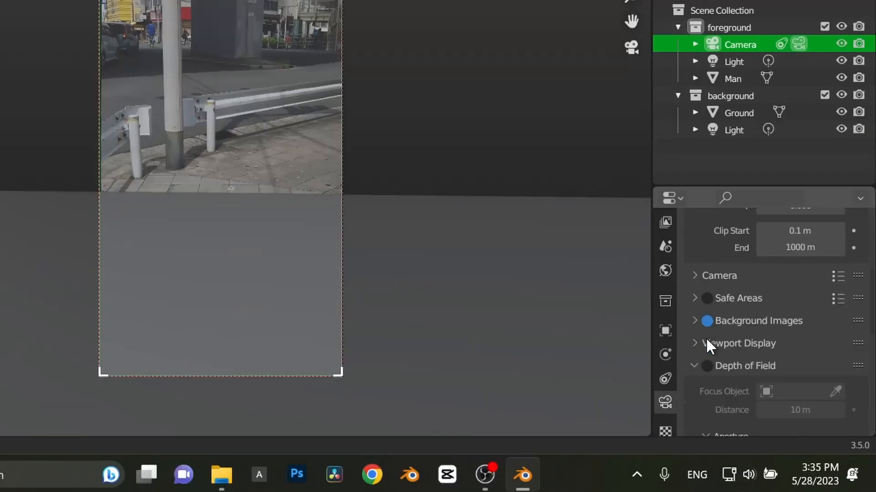
{"action": "scroll", "coordinate": [706, 339], "scroll_direction": "down", "scroll_amount": 1}
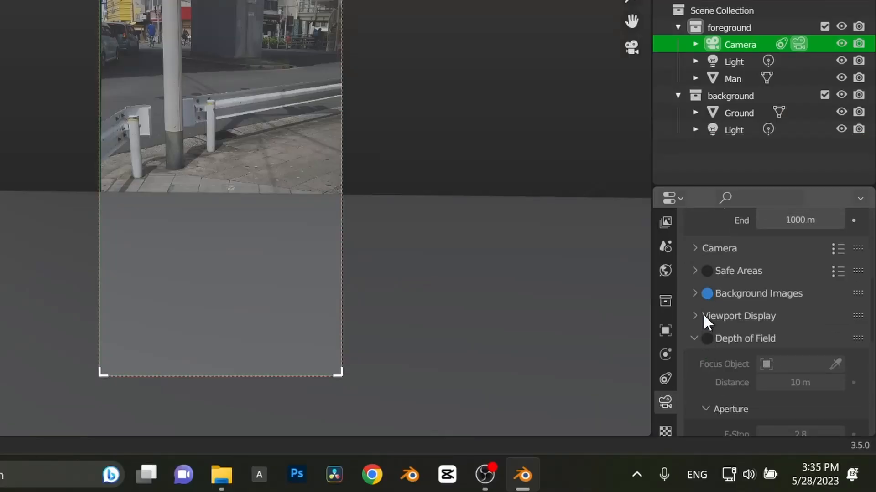
{"action": "left_click", "coordinate": [694, 294]}
{"action": "scroll", "coordinate": [710, 366], "scroll_direction": "down", "scroll_amount": 5}
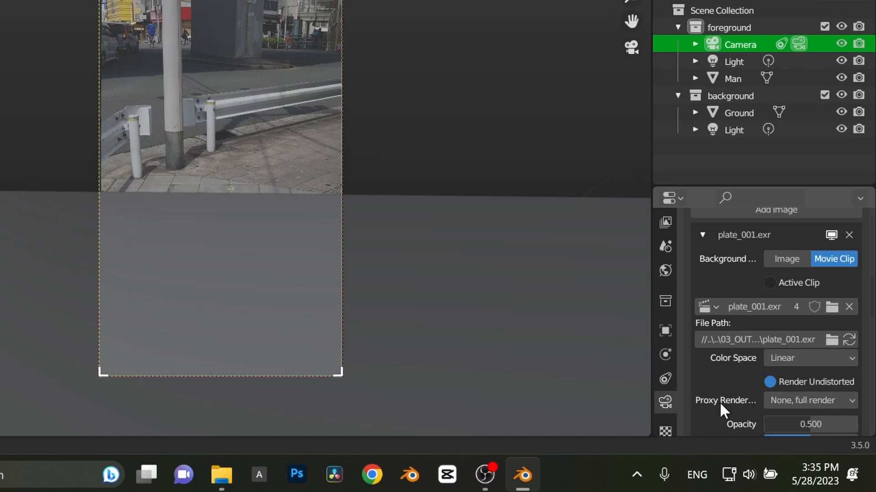
{"action": "left_click_drag", "start_coordinate": [645, 371], "coordinate": [569, 371]}
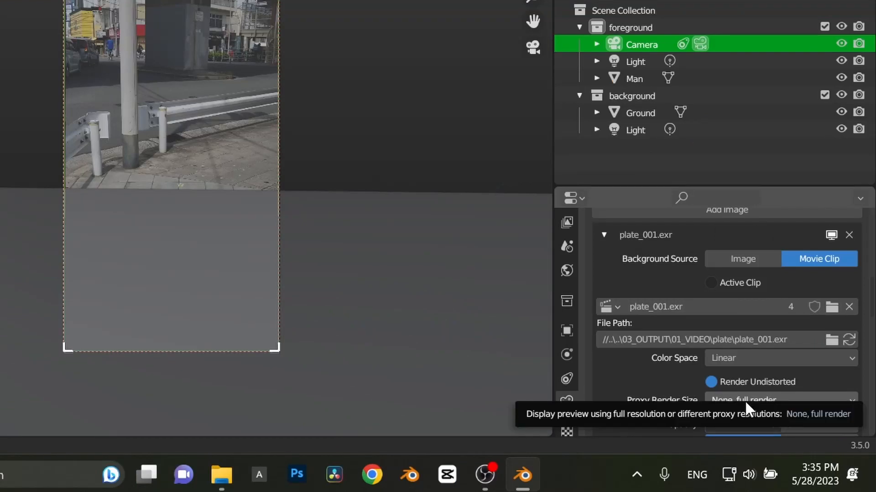
{"action": "left_click", "coordinate": [745, 401]}
{"action": "left_click", "coordinate": [743, 362]}
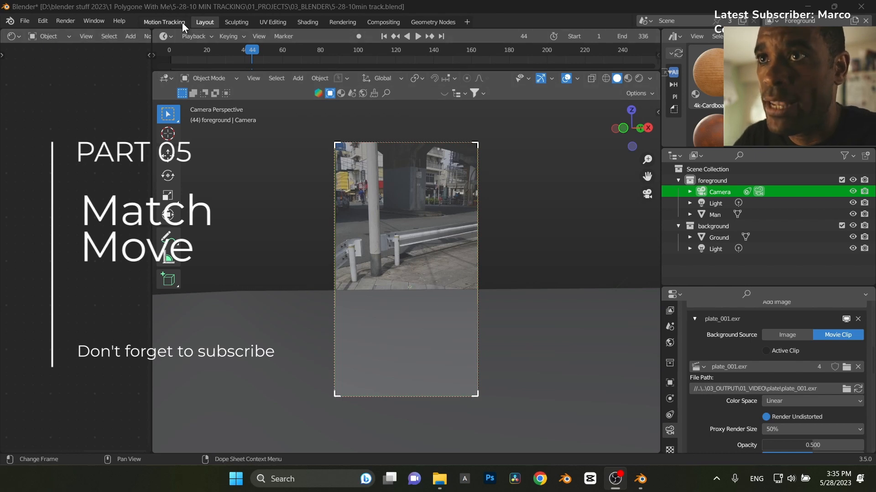
Step: Make a tracked pavement marker the scene origin in the Motion Tracking workspace
{"action": "left_click", "coordinate": [164, 22]}
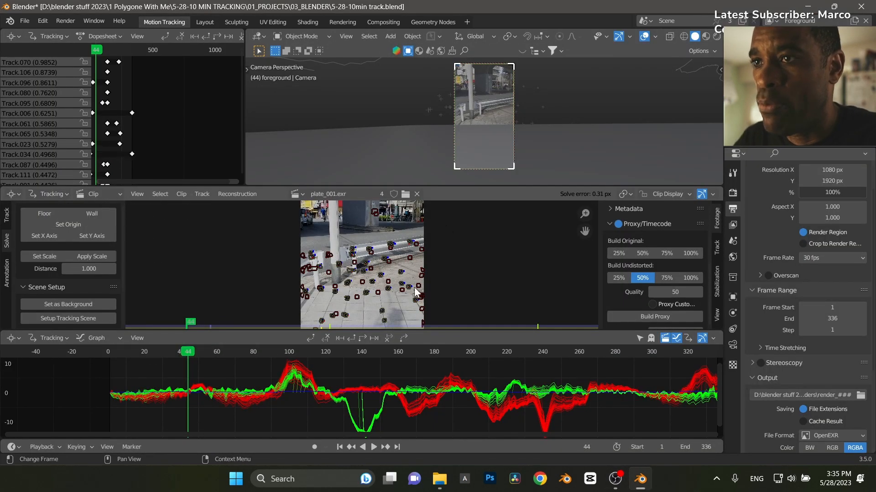
{"action": "left_click_drag", "start_coordinate": [468, 185], "coordinate": [470, 164]}
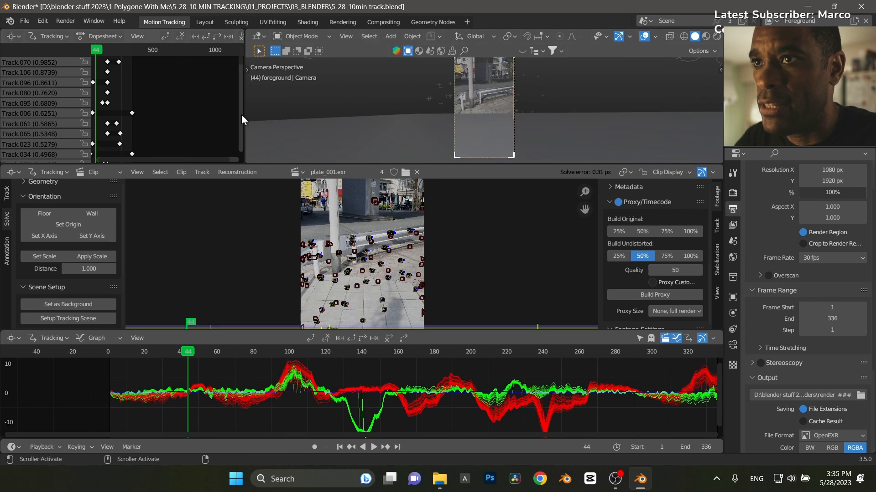
{"action": "left_click_drag", "start_coordinate": [245, 116], "coordinate": [458, 127]}
{"action": "scroll", "coordinate": [547, 146], "scroll_direction": "up", "scroll_amount": 3}
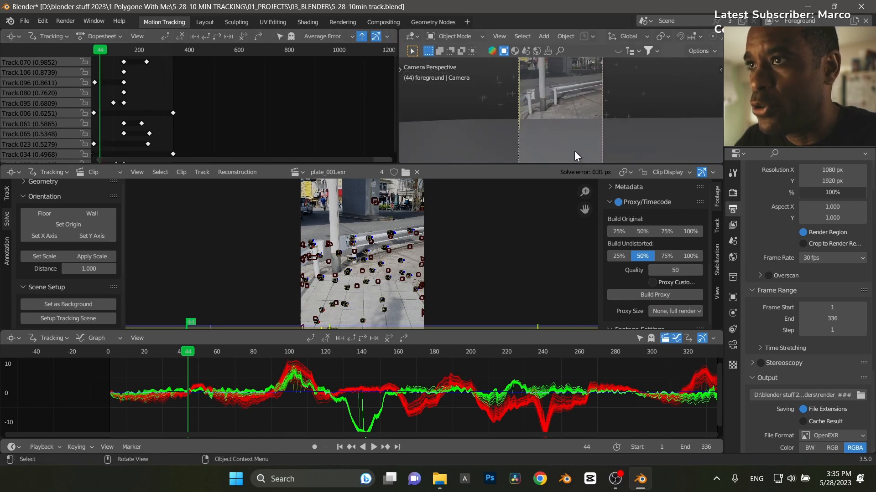
{"action": "scroll", "coordinate": [367, 294], "scroll_direction": "up", "scroll_amount": 3}
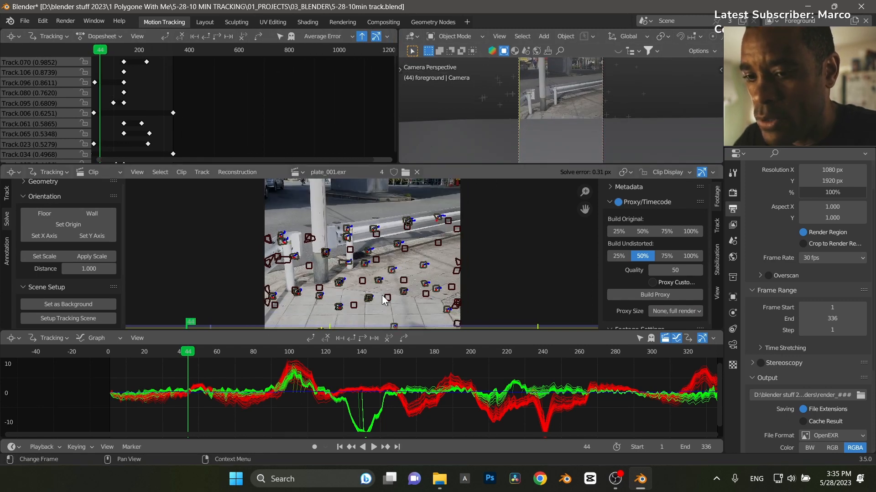
{"action": "scroll", "coordinate": [383, 297], "scroll_direction": "up", "scroll_amount": 4}
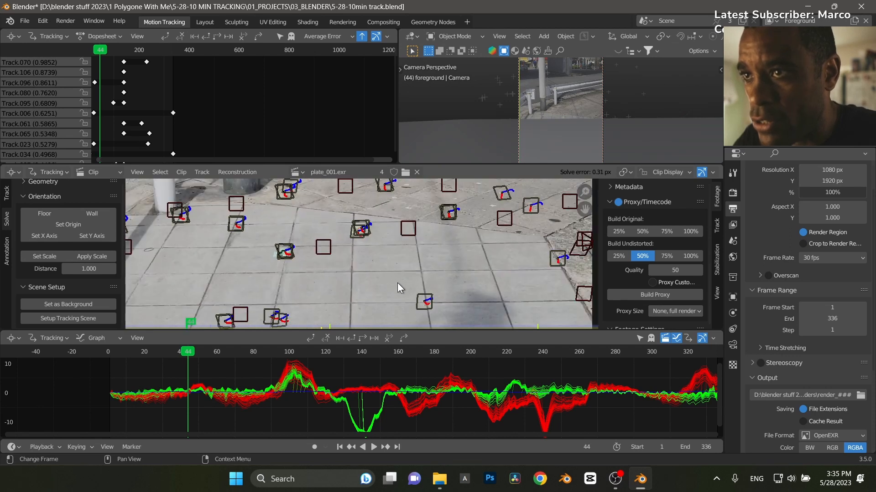
{"action": "left_click", "coordinate": [423, 298]}
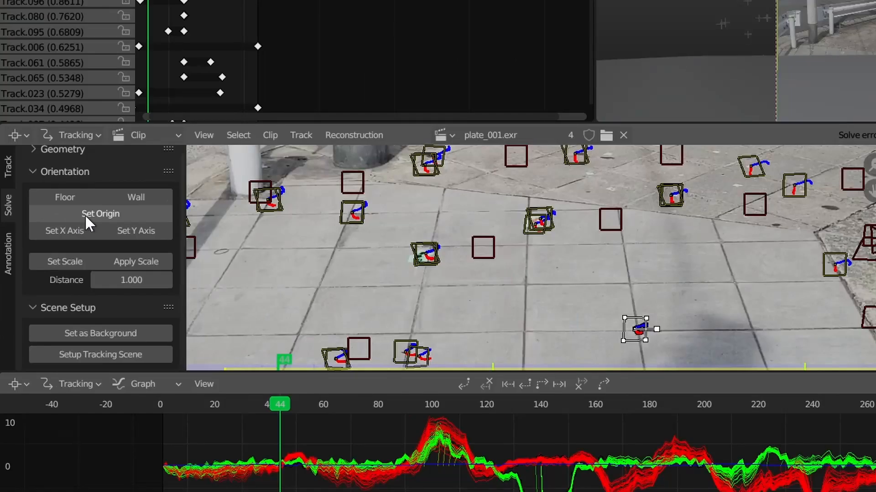
{"action": "left_click", "coordinate": [86, 214]}
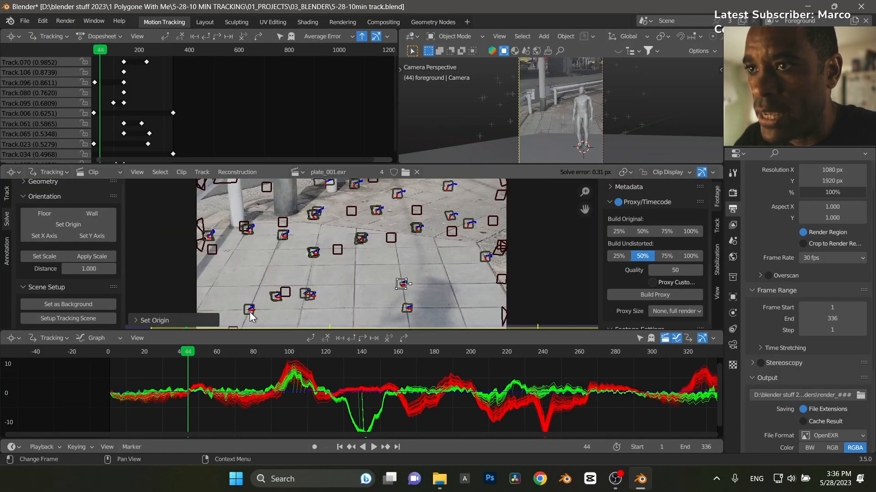
Step: Define the floor from three pavement markers, then play back in Layout to check it
{"action": "scroll", "coordinate": [351, 247], "scroll_direction": "up", "scroll_amount": 3}
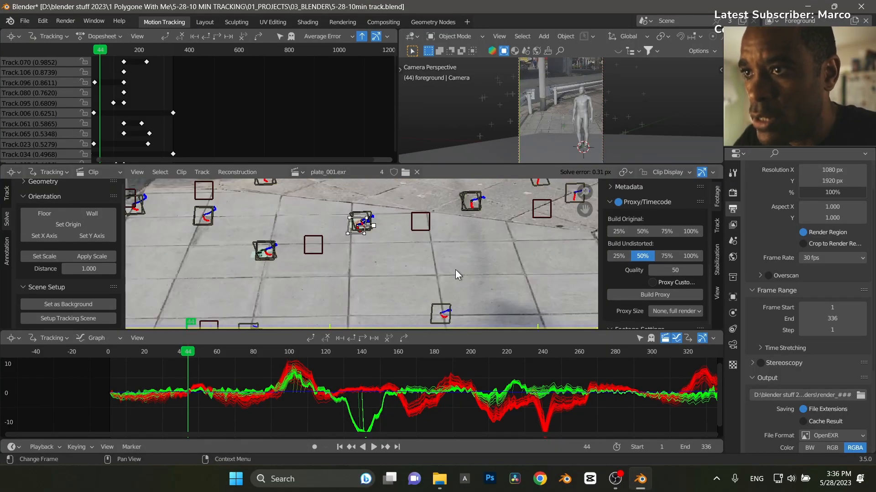
{"action": "middle_click_drag", "start_coordinate": [464, 281], "coordinate": [446, 232]}
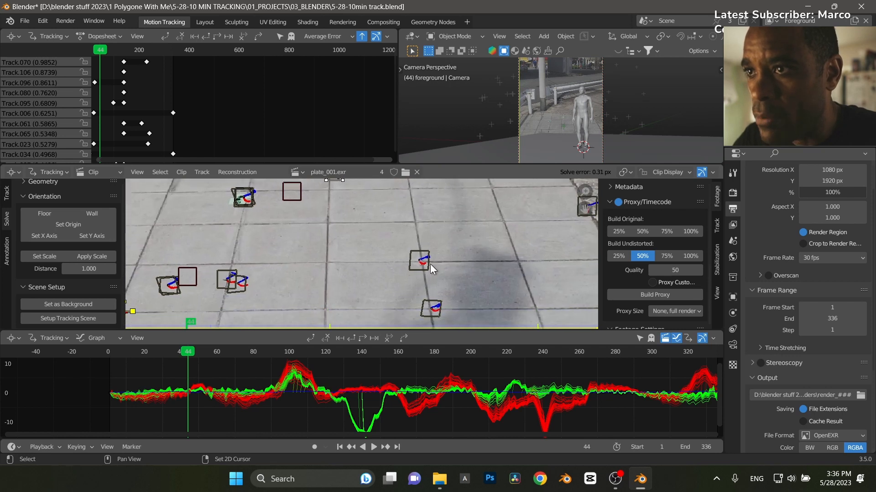
{"action": "left_click", "coordinate": [428, 267], "text": "shift"}
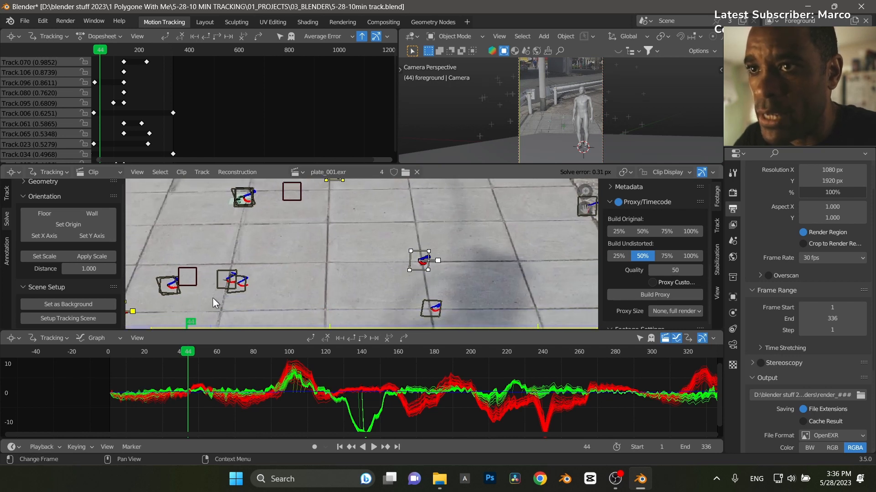
{"action": "middle_click_drag", "start_coordinate": [261, 276], "coordinate": [292, 284]}
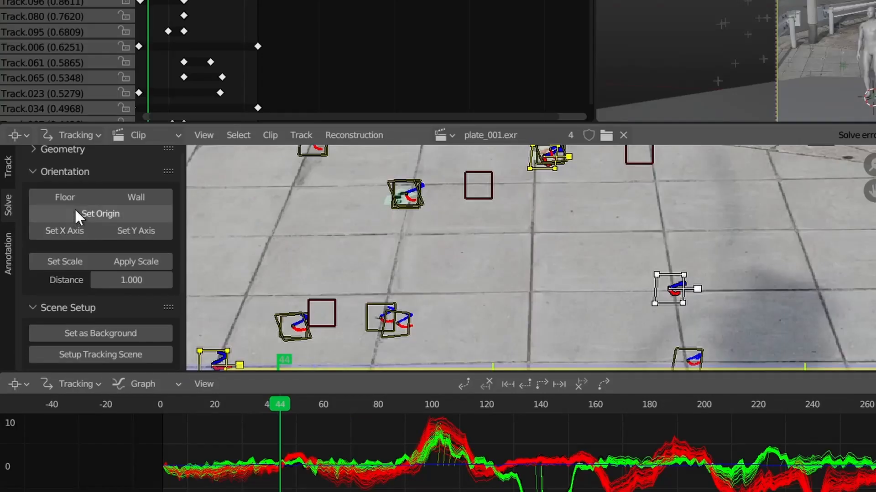
{"action": "left_click", "coordinate": [55, 209]}
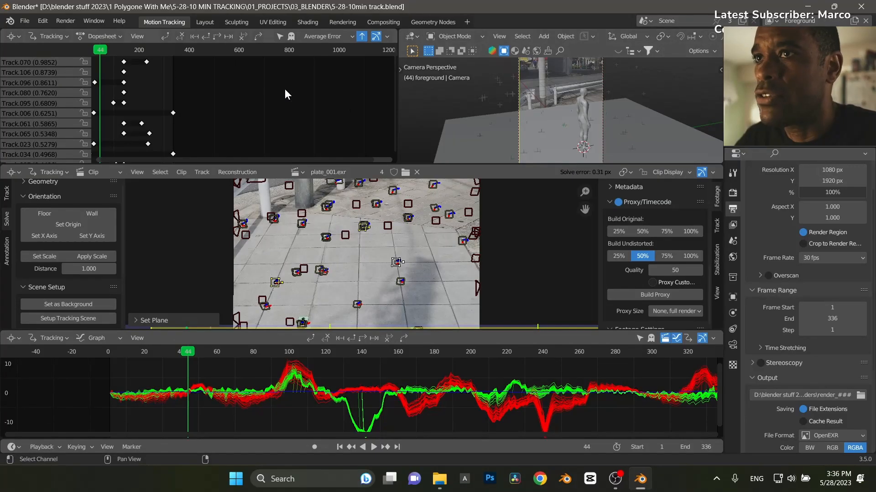
{"action": "left_click", "coordinate": [205, 21]}
{"action": "key", "text": "space"}
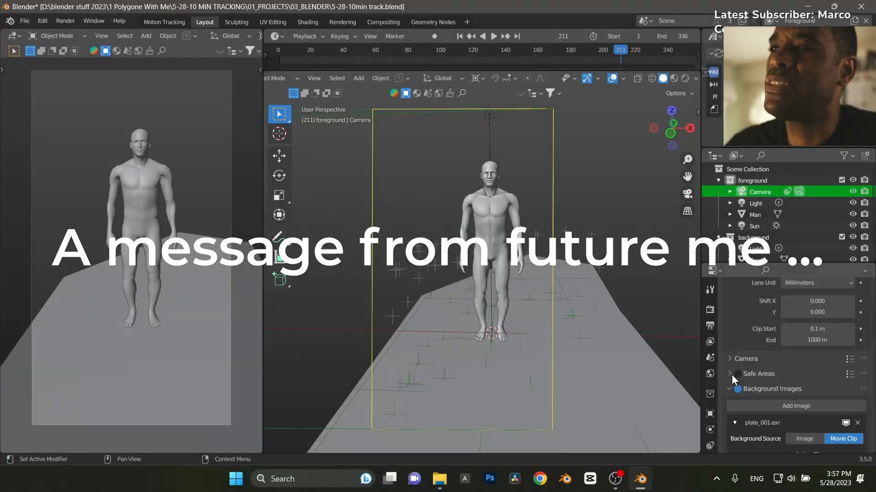
Step: Check the camera's 33 mm focal length, Auto sensor fit and 35 mm sensor size
{"action": "scroll", "coordinate": [756, 356], "scroll_direction": "up", "scroll_amount": 3}
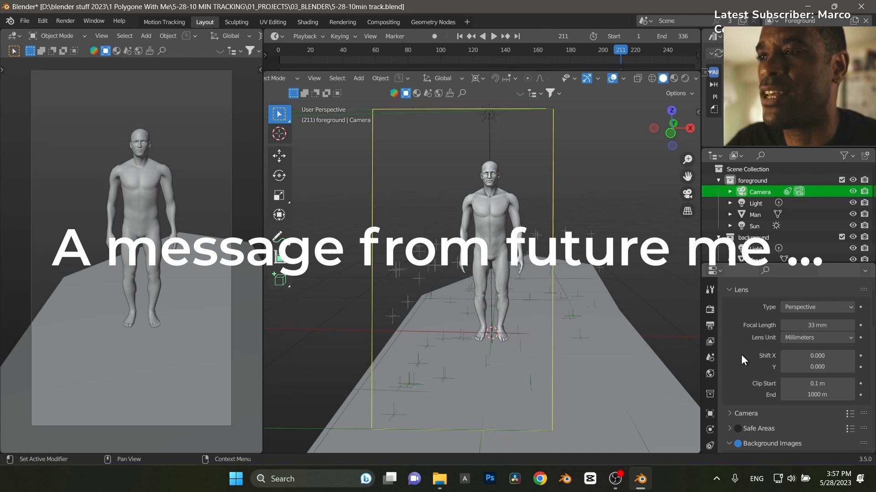
{"action": "scroll", "coordinate": [741, 379], "scroll_direction": "down", "scroll_amount": 1}
{"action": "left_click", "coordinate": [740, 389]}
{"action": "scroll", "coordinate": [741, 387], "scroll_direction": "down", "scroll_amount": 2}
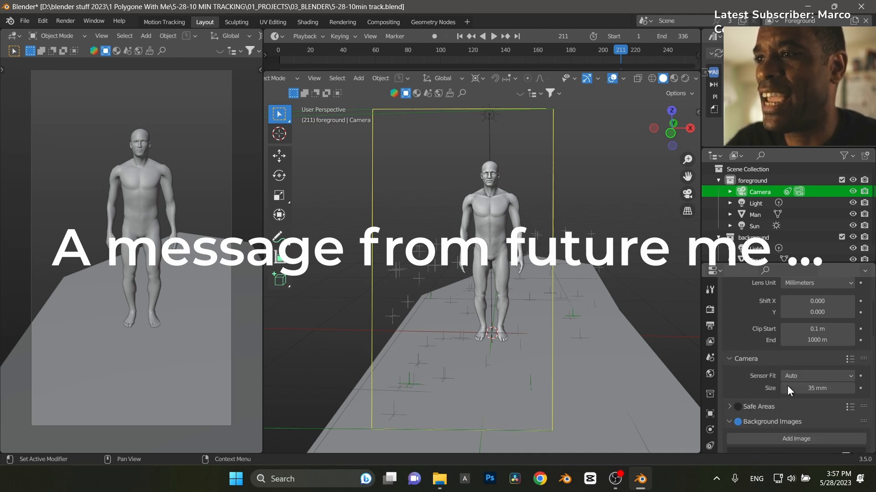
{"action": "left_click", "coordinate": [805, 375]}
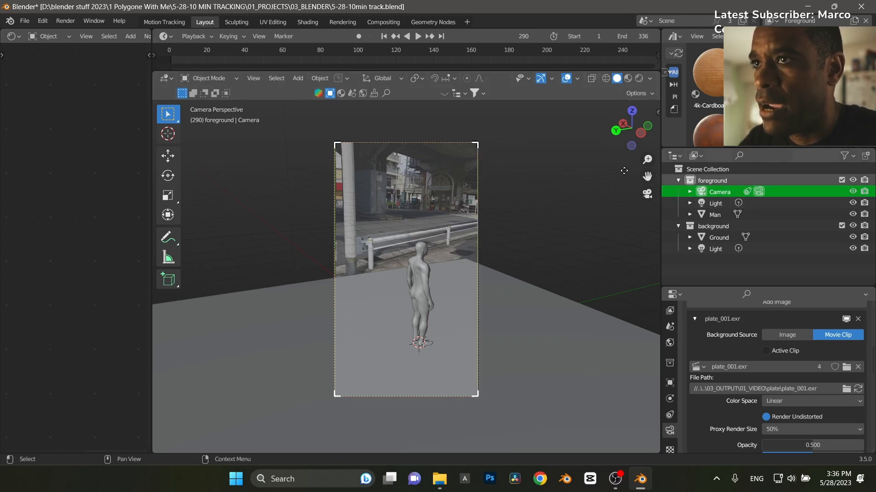
Step: Rotate the camera about Z around the 3D cursor so the man faces it
{"action": "left_click", "coordinate": [414, 79]}
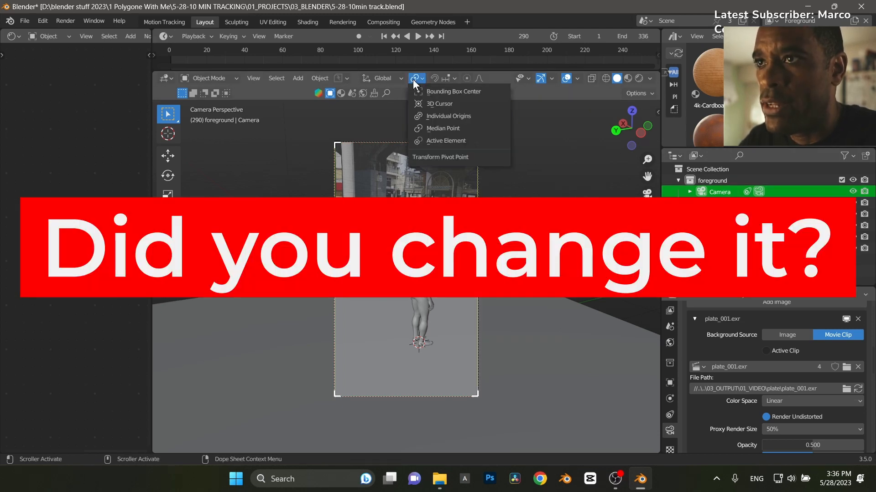
{"action": "left_click", "coordinate": [464, 102]}
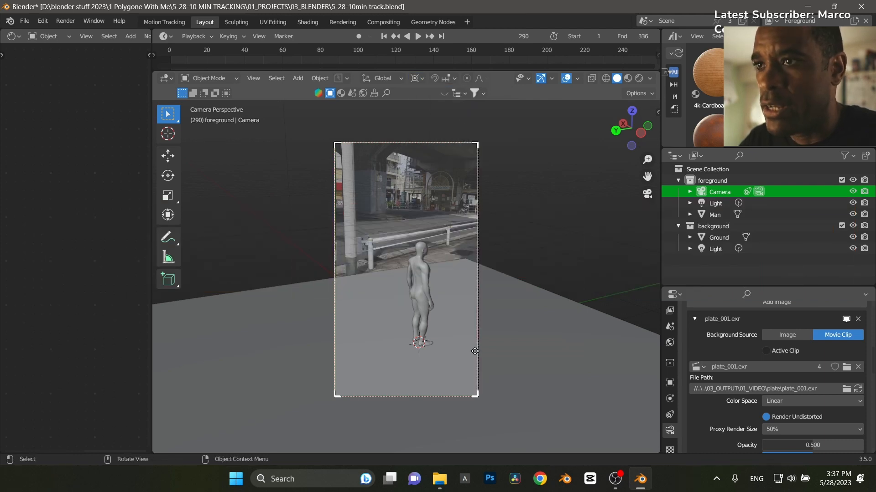
{"action": "key", "text": "r"}
{"action": "key", "text": "z"}
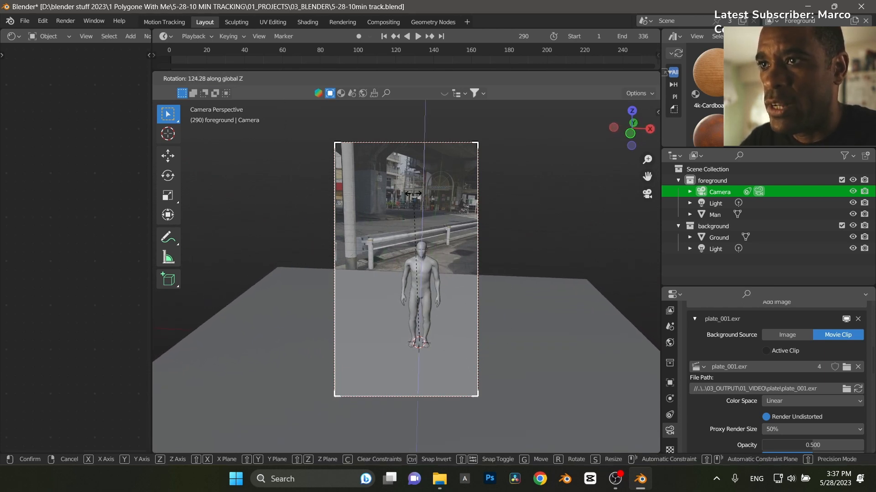
{"action": "left_click", "coordinate": [420, 196]}
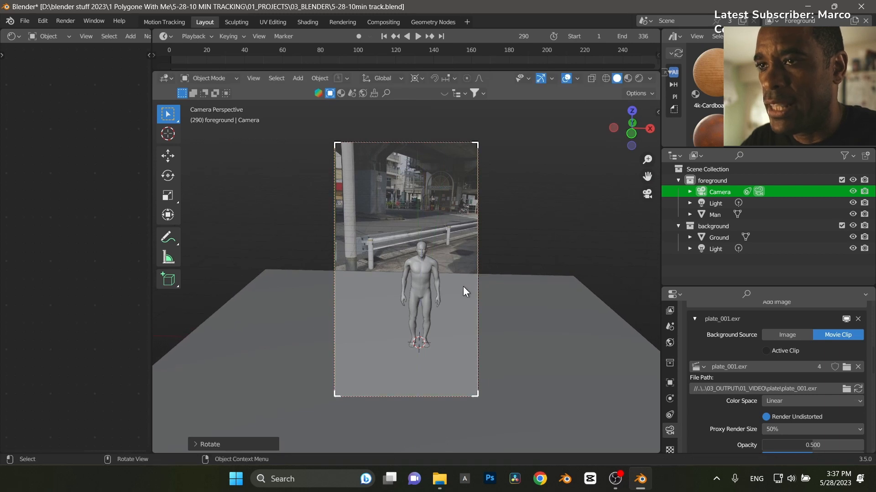
Step: Show motion tracking markers in the viewport overlays, then select the ground plane
{"action": "scroll", "coordinate": [537, 305], "scroll_direction": "up", "scroll_amount": 4}
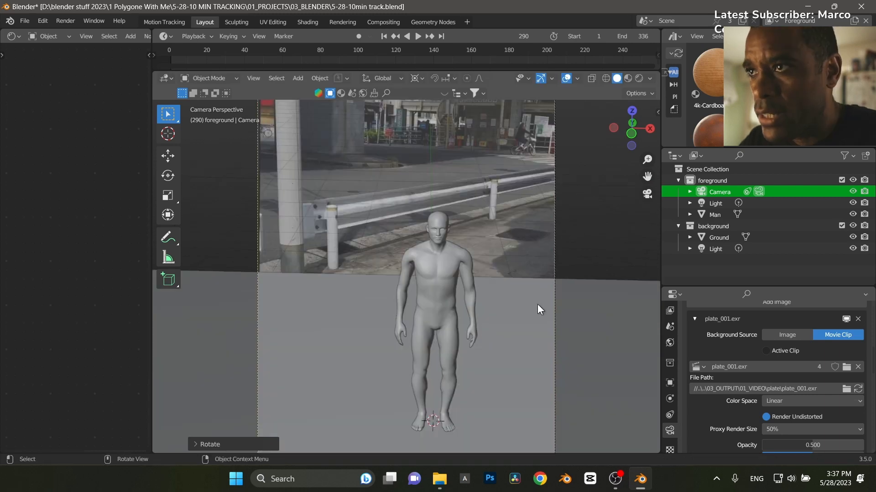
{"action": "left_click", "coordinate": [577, 78]}
{"action": "left_click", "coordinate": [514, 314]}
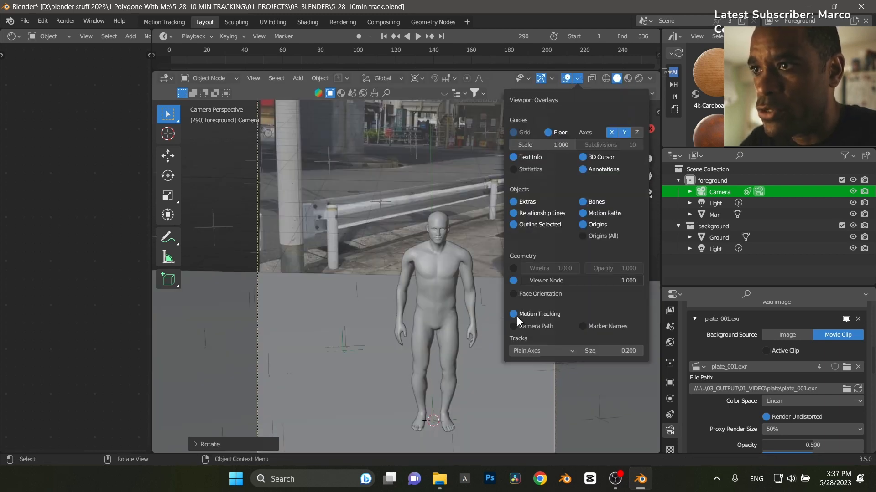
{"action": "scroll", "coordinate": [415, 259], "scroll_direction": "down", "scroll_amount": 2}
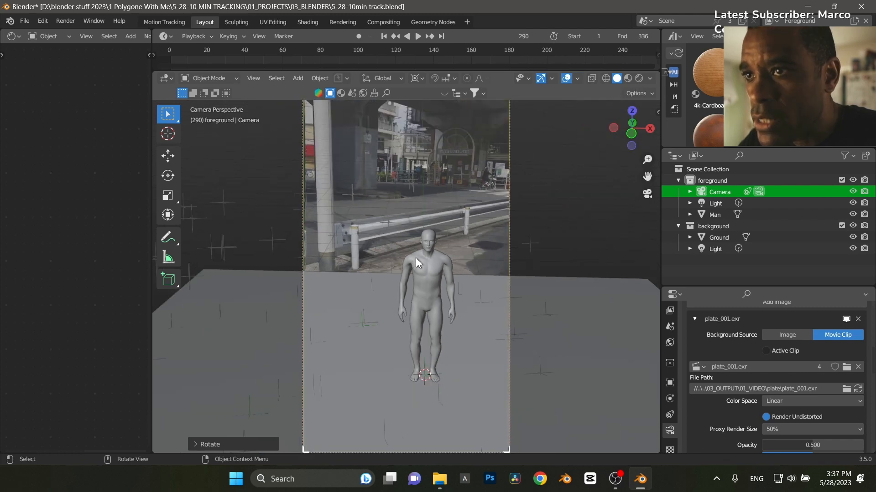
{"action": "scroll", "coordinate": [415, 258], "scroll_direction": "down", "scroll_amount": 3}
{"action": "middle_click_drag", "start_coordinate": [473, 269], "coordinate": [457, 356]}
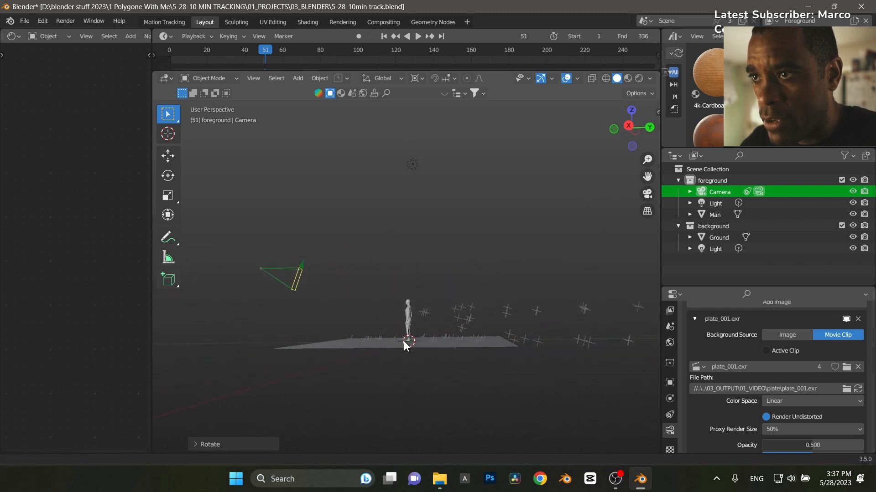
{"action": "key", "text": "KP_0"}
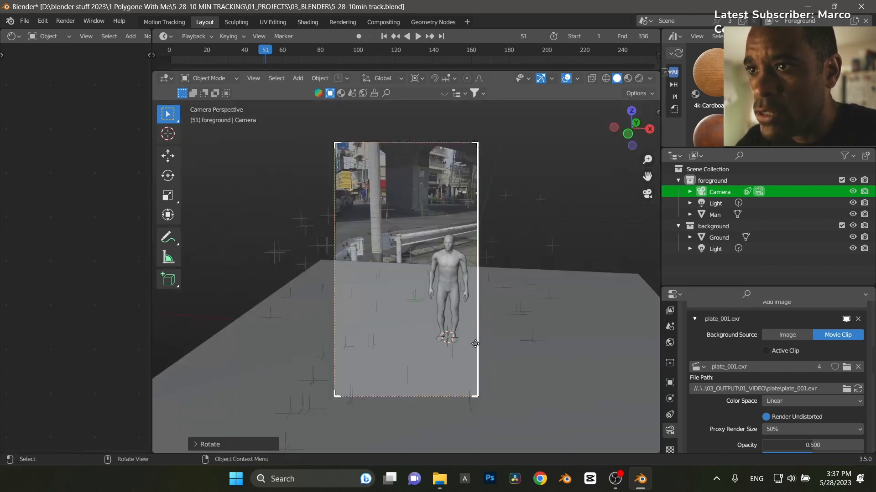
{"action": "left_click", "coordinate": [561, 354]}
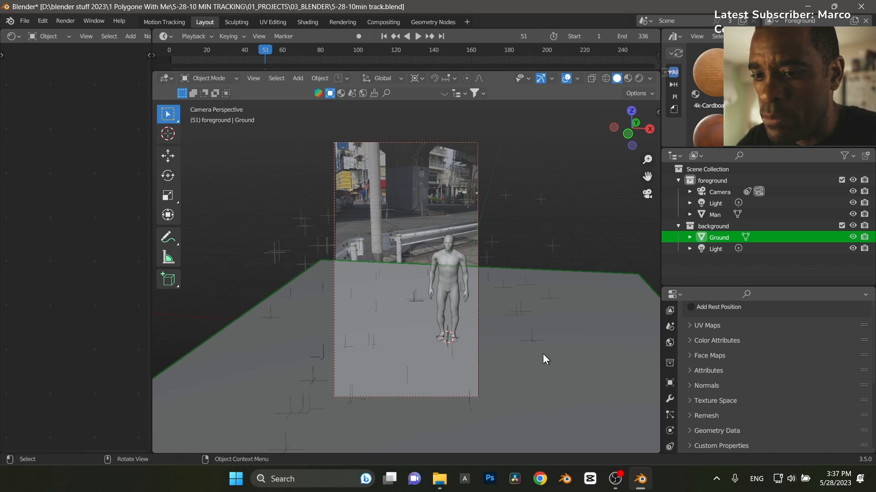
Step: Hide the ground plane and rotate the camera about the Z axis
{"action": "key", "text": "h"}
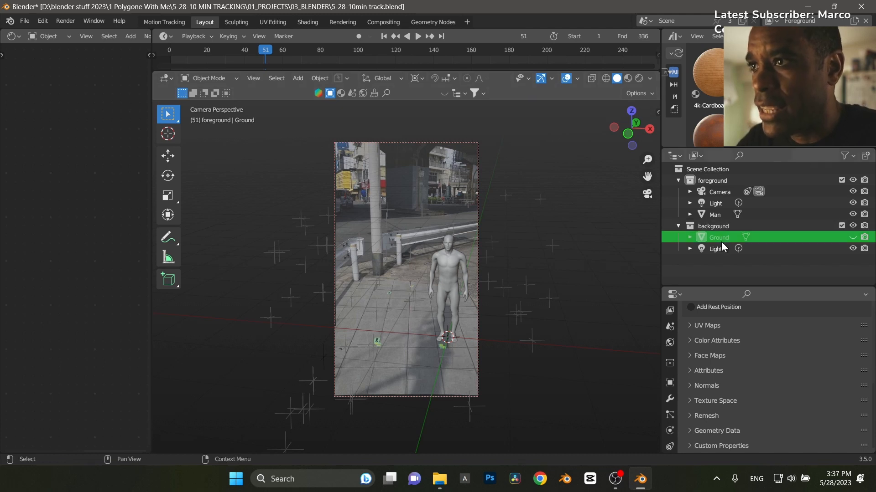
{"action": "left_click", "coordinate": [714, 192]}
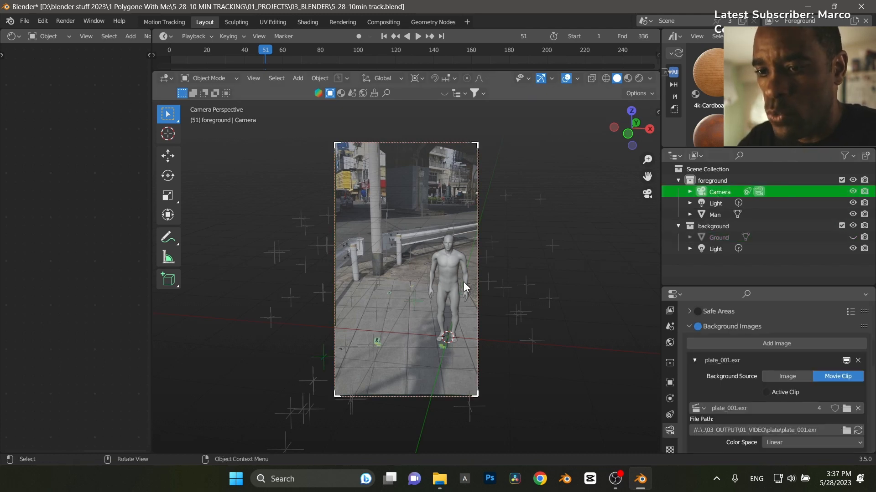
{"action": "key", "text": "r"}
{"action": "key", "text": "z"}
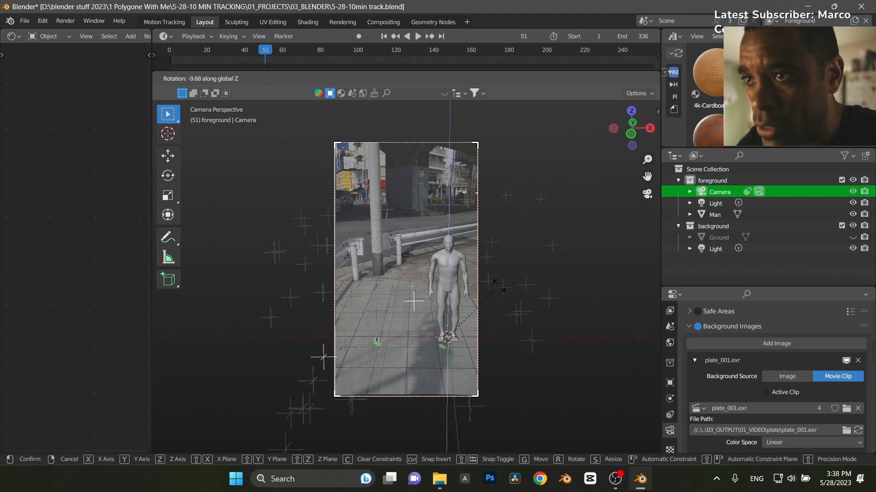
{"action": "left_click", "coordinate": [498, 285]}
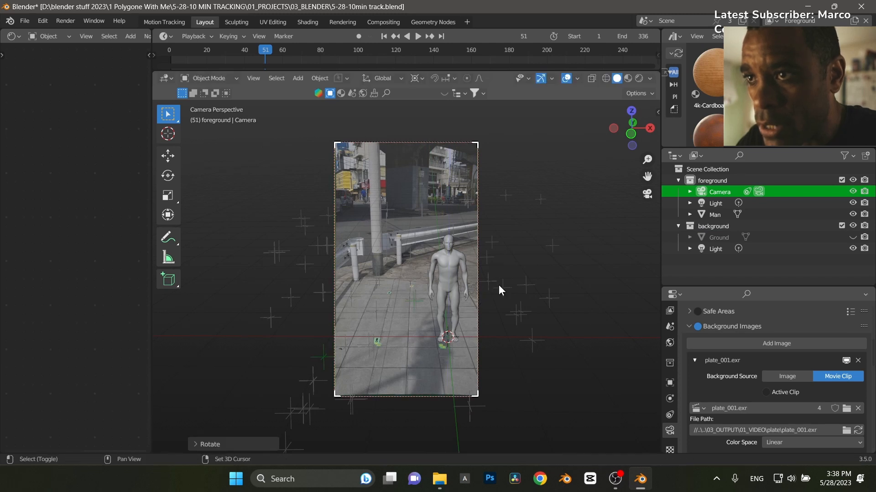
Step: Move the camera along global X, then turn it about Z among the tracked points
{"action": "key", "text": "g"}
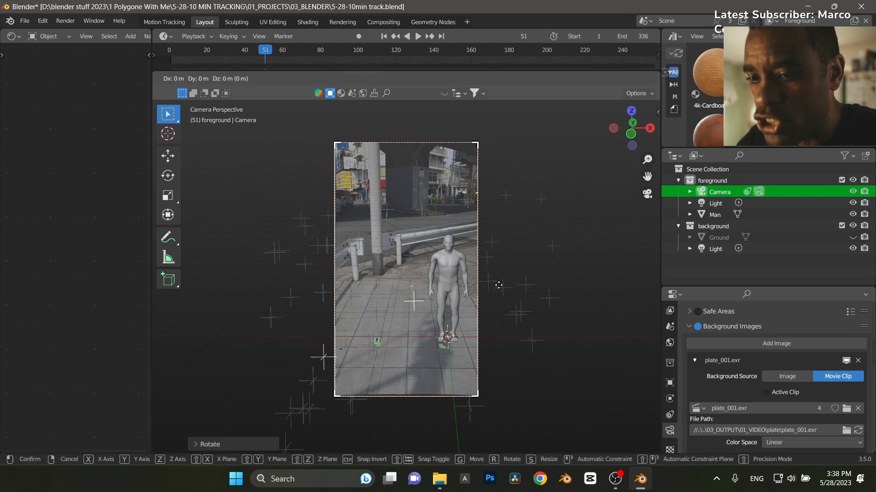
{"action": "key", "text": "x"}
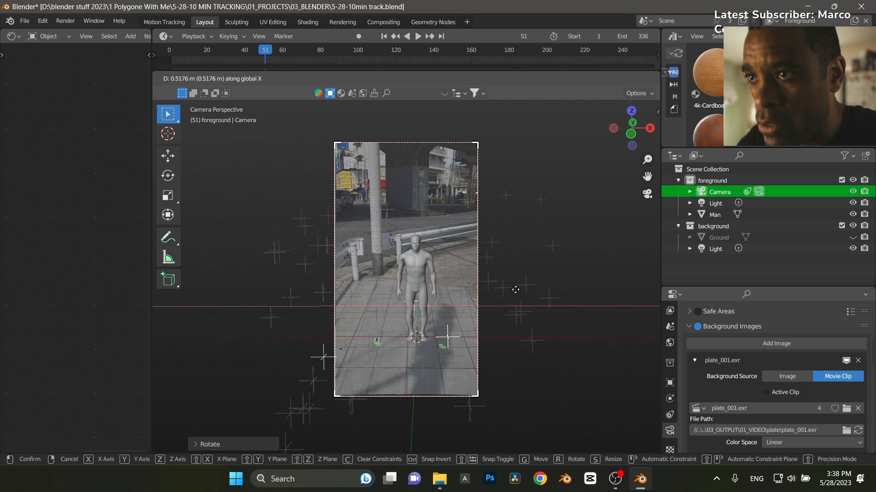
{"action": "left_click", "coordinate": [516, 301]}
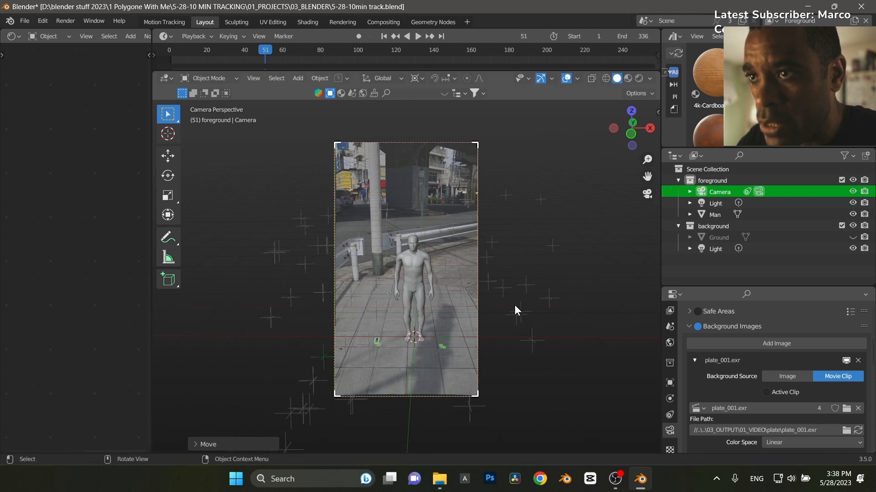
{"action": "key", "text": "r"}
{"action": "key", "text": "z"}
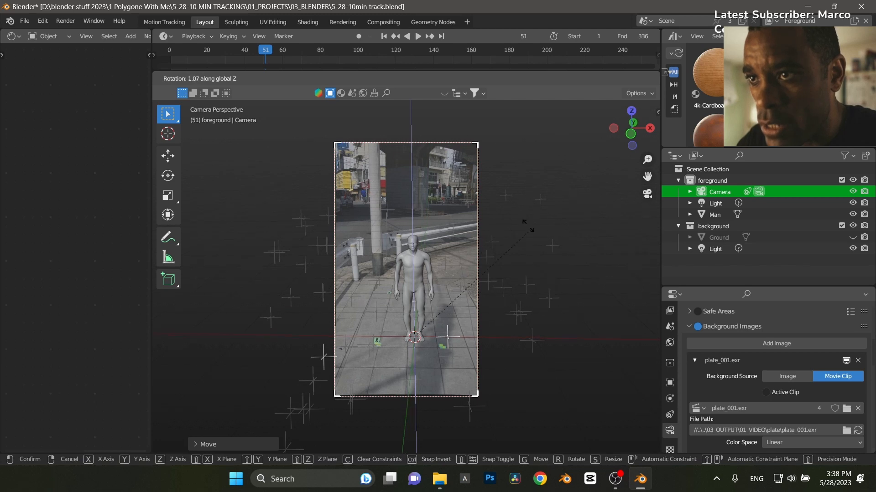
{"action": "left_click", "coordinate": [528, 225]}
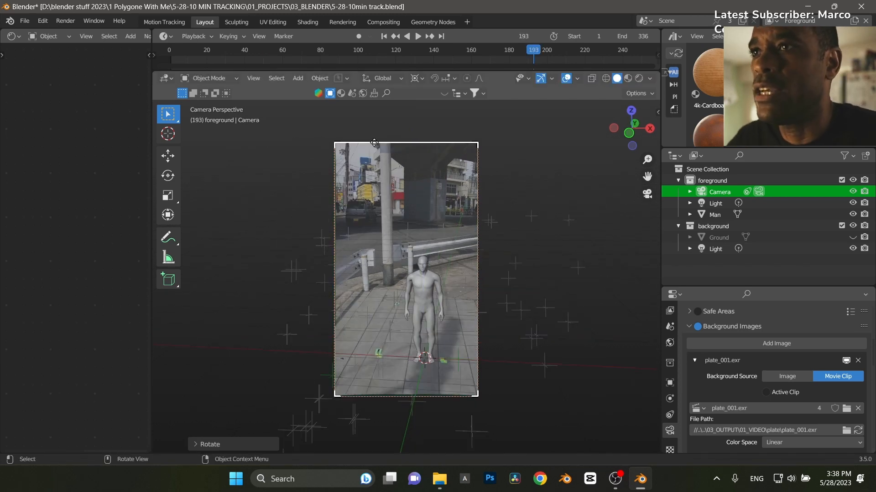
{"action": "left_click", "coordinate": [176, 21]}
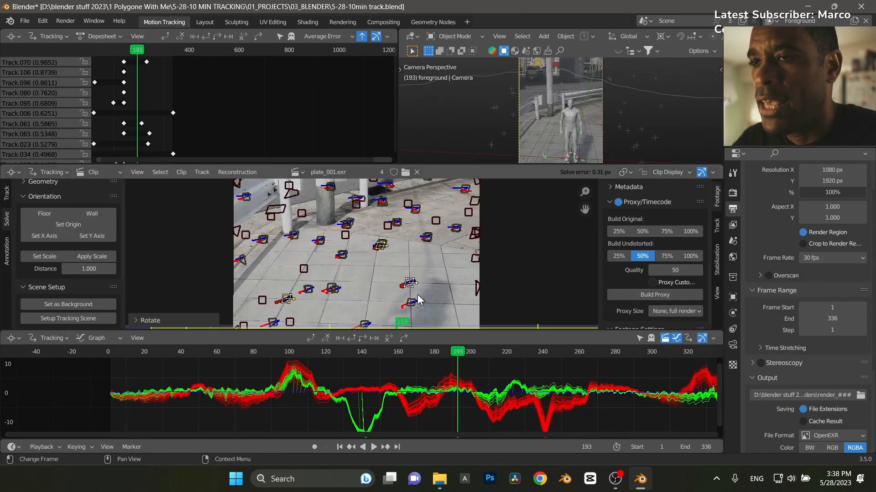
Step: Zoom the clip editor in and out, then deselect all track markers
{"action": "scroll", "coordinate": [416, 294], "scroll_direction": "down", "scroll_amount": 3}
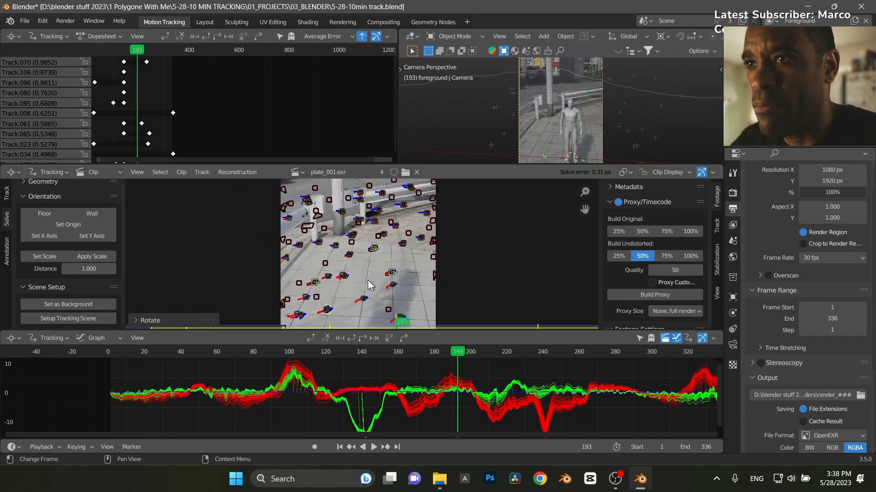
{"action": "scroll", "coordinate": [369, 285], "scroll_direction": "up", "scroll_amount": 5}
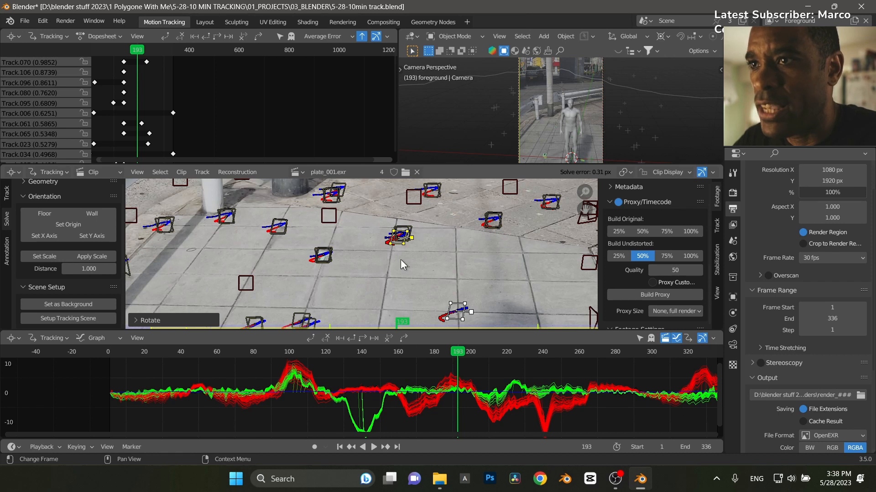
{"action": "scroll", "coordinate": [383, 277], "scroll_direction": "down", "scroll_amount": 4}
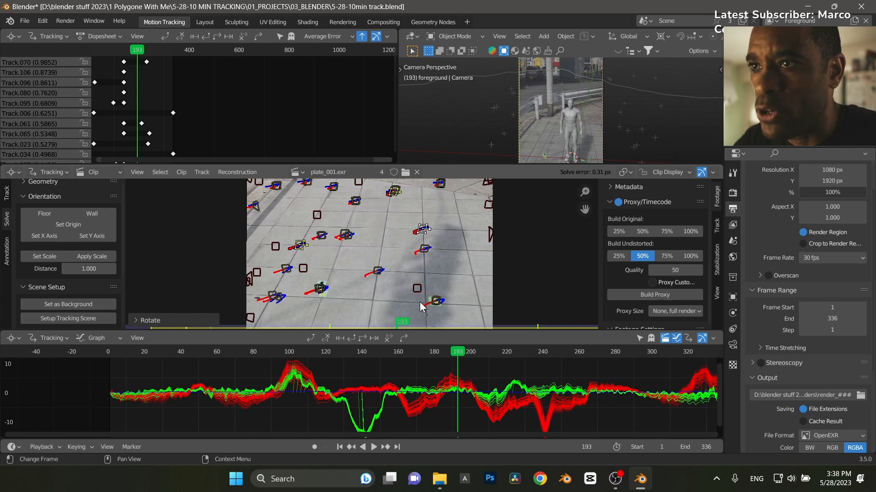
{"action": "scroll", "coordinate": [402, 292], "scroll_direction": "up", "scroll_amount": 3}
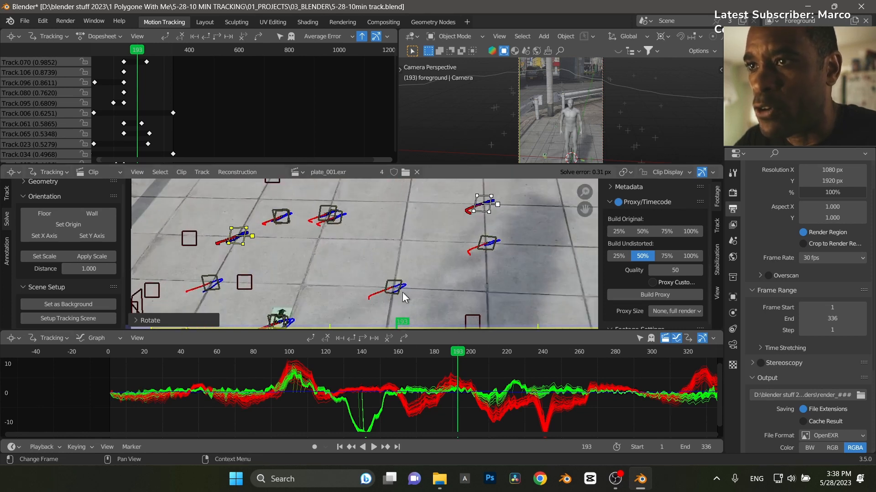
{"action": "scroll", "coordinate": [402, 292], "scroll_direction": "down", "scroll_amount": 2}
{"action": "scroll", "coordinate": [404, 290], "scroll_direction": "down", "scroll_amount": 2}
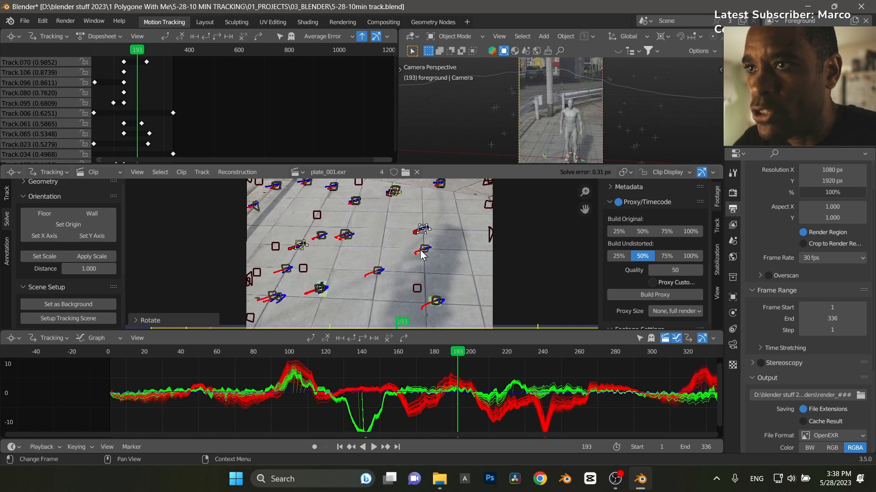
{"action": "key", "text": "ctrl+s"}
{"action": "left_click", "coordinate": [426, 232]}
Step: Select two pavement track markers and set the scene scale with a 0.5 distance
{"action": "left_click", "coordinate": [432, 258]}
{"action": "scroll", "coordinate": [433, 255], "scroll_direction": "up", "scroll_amount": 1}
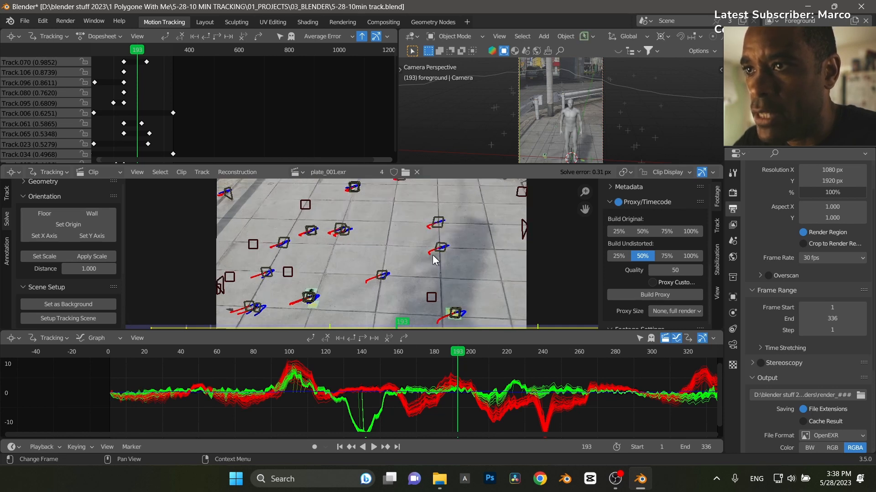
{"action": "left_click", "coordinate": [436, 226]}
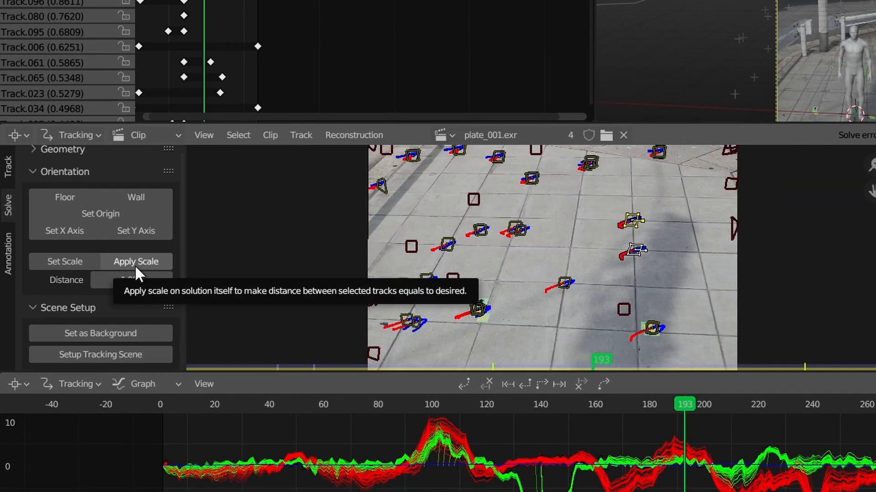
{"action": "left_click", "coordinate": [79, 262]}
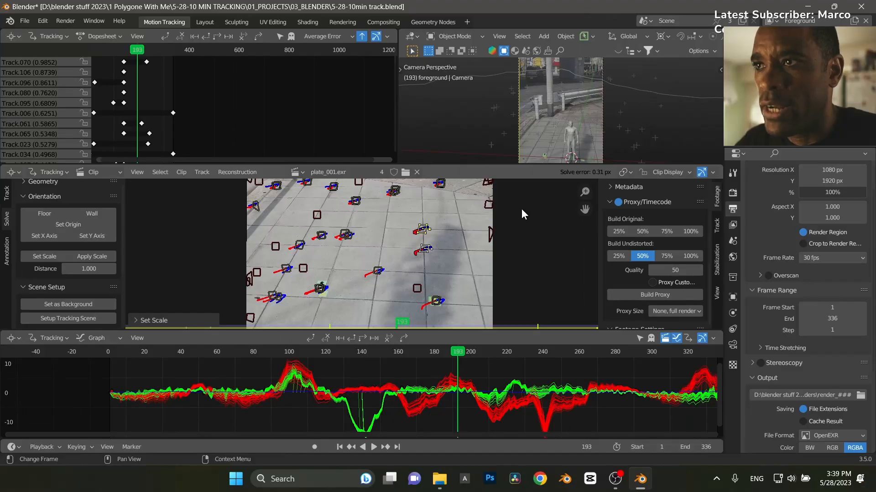
{"action": "scroll", "coordinate": [593, 155], "scroll_direction": "up", "scroll_amount": 2}
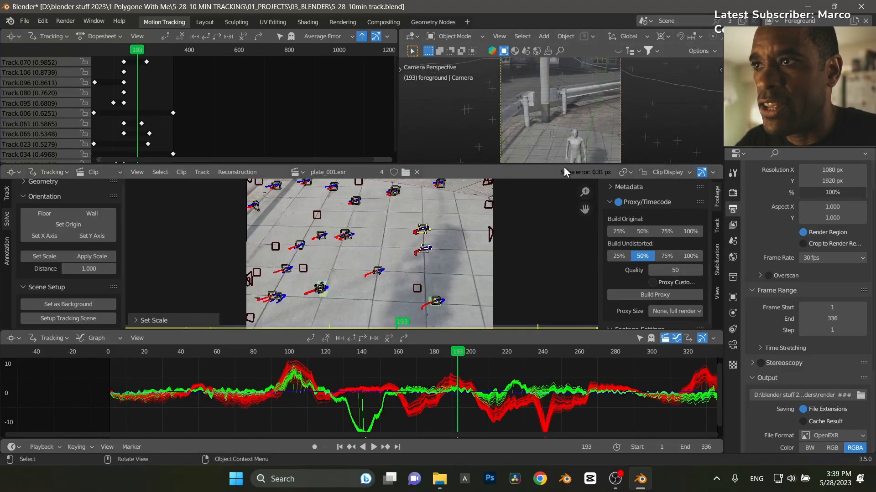
{"action": "mouse_move", "coordinate": [564, 164]}
{"action": "left_mouse_down"}
{"action": "mouse_move", "coordinate": [564, 197]}
{"action": "mouse_move", "coordinate": [564, 157]}
{"action": "left_mouse_up"}
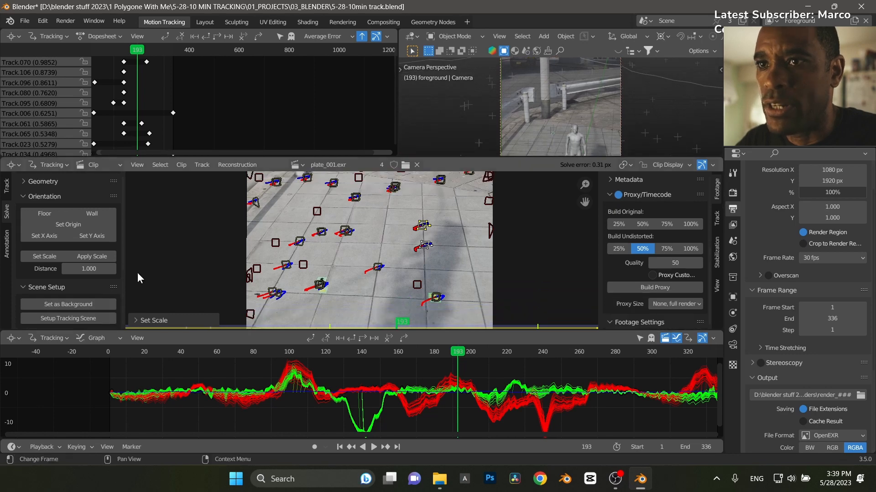
{"action": "left_click", "coordinate": [86, 269]}
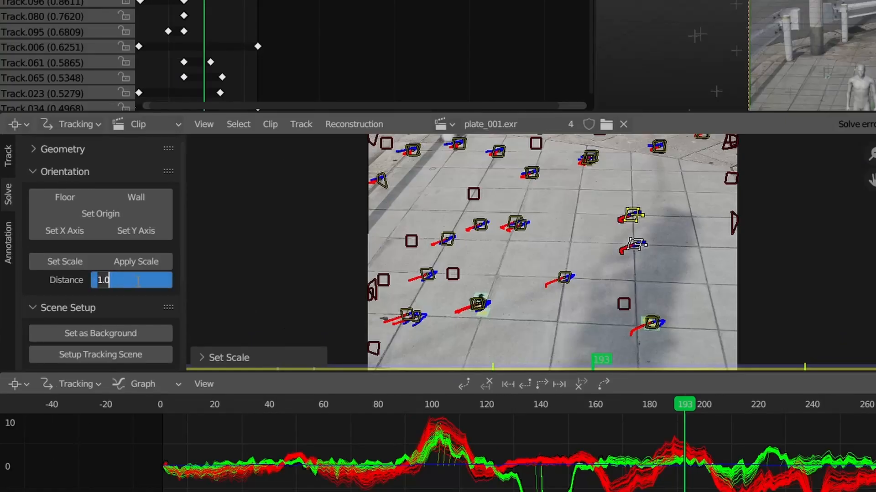
{"action": "key", "text": "Return"}
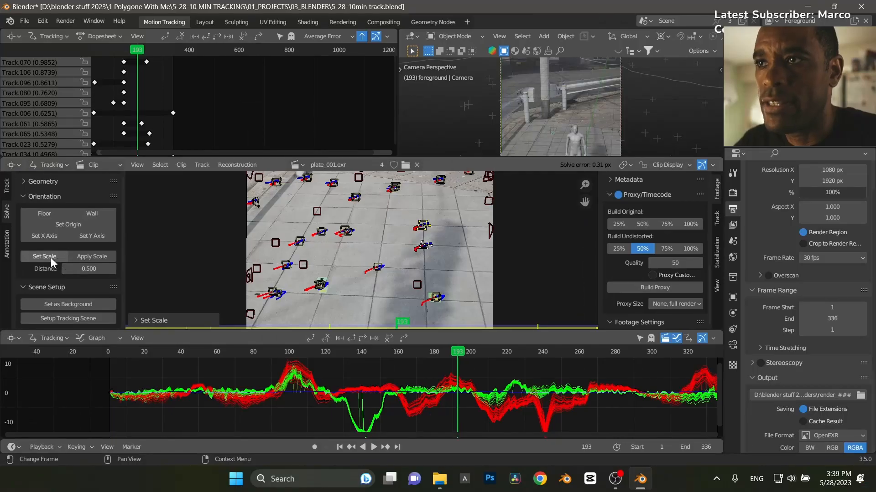
{"action": "left_click", "coordinate": [44, 257]}
Step: Rescale the scene with the scale distance set to 0.4
{"action": "scroll", "coordinate": [576, 146], "scroll_direction": "down", "scroll_amount": 2}
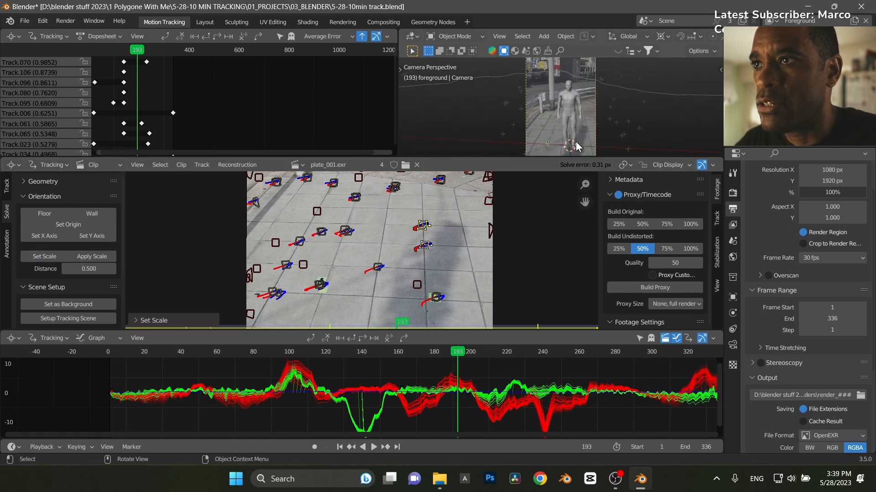
{"action": "scroll", "coordinate": [576, 146], "scroll_direction": "down", "scroll_amount": 1}
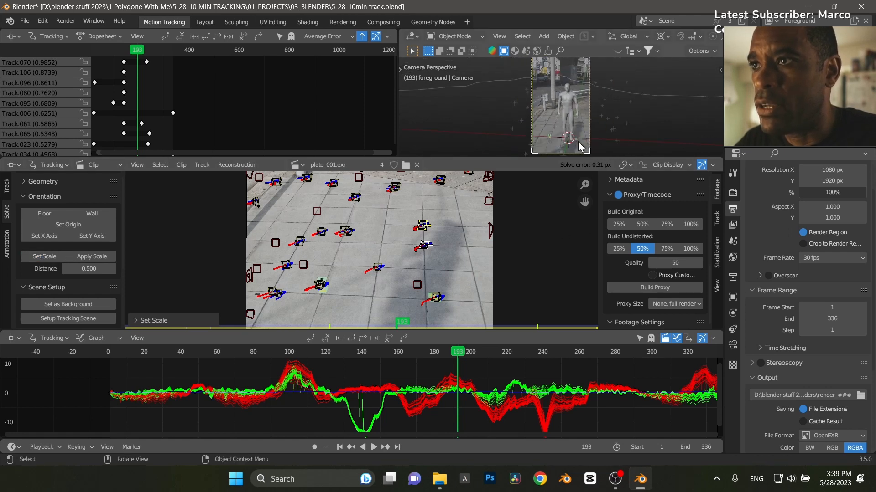
{"action": "left_click", "coordinate": [104, 269]}
{"action": "type", "text": ".4"}
{"action": "key", "text": "Return"}
{"action": "left_click", "coordinate": [47, 256]}
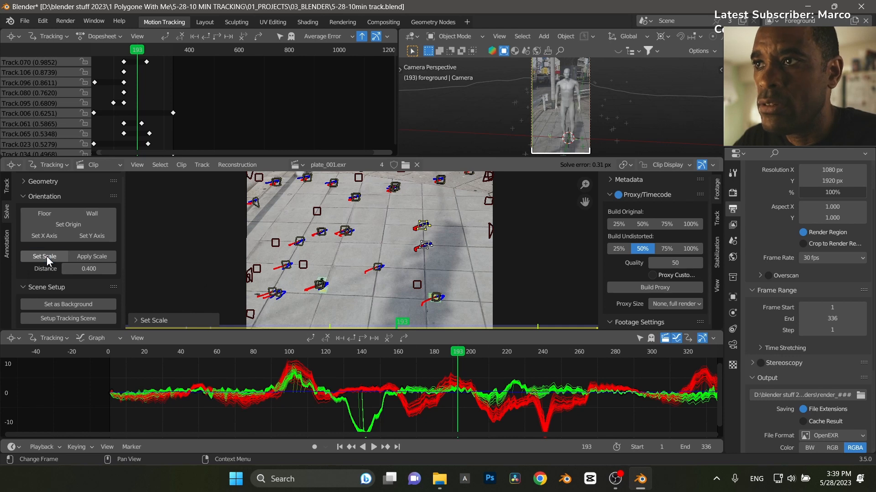
Step: In the Layout workspace, play back and rescale the scene to a 1.5 distance
{"action": "left_click", "coordinate": [212, 20]}
{"action": "key", "text": "space"}
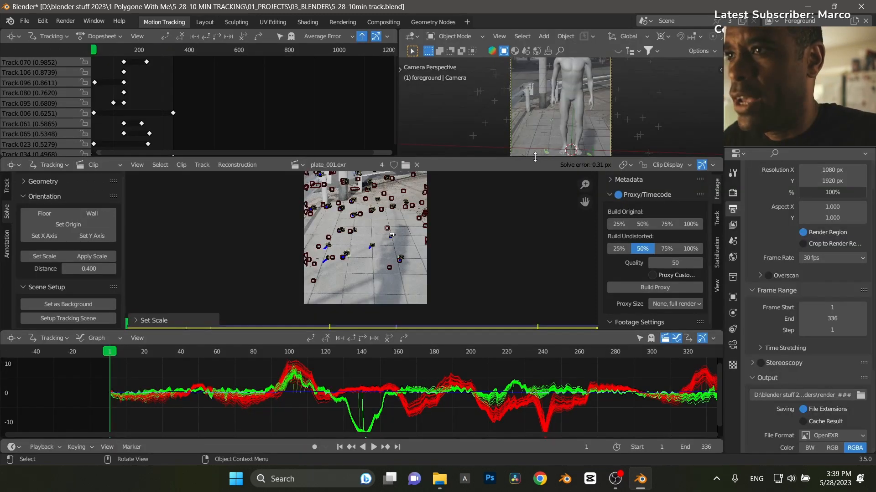
{"action": "left_click_drag", "start_coordinate": [535, 157], "coordinate": [529, 198]}
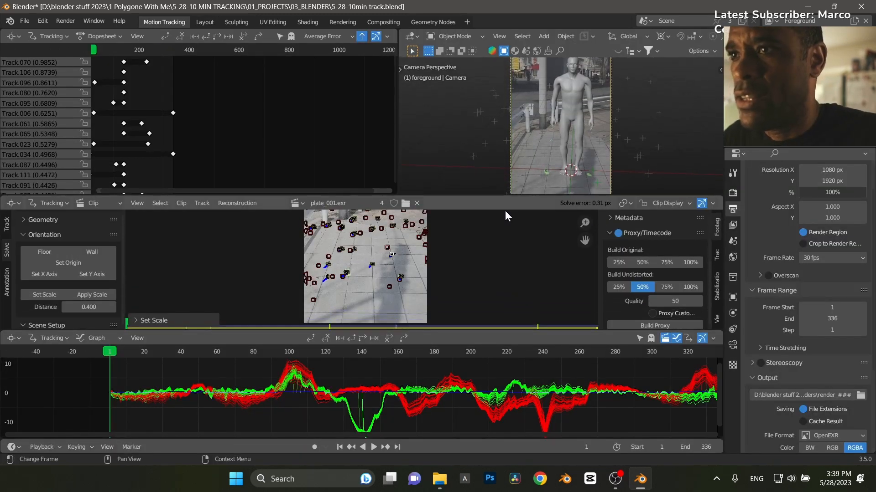
{"action": "left_click", "coordinate": [94, 309]}
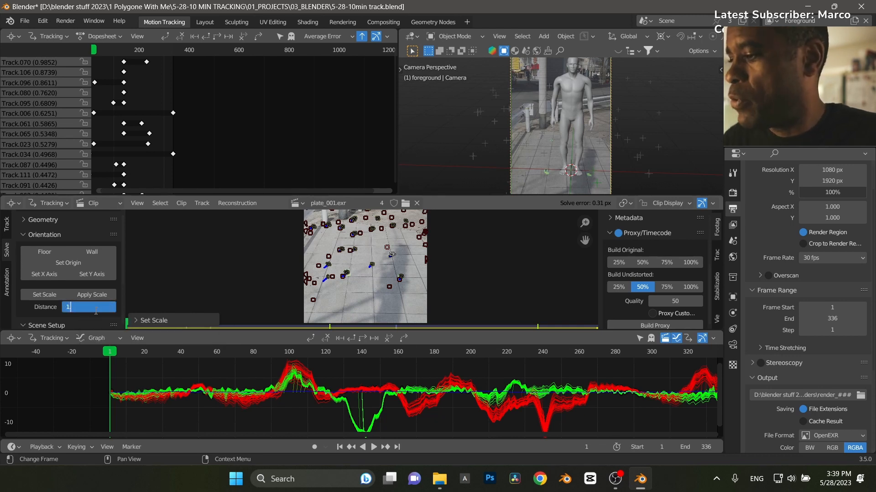
{"action": "left_click", "coordinate": [49, 296]}
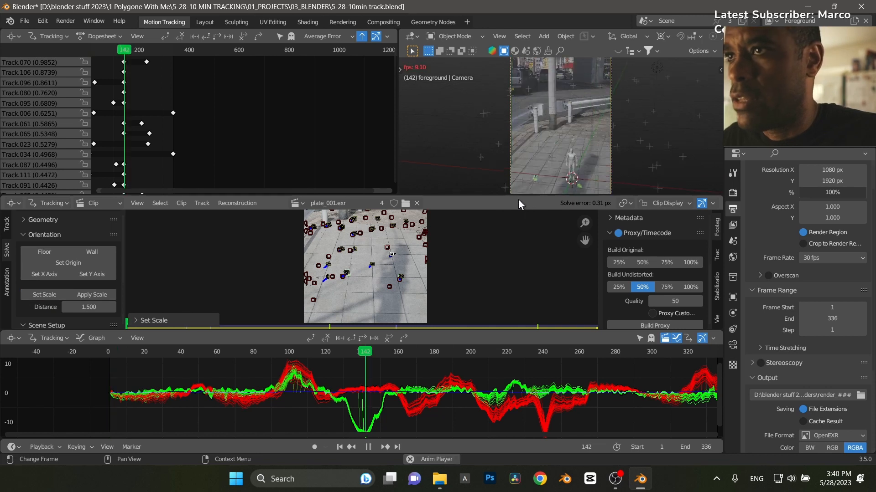
{"action": "key", "text": "space"}
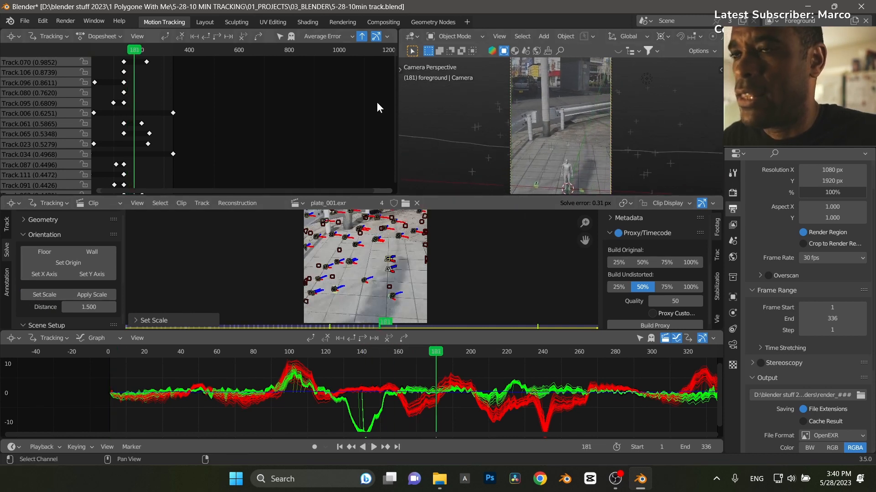
Step: Rescale the scene to a 2.000 distance and jump to frame 232
{"action": "left_click", "coordinate": [108, 306]}
{"action": "type", "text": "2"}
{"action": "key", "text": "Return"}
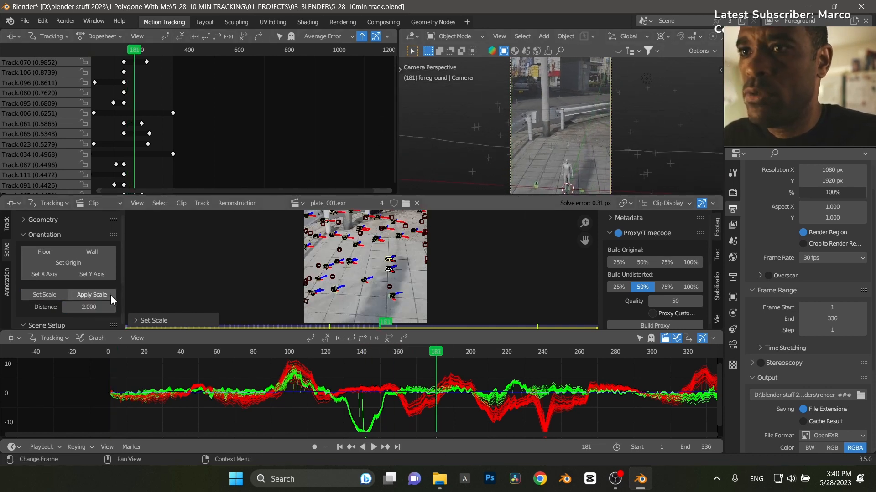
{"action": "left_click", "coordinate": [51, 294]}
{"action": "left_click", "coordinate": [147, 49]}
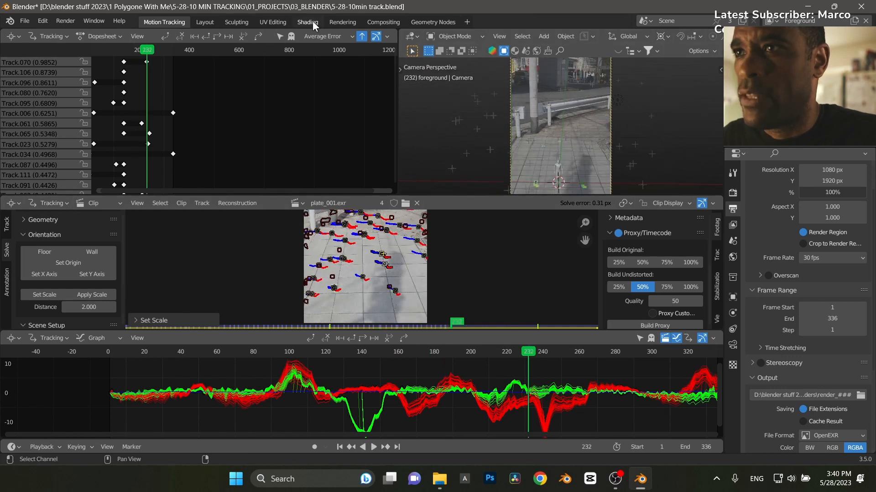
Step: In Layout, view through the scene camera and play back to check the fit
{"action": "left_click", "coordinate": [205, 22]}
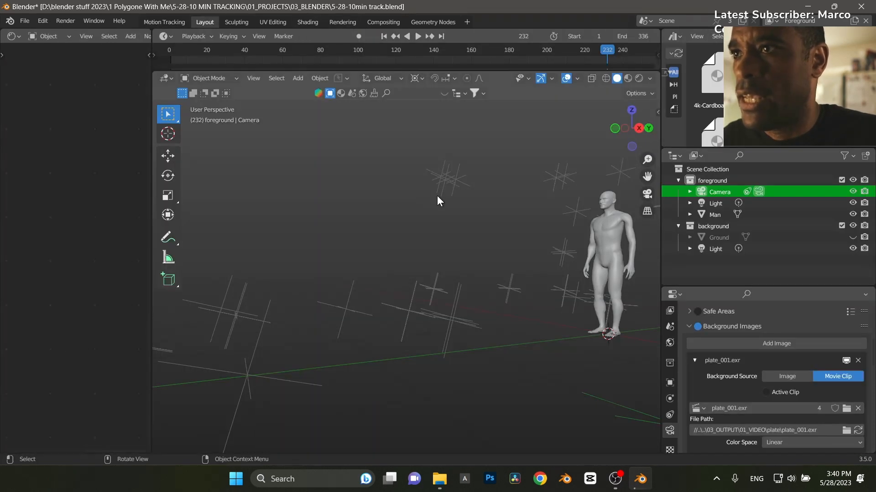
{"action": "key", "text": "KP_0"}
{"action": "key", "text": "space"}
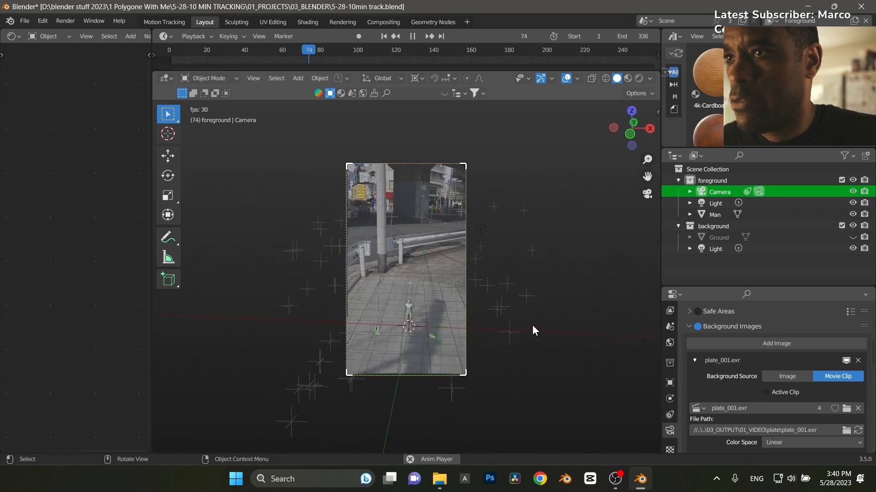
{"action": "key", "text": "space"}
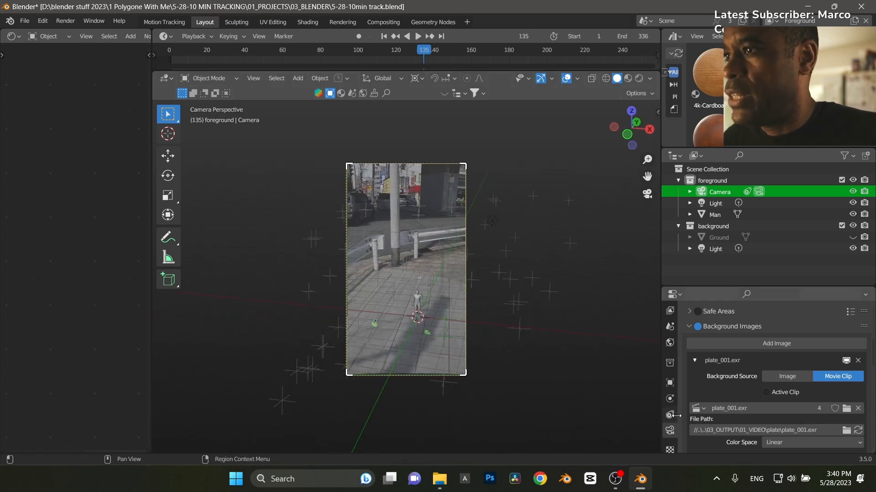
{"action": "scroll", "coordinate": [700, 405], "scroll_direction": "down", "scroll_amount": 8}
{"action": "scroll", "coordinate": [684, 420], "scroll_direction": "up", "scroll_amount": 3}
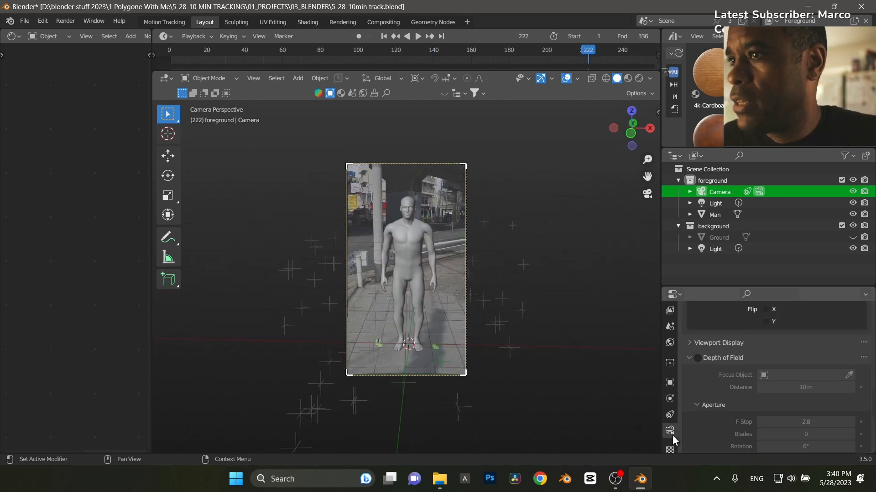
{"action": "scroll", "coordinate": [706, 406], "scroll_direction": "down", "scroll_amount": 9}
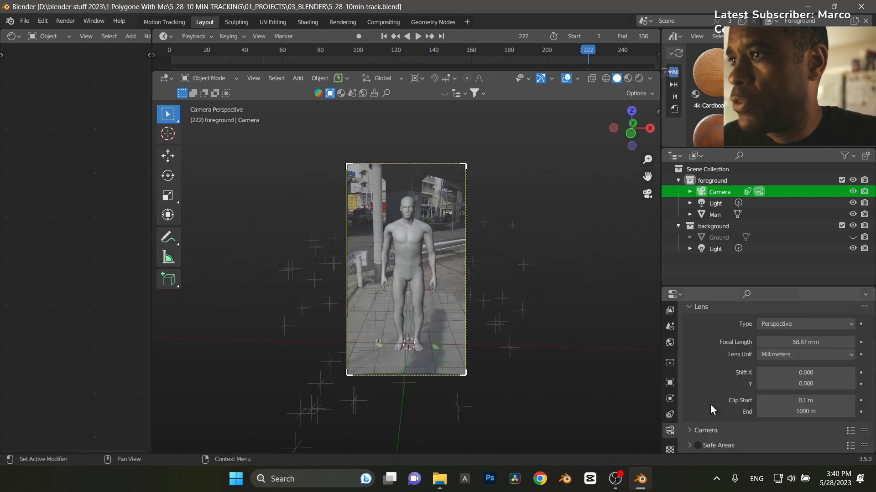
{"action": "scroll", "coordinate": [710, 404], "scroll_direction": "up", "scroll_amount": 1}
Step: Try camera focal lengths of 22 mm, about 67.67 mm, then about 40.57 mm
{"action": "left_click", "coordinate": [810, 360]}
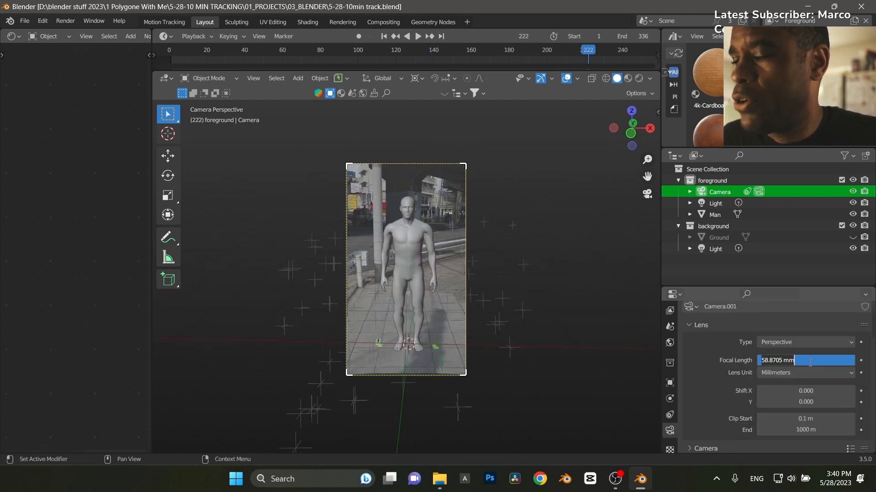
{"action": "key", "text": "Return"}
{"action": "key", "text": "space"}
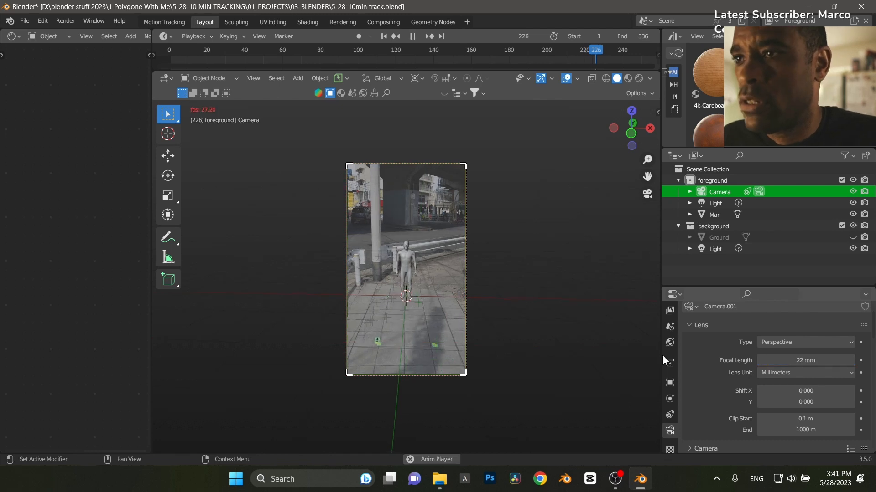
{"action": "key", "text": "Escape"}
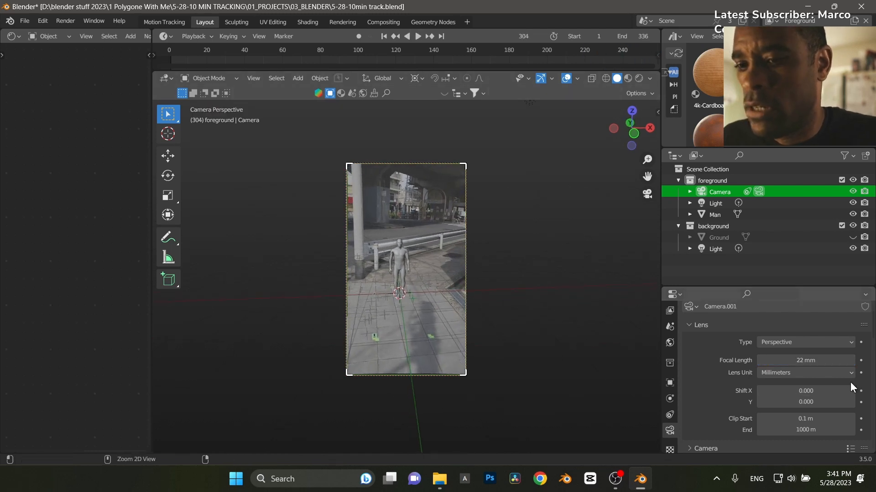
{"action": "left_click_drag", "start_coordinate": [794, 361], "coordinate": [832, 363]}
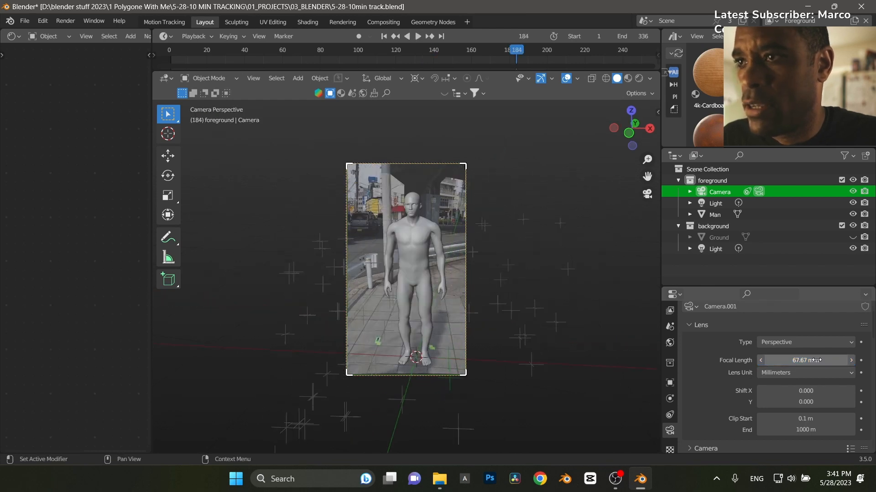
{"action": "left_click_drag", "start_coordinate": [821, 360], "coordinate": [819, 360]}
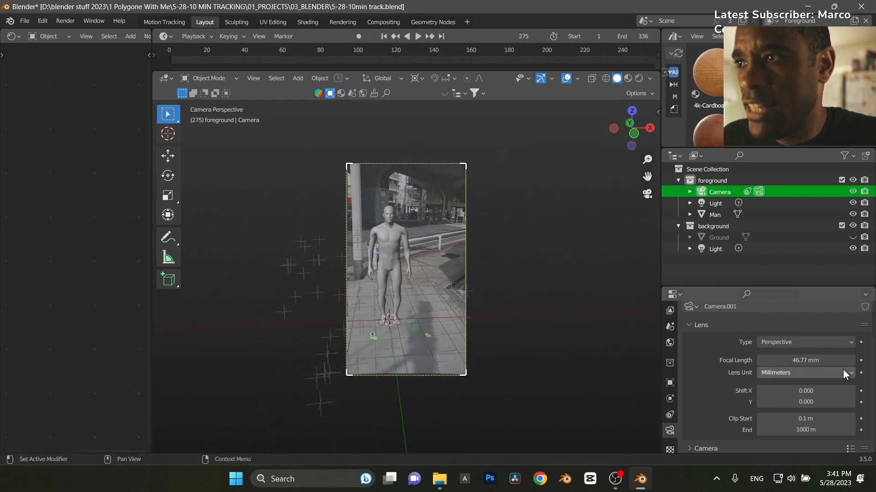
{"action": "left_click_drag", "start_coordinate": [820, 360], "coordinate": [824, 360]}
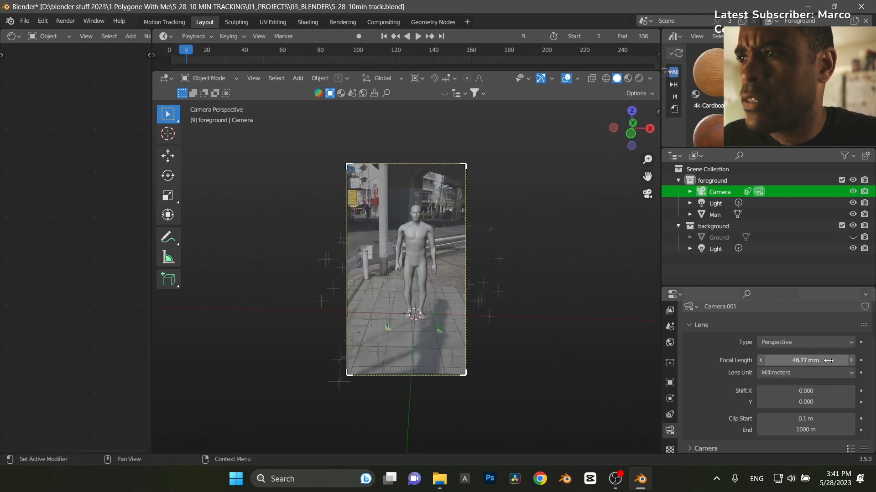
{"action": "left_click_drag", "start_coordinate": [821, 360], "coordinate": [830, 360]}
Step: Fine-tune the focal length to 39.07 mm, then about 35.37 mm, checking playback
{"action": "key", "text": "space"}
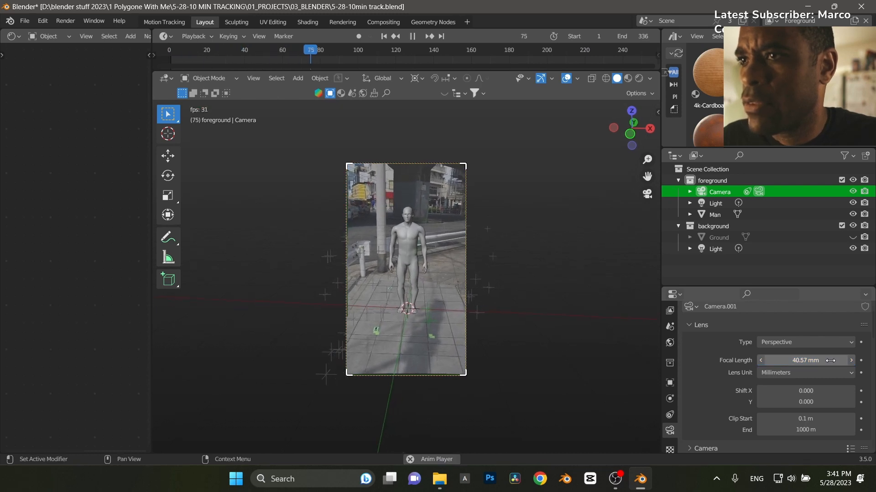
{"action": "key", "text": "space"}
{"action": "left_click_drag", "start_coordinate": [830, 360], "coordinate": [831, 360]}
{"action": "key", "text": "space"}
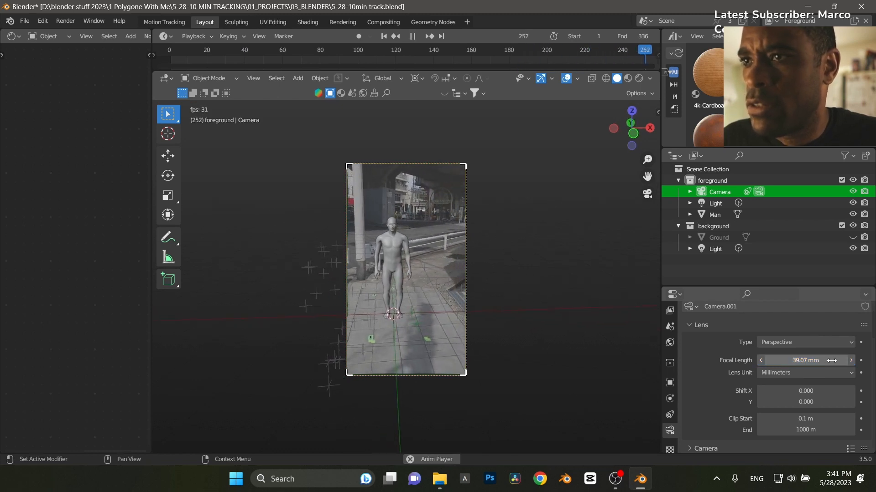
{"action": "key", "text": "space"}
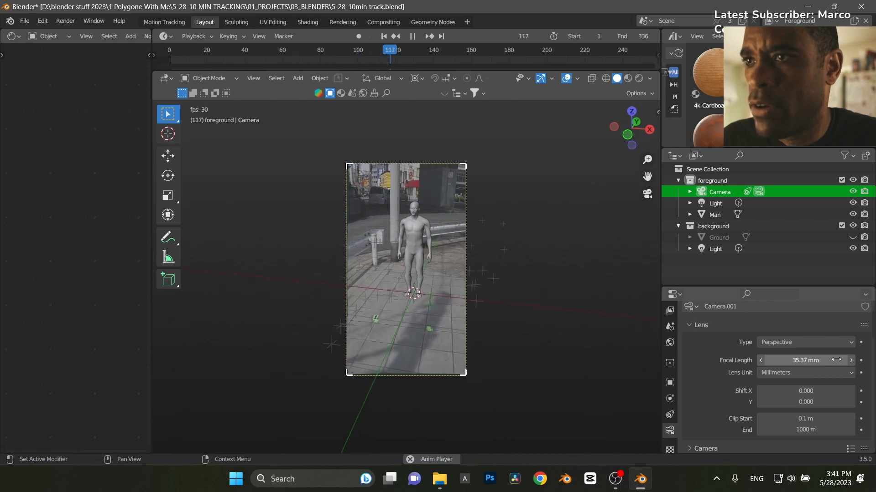
{"action": "left_click_drag", "start_coordinate": [830, 361], "coordinate": [829, 360]}
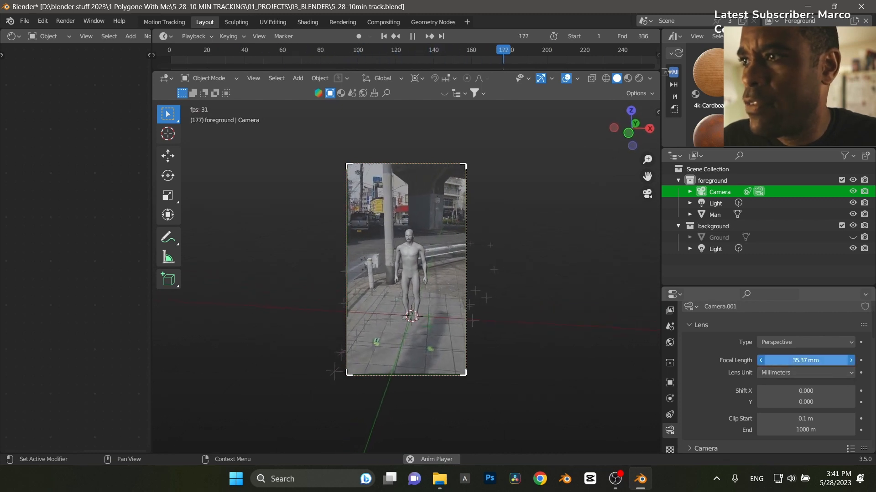
Step: Set the camera focal length to 35 mm
{"action": "type", "text": "35"}
{"action": "key", "text": "Return"}
{"action": "scroll", "coordinate": [525, 343], "scroll_direction": "up", "scroll_amount": 2}
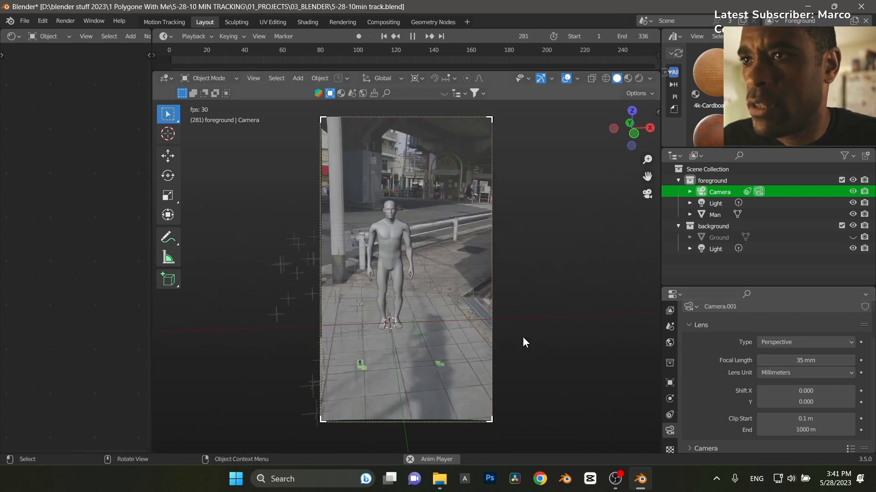
{"action": "scroll", "coordinate": [524, 340], "scroll_direction": "up", "scroll_amount": 2}
{"action": "key", "text": "Escape"}
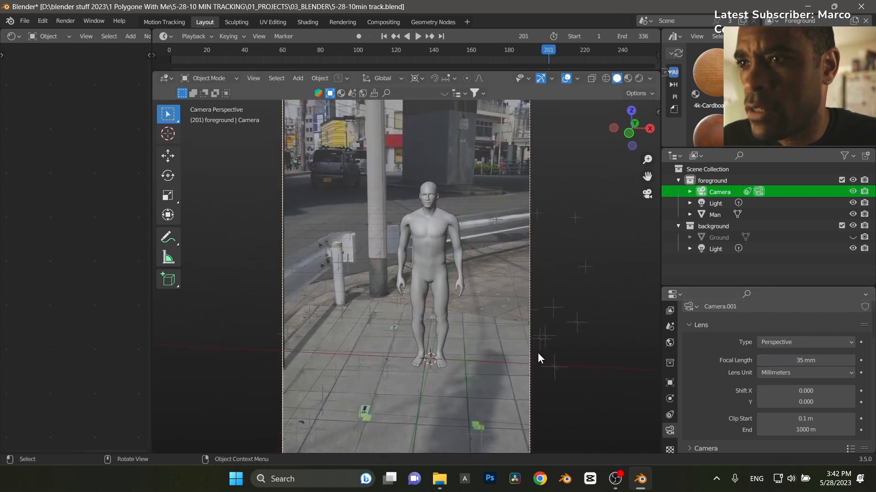
Step: Change the focal length to 34 mm and play back to check the match
{"action": "left_click", "coordinate": [814, 360]}
{"action": "type", "text": "34"}
{"action": "key", "text": "Return"}
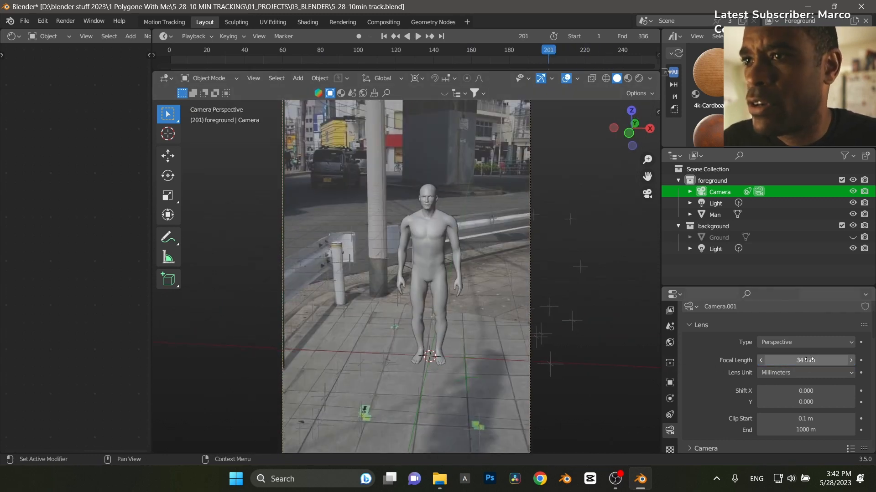
{"action": "key", "text": "space"}
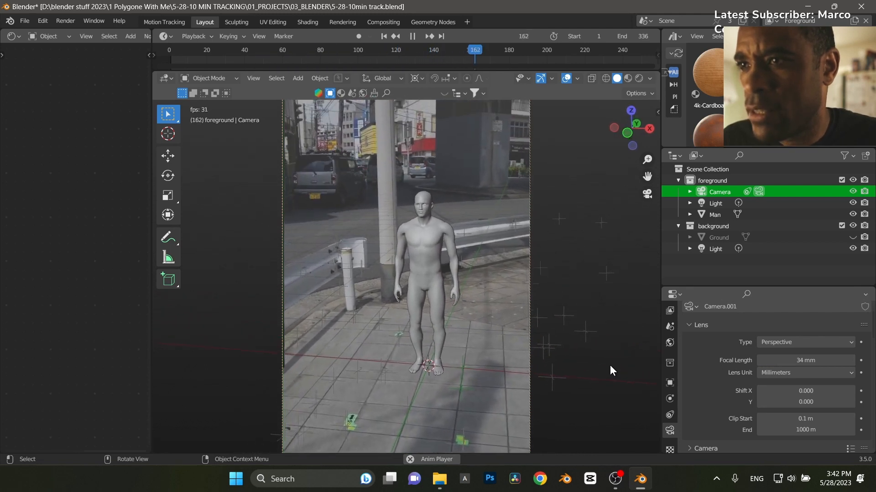
{"action": "key", "text": "space"}
Step: Set the focal length to 33 mm and play the animation from the first frame
{"action": "left_click", "coordinate": [810, 359]}
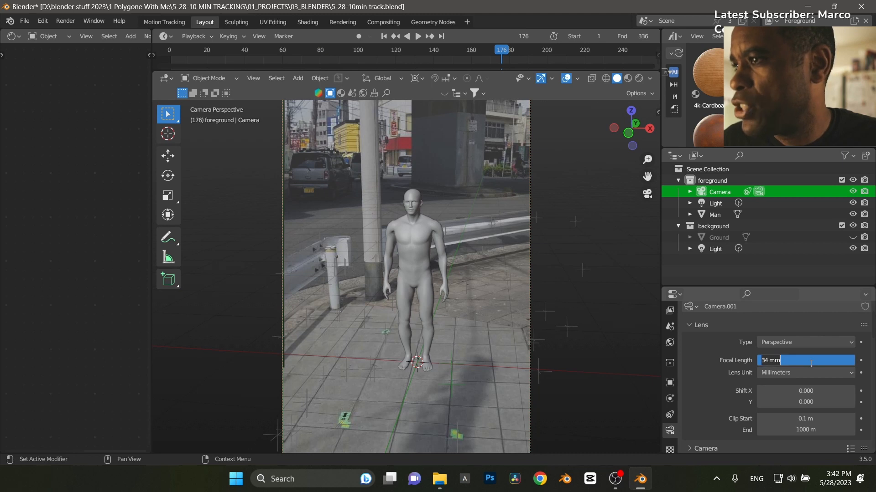
{"action": "type", "text": "33"}
{"action": "key", "text": "Return"}
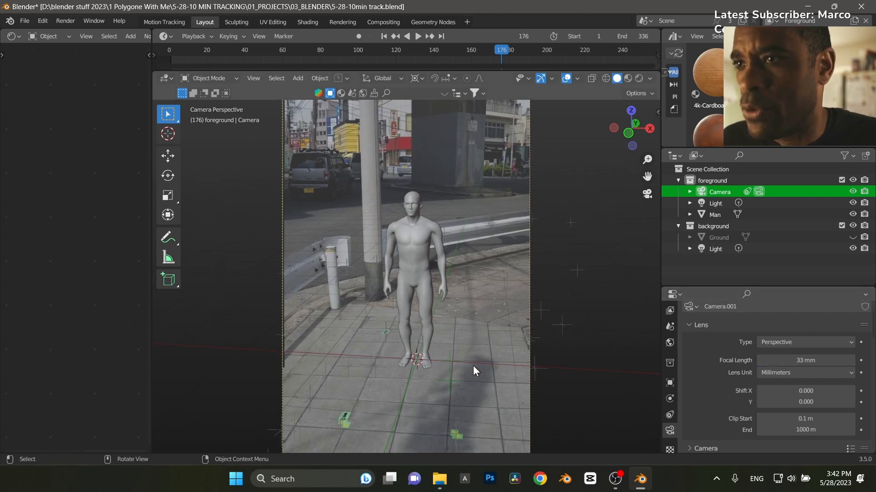
{"action": "key", "text": "shift+Left"}
{"action": "key", "text": "space"}
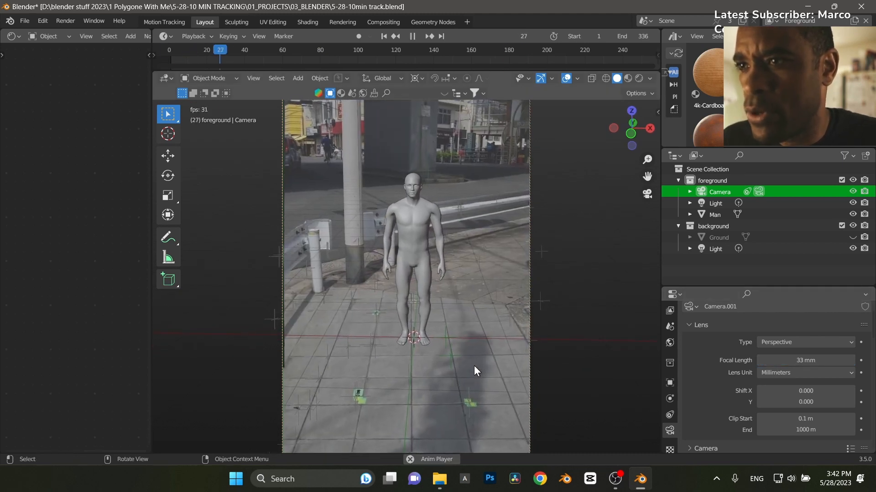
{"action": "scroll", "coordinate": [475, 366], "scroll_direction": "up", "scroll_amount": 2}
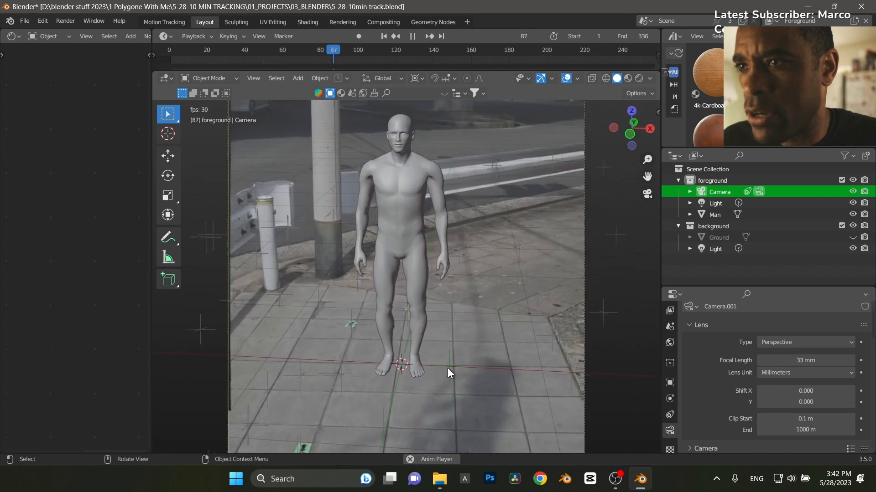
Step: Re-enter 33 mm as the focal length and stop playback
{"action": "scroll", "coordinate": [417, 390], "scroll_direction": "up", "scroll_amount": 2}
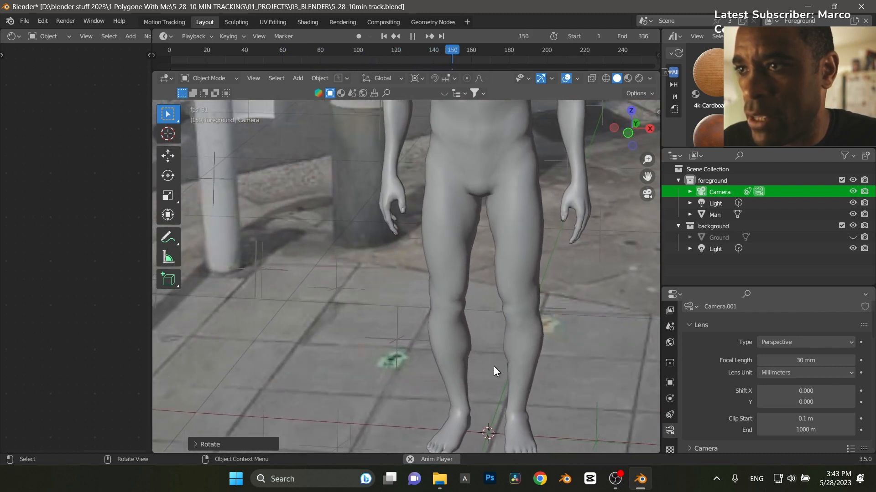
{"action": "left_click", "coordinate": [799, 361]}
{"action": "type", "text": "33"}
{"action": "key", "text": "Return"}
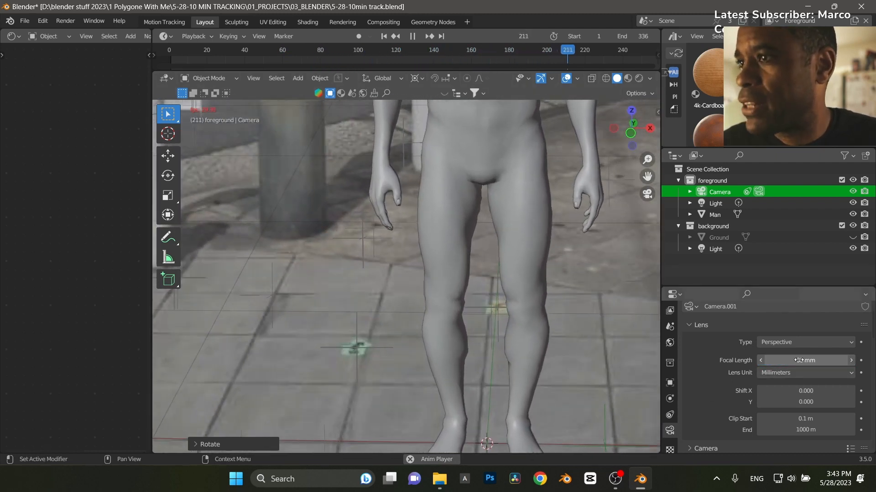
{"action": "key", "text": "Escape"}
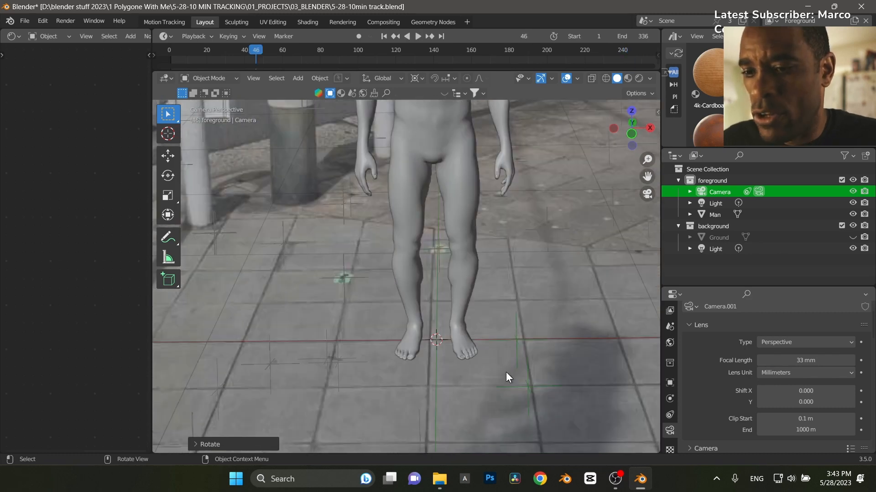
Step: Move the selection about 0.018 m along global X and play back to check footing
{"action": "key", "text": "g"}
{"action": "key", "text": "x"}
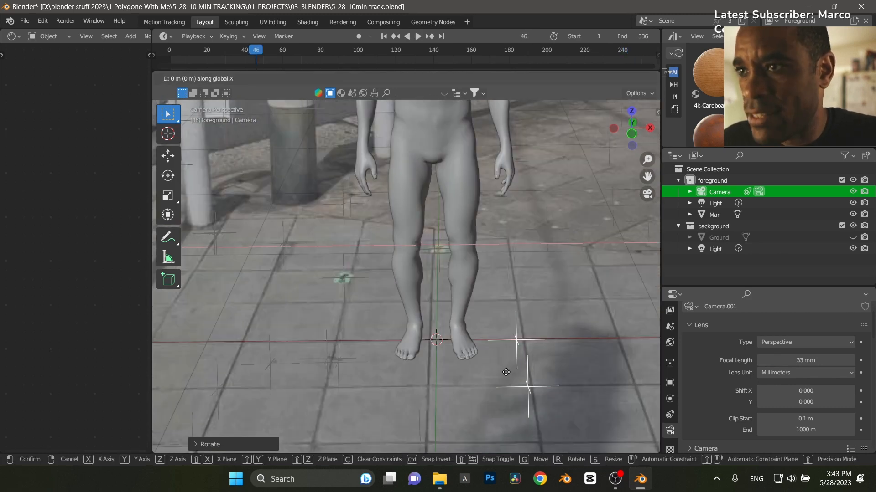
{"action": "left_click", "coordinate": [530, 379]}
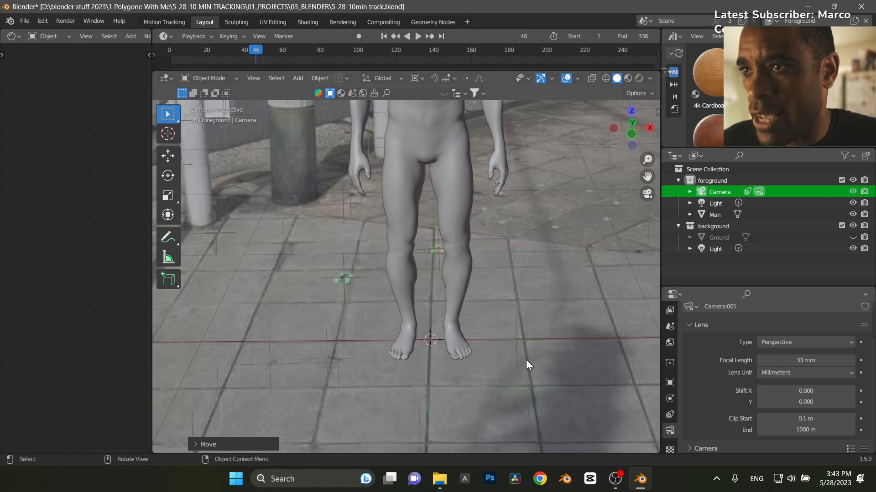
{"action": "key", "text": "space"}
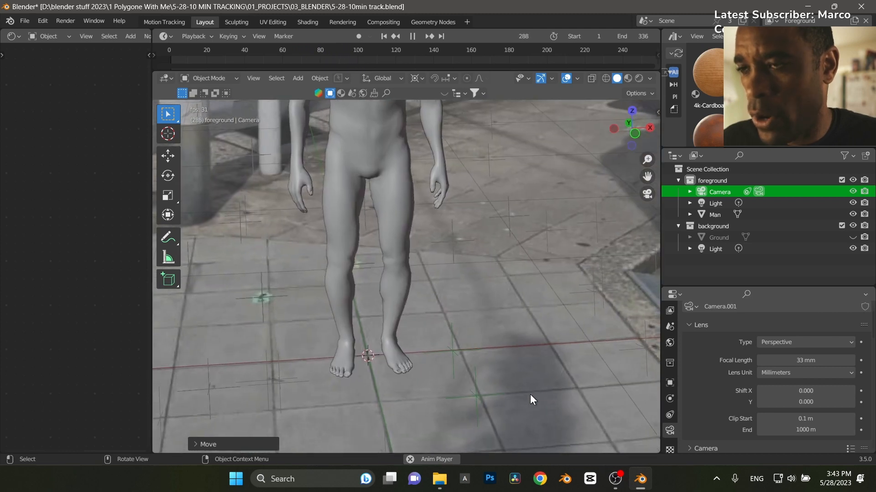
{"action": "key", "text": "space"}
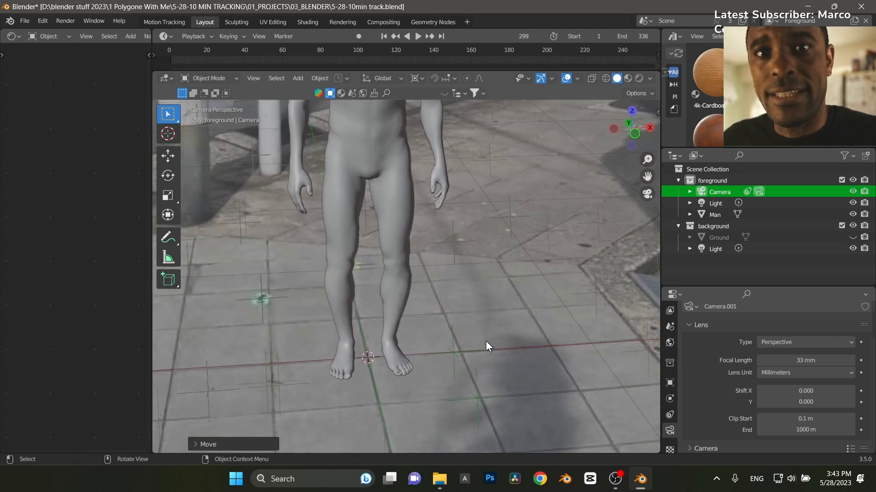
{"action": "scroll", "coordinate": [486, 347], "scroll_direction": "down", "scroll_amount": 5}
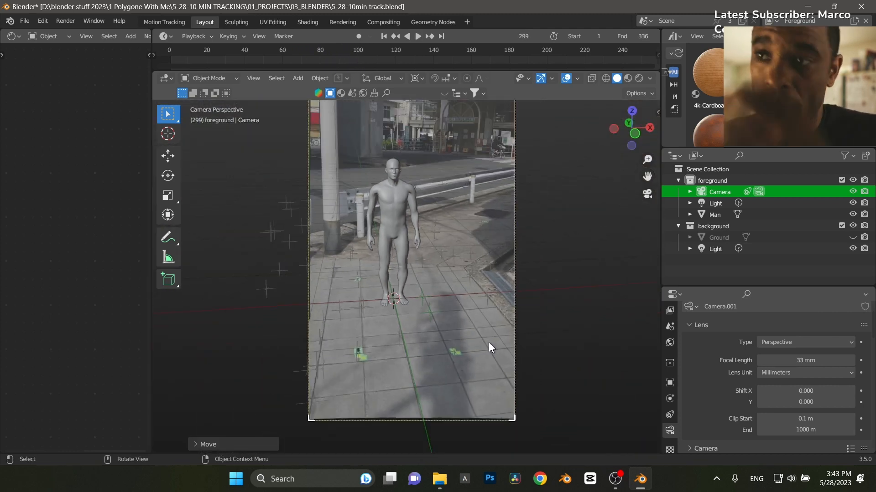
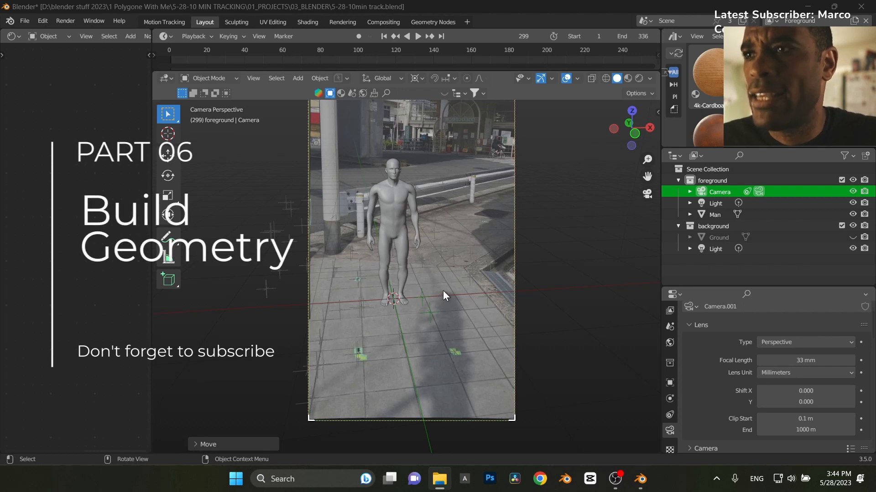
Step: Switch to the Motion Tracking workspace to see the street clip's trackers and 0.31 px solve
{"action": "scroll", "coordinate": [369, 251], "scroll_direction": "up", "scroll_amount": 1}
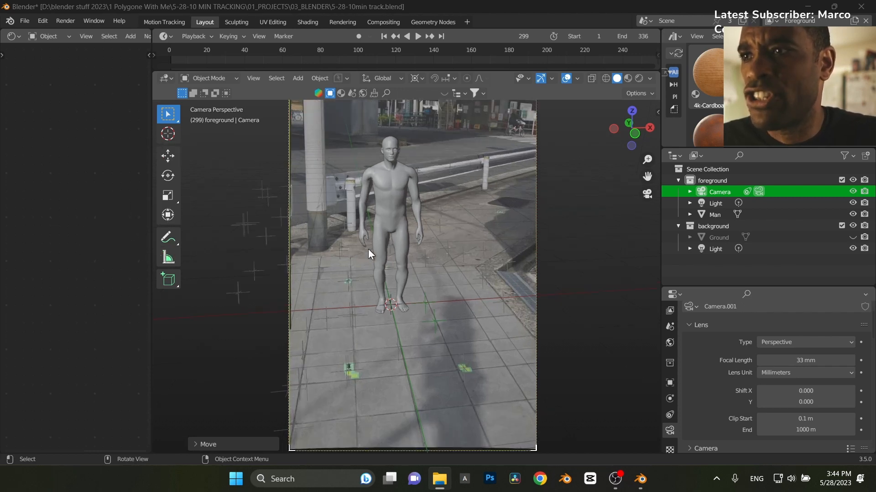
{"action": "scroll", "coordinate": [395, 261], "scroll_direction": "up", "scroll_amount": 1}
{"action": "scroll", "coordinate": [390, 193], "scroll_direction": "down", "scroll_amount": 2}
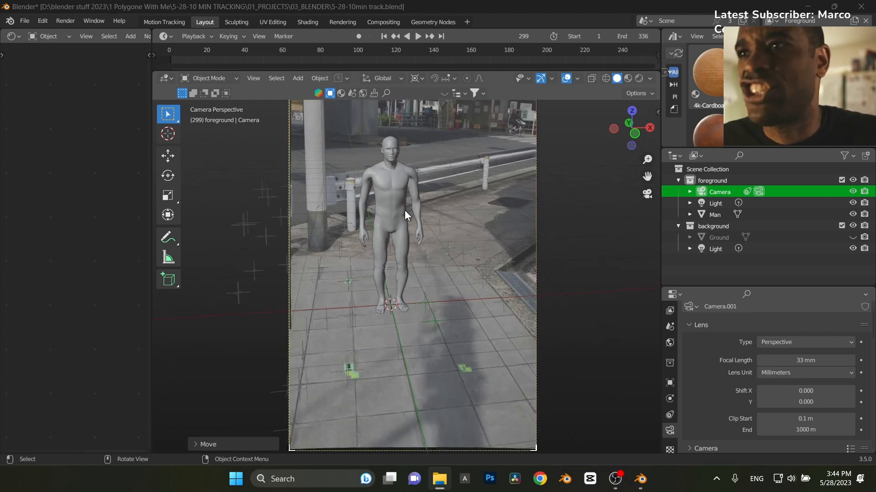
{"action": "left_click", "coordinate": [157, 23]}
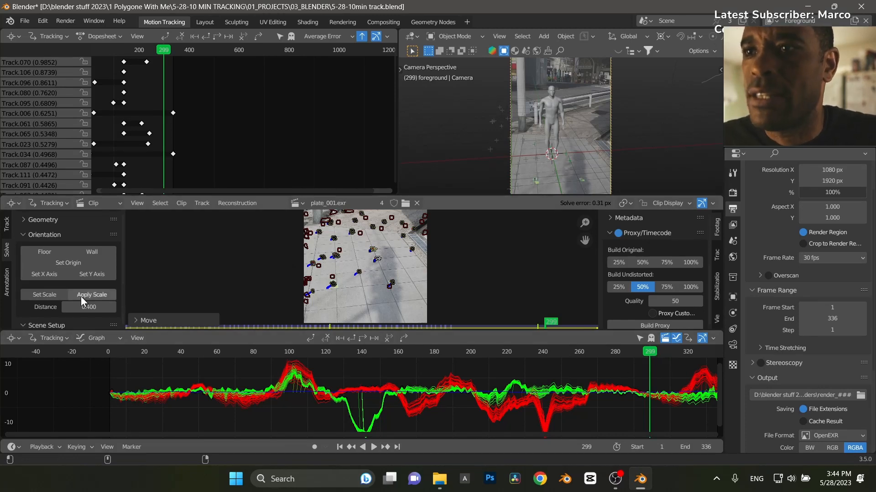
Step: Apply Set Scale with tracker distance 1, then 0.2, and finally 0.3
{"action": "left_click", "coordinate": [94, 308]}
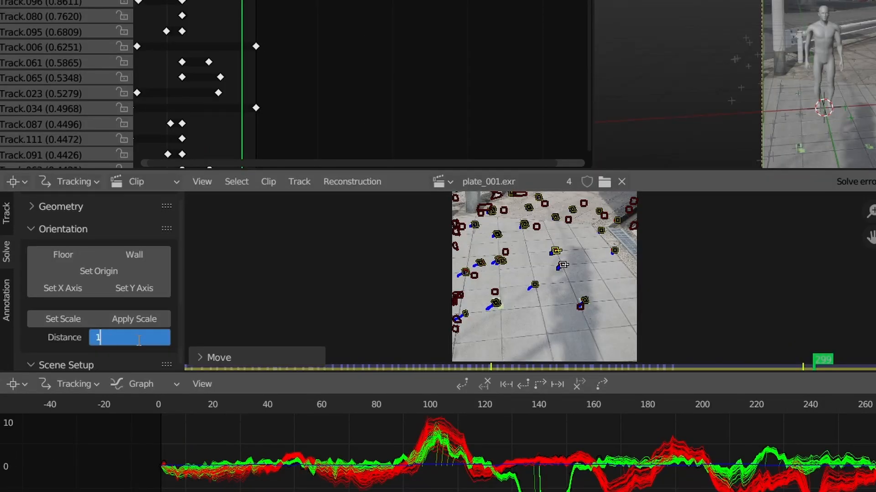
{"action": "key", "text": "Return"}
{"action": "left_click", "coordinate": [76, 322]}
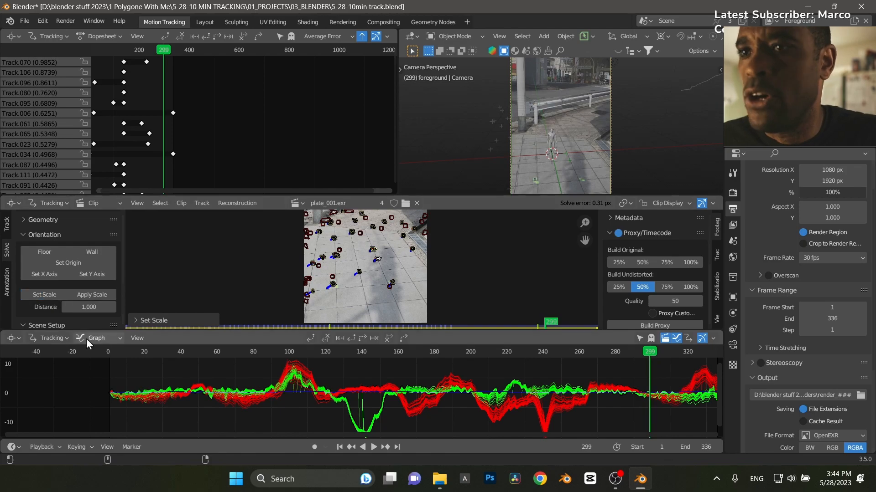
{"action": "left_click", "coordinate": [90, 309]}
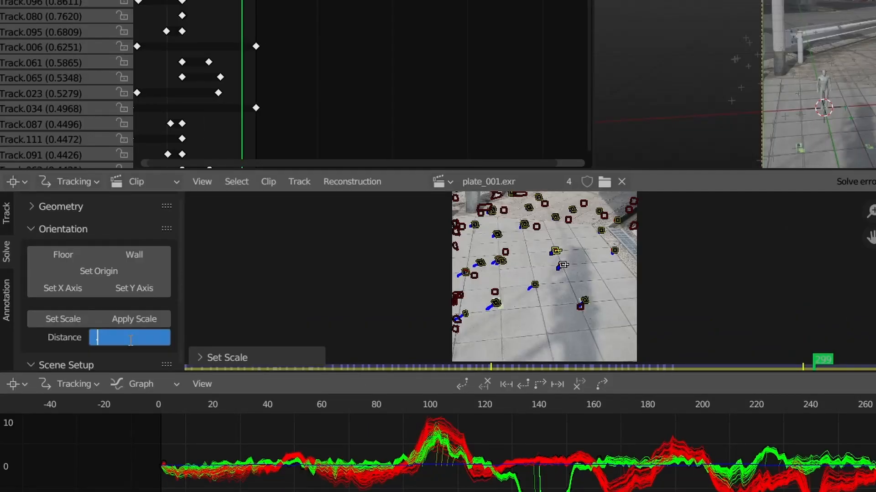
{"action": "type", "text": "0.2"}
{"action": "key", "text": "Return"}
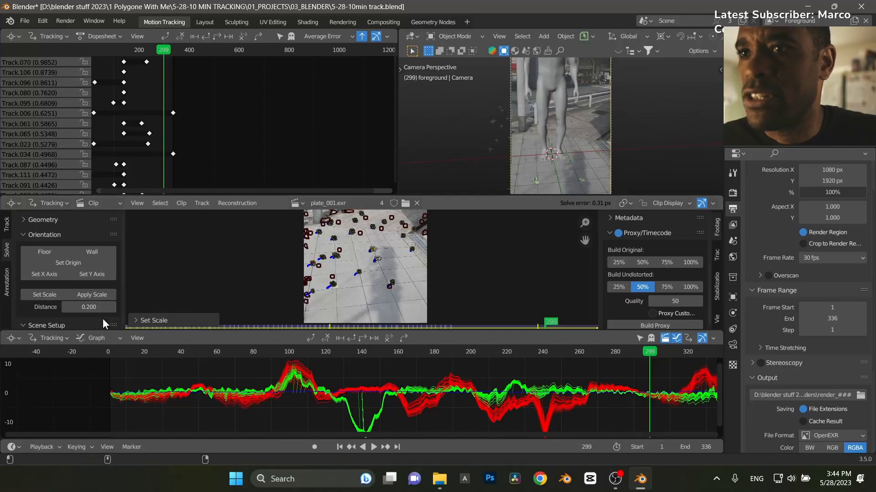
{"action": "left_click", "coordinate": [90, 307]}
{"action": "type", "text": "0.3"}
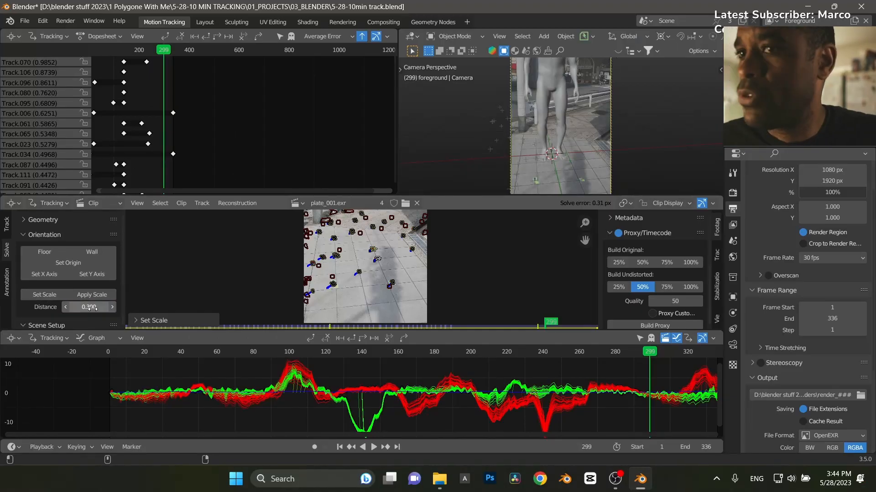
{"action": "key", "text": "Return"}
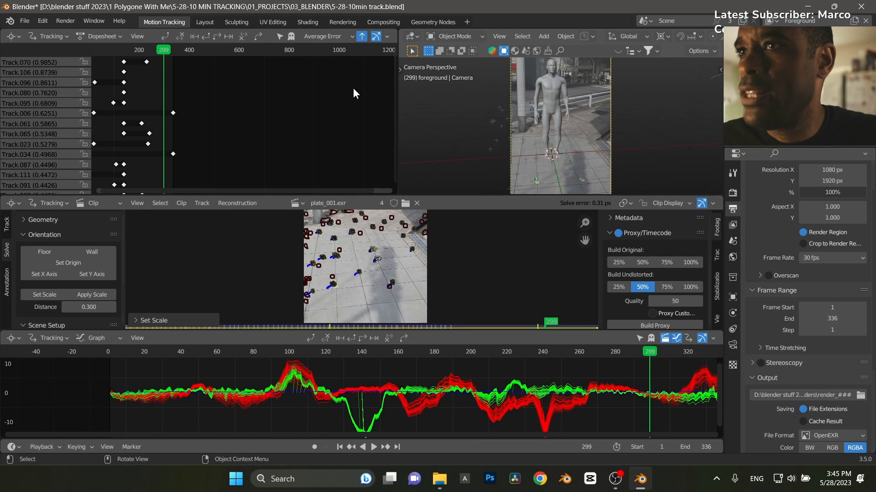
Step: Back in Layout, play the shot, stopping at frame 195, then orbit out of camera view
{"action": "left_click", "coordinate": [209, 22]}
{"action": "key", "text": "space"}
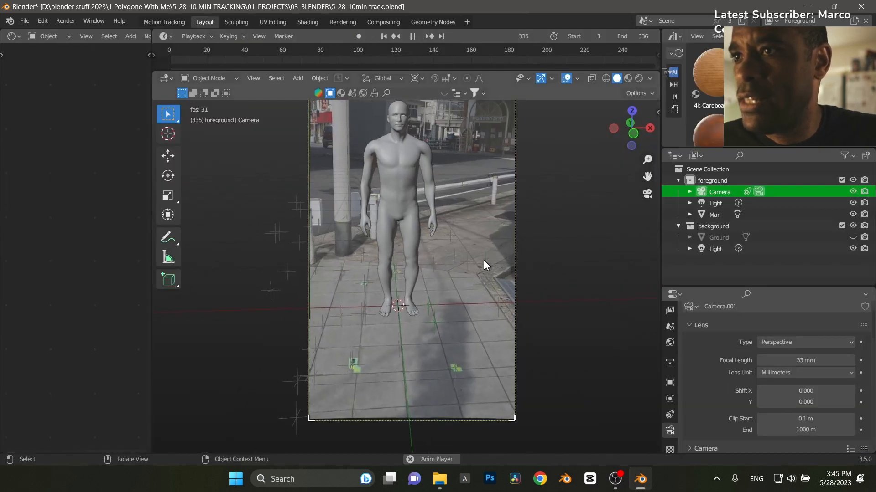
{"action": "scroll", "coordinate": [418, 348], "scroll_direction": "up", "scroll_amount": 5}
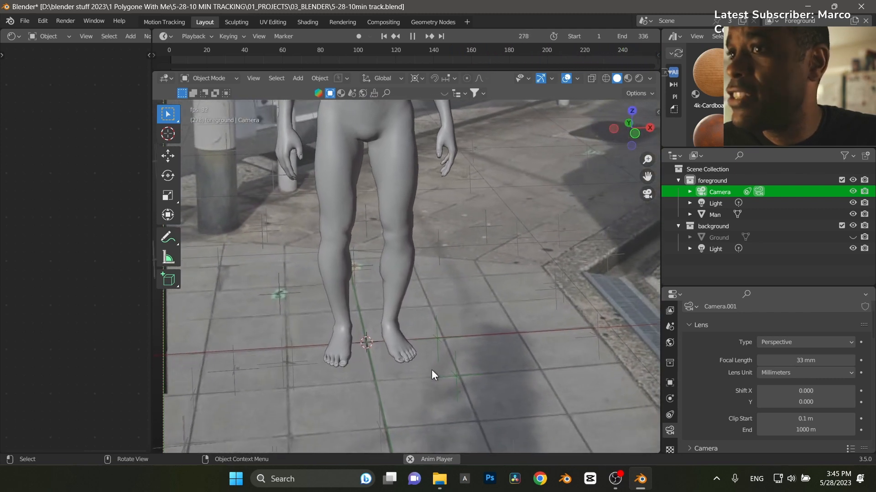
{"action": "scroll", "coordinate": [431, 371], "scroll_direction": "down", "scroll_amount": 3}
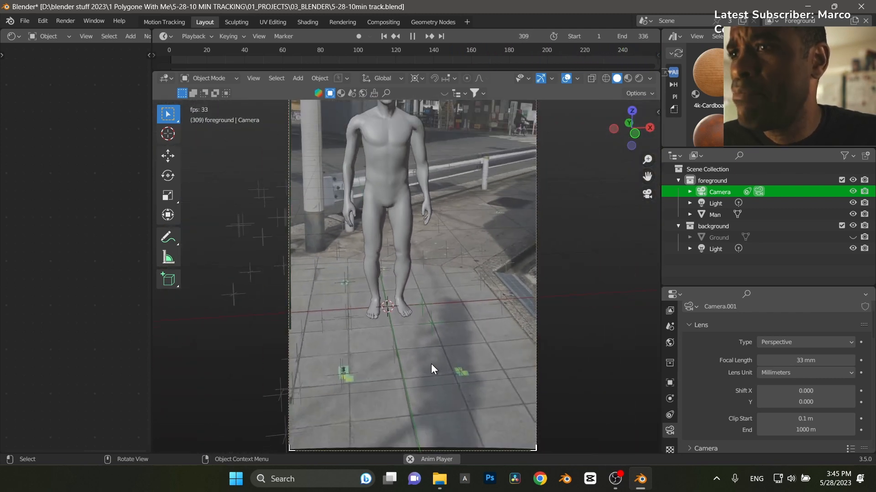
{"action": "scroll", "coordinate": [414, 319], "scroll_direction": "down", "scroll_amount": 4}
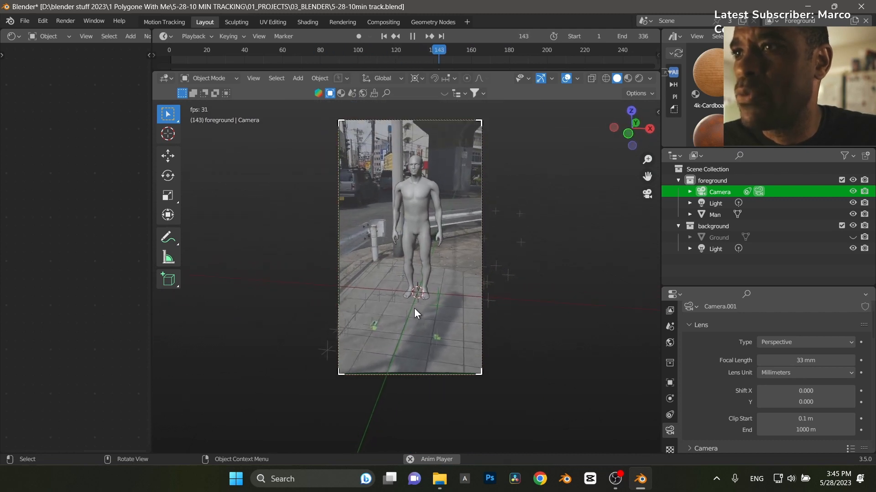
{"action": "key", "text": "space"}
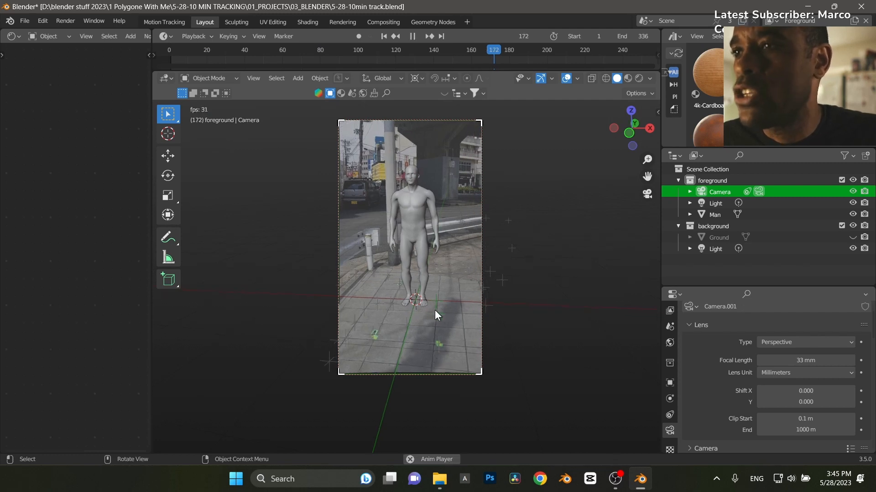
{"action": "scroll", "coordinate": [435, 311], "scroll_direction": "up", "scroll_amount": 2}
{"action": "middle_click_drag", "start_coordinate": [441, 313], "coordinate": [396, 300]}
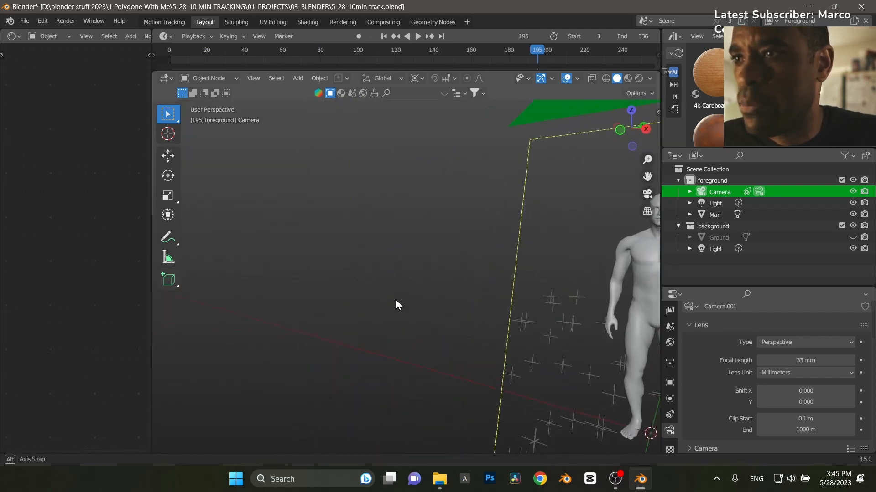
Step: Make the background collection active and unhide the Ground plane
{"action": "scroll", "coordinate": [549, 380], "scroll_direction": "down", "scroll_amount": 5}
{"action": "middle_click_drag", "start_coordinate": [549, 380], "coordinate": [578, 373]}
{"action": "middle_click_drag", "start_coordinate": [458, 351], "coordinate": [442, 445]}
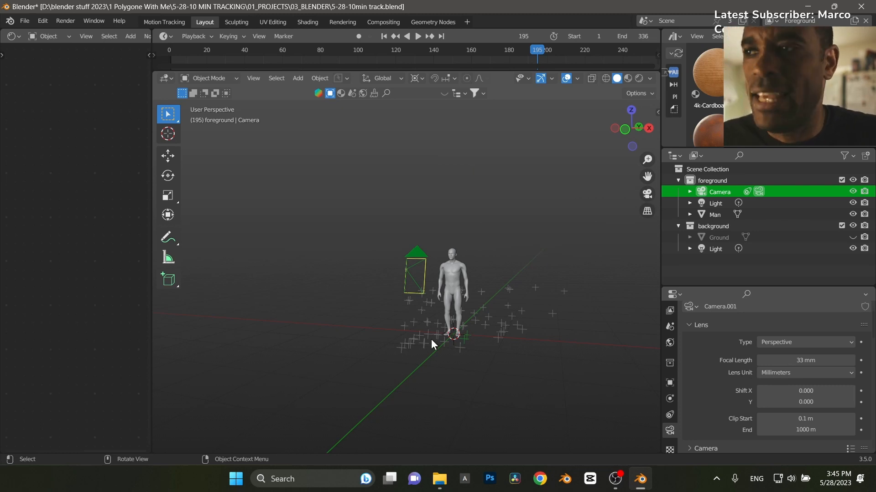
{"action": "left_click", "coordinate": [721, 230]}
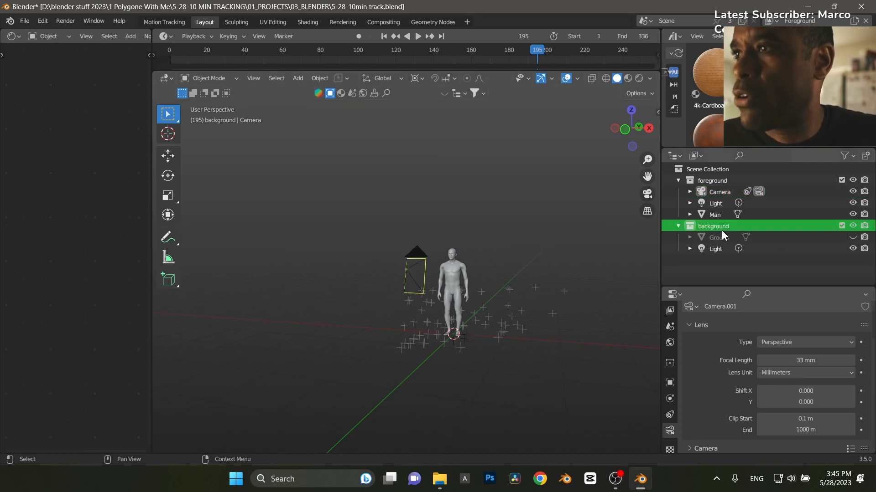
{"action": "left_click", "coordinate": [851, 237]}
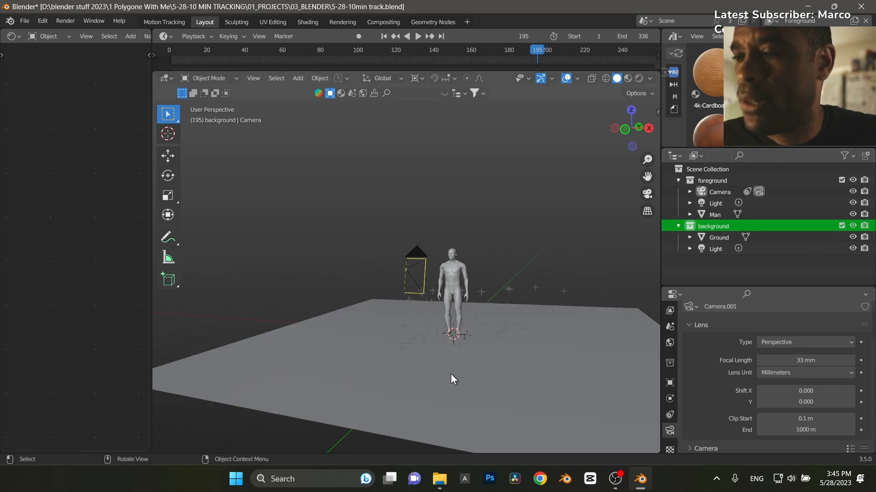
Step: Select the Ground plane and delete it, then orbit around the man and markers
{"action": "key", "text": "space"}
{"action": "middle_click_drag", "start_coordinate": [452, 371], "coordinate": [477, 381]}
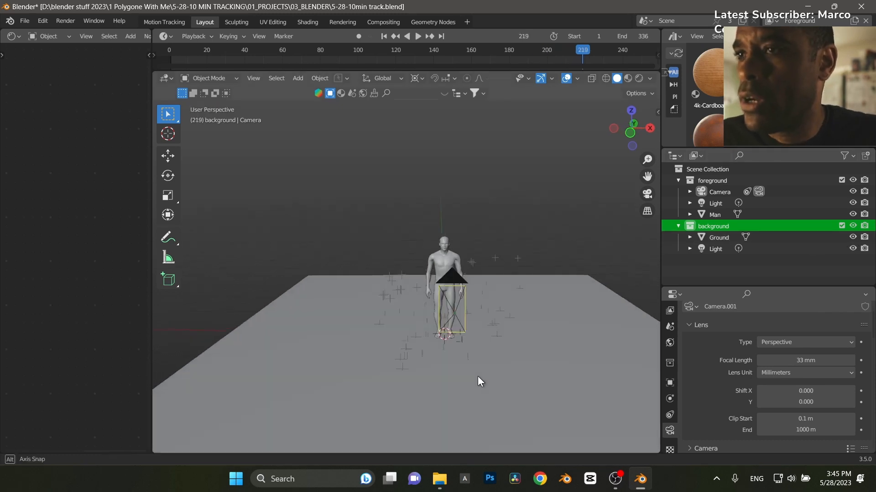
{"action": "left_click", "coordinate": [339, 366]}
{"action": "key", "text": "x"}
{"action": "left_click", "coordinate": [340, 365]}
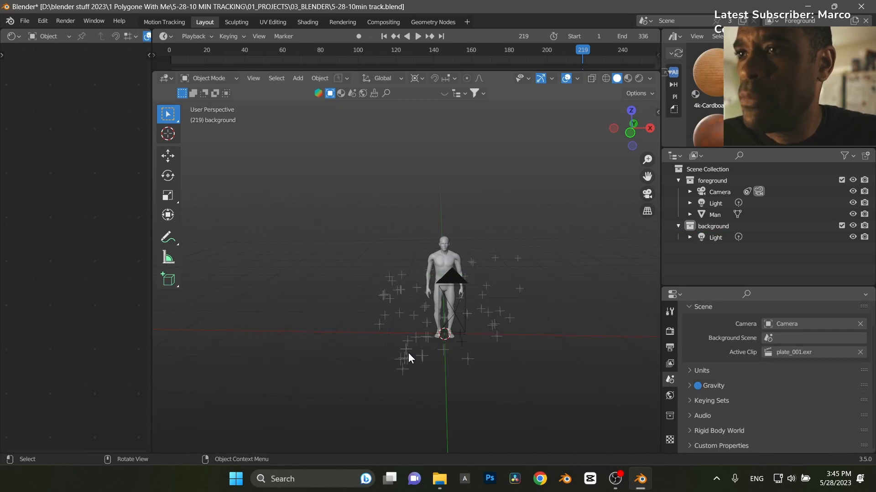
{"action": "scroll", "coordinate": [470, 345], "scroll_direction": "up", "scroll_amount": 3}
{"action": "scroll", "coordinate": [474, 345], "scroll_direction": "down", "scroll_amount": 4}
{"action": "middle_click_drag", "start_coordinate": [513, 354], "coordinate": [432, 337]}
{"action": "middle_click_drag", "start_coordinate": [551, 305], "coordinate": [430, 310]}
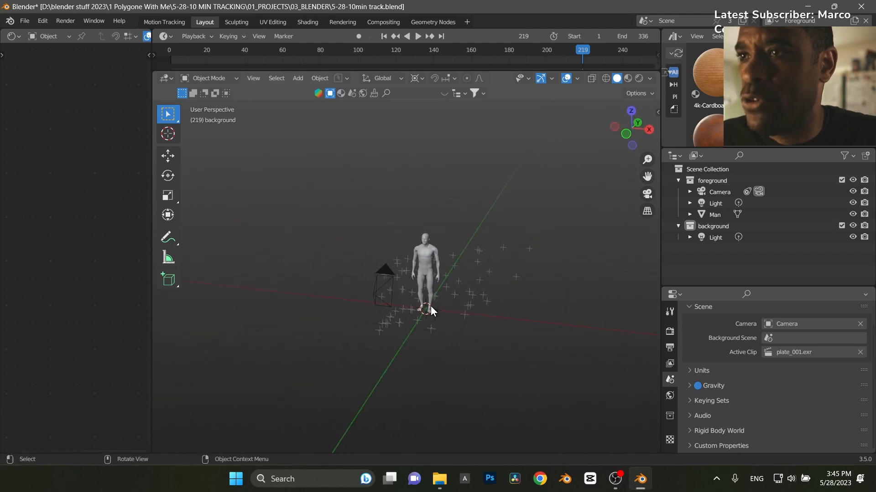
Step: In Motion Tracking, merge areas so the footage and 3D view each fill a half
{"action": "left_click", "coordinate": [165, 23]}
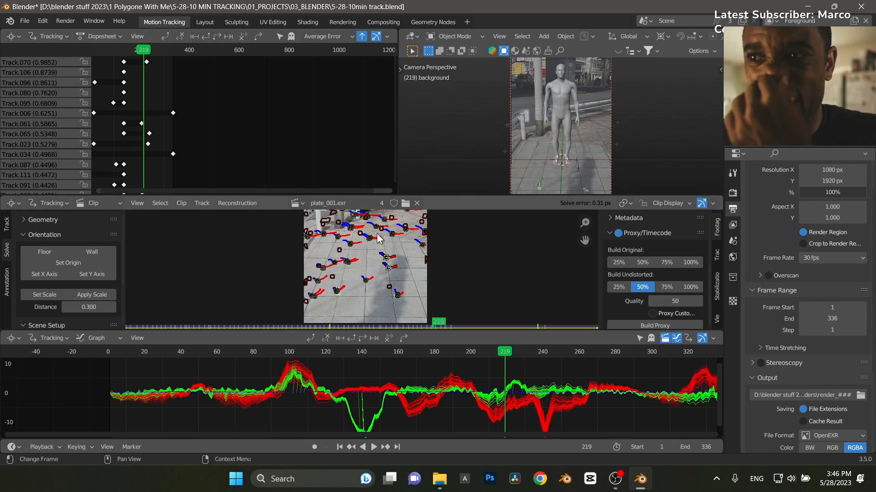
{"action": "scroll", "coordinate": [383, 249], "scroll_direction": "down", "scroll_amount": 1}
{"action": "left_click_drag", "start_coordinate": [506, 333], "coordinate": [545, 351]}
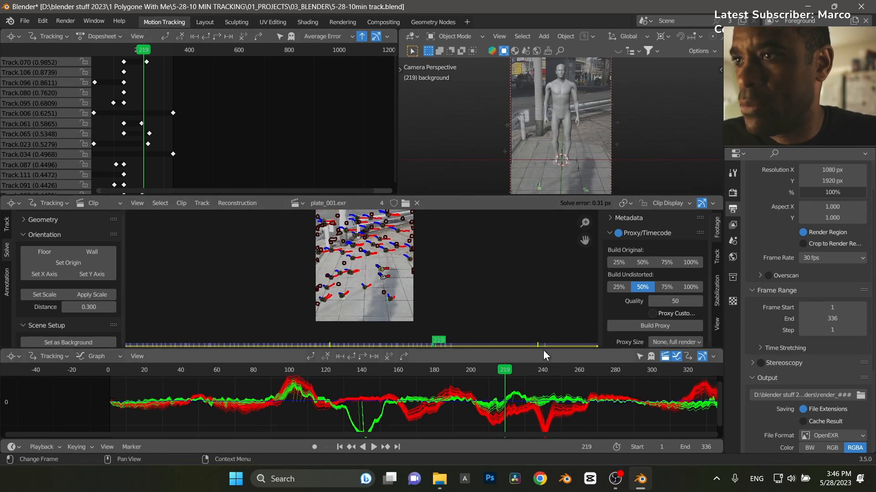
{"action": "right_click", "coordinate": [545, 354]}
{"action": "left_click", "coordinate": [530, 377]}
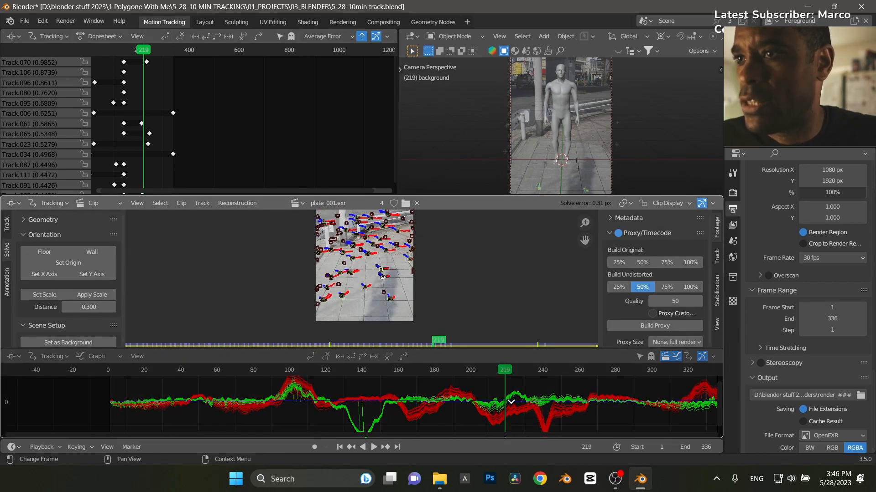
{"action": "left_click", "coordinate": [510, 404]}
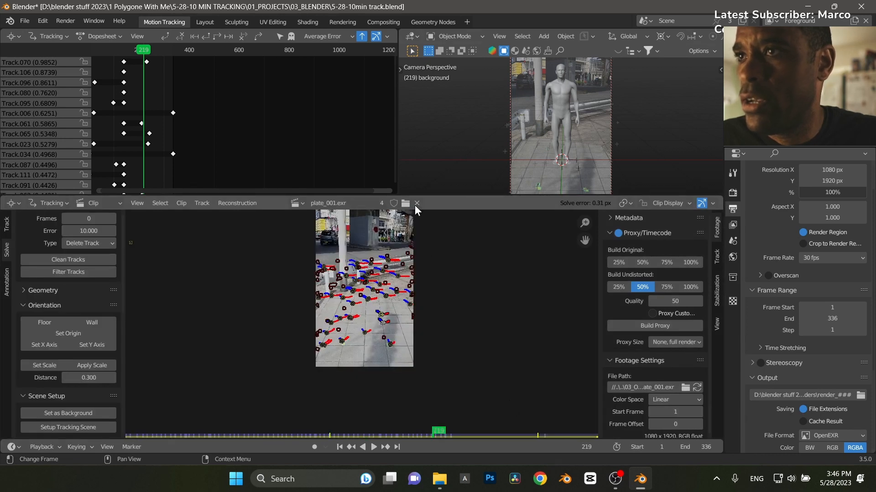
{"action": "right_click", "coordinate": [398, 142]}
{"action": "left_click", "coordinate": [401, 143]}
{"action": "left_click", "coordinate": [368, 143]}
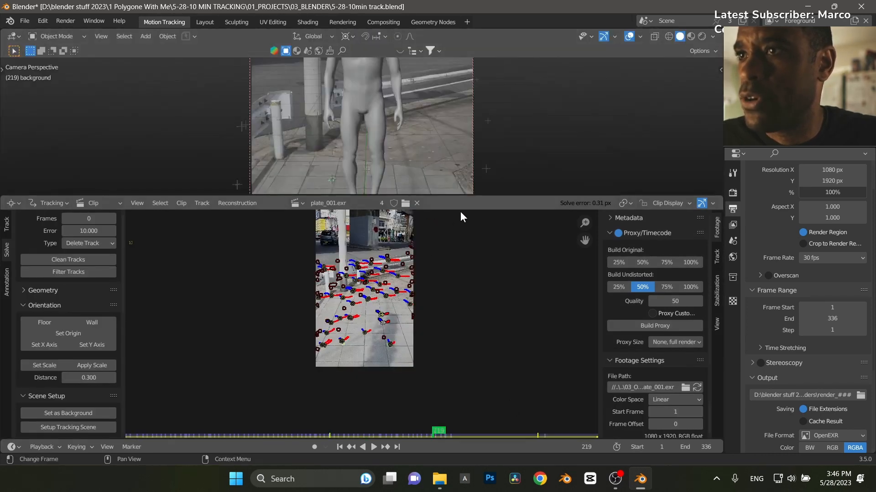
{"action": "scroll", "coordinate": [465, 324], "scroll_direction": "up", "scroll_amount": 5}
{"action": "scroll", "coordinate": [464, 324], "scroll_direction": "down", "scroll_amount": 3}
{"action": "scroll", "coordinate": [462, 322], "scroll_direction": "up", "scroll_amount": 1}
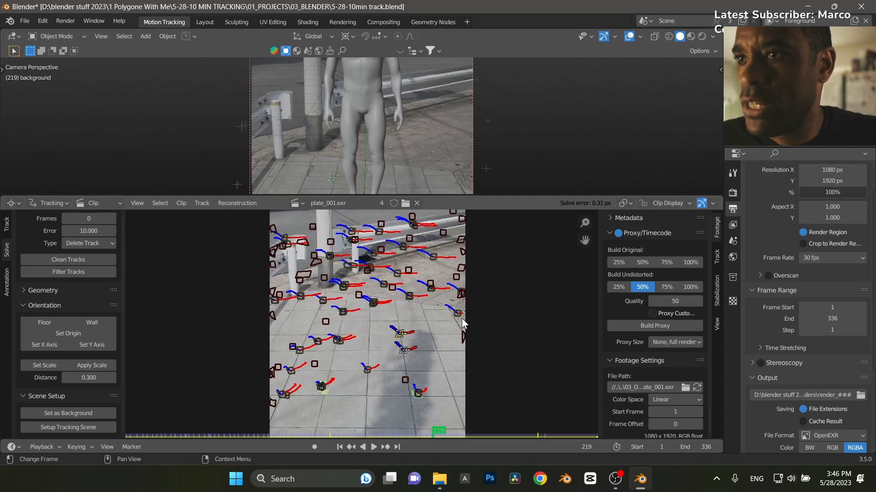
Step: Select six ground trackers and convert them to a Tracks mesh via Geometry, back in Layout
{"action": "left_click", "coordinate": [411, 398]}
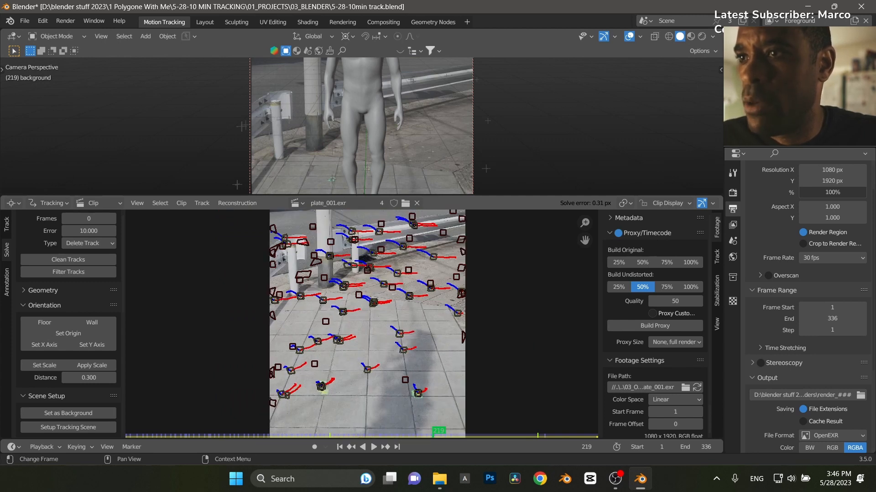
{"action": "left_click", "coordinate": [286, 398], "text": "shift"}
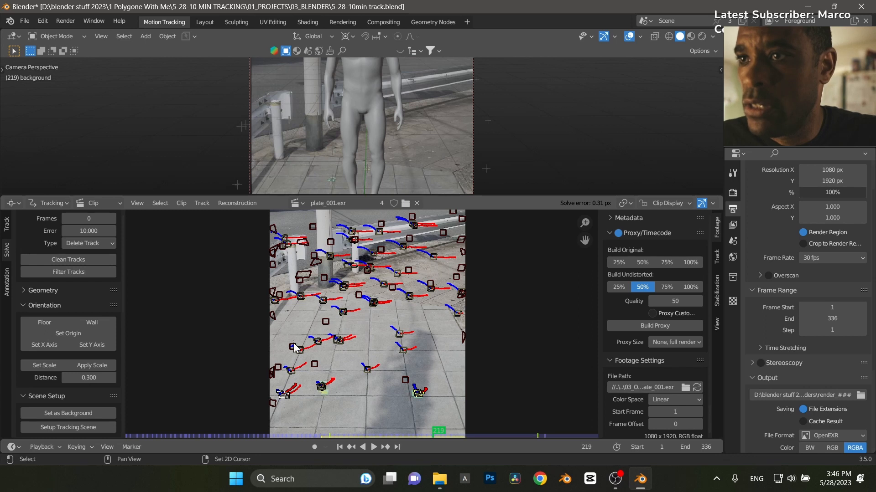
{"action": "left_click", "coordinate": [301, 299], "text": "shift"}
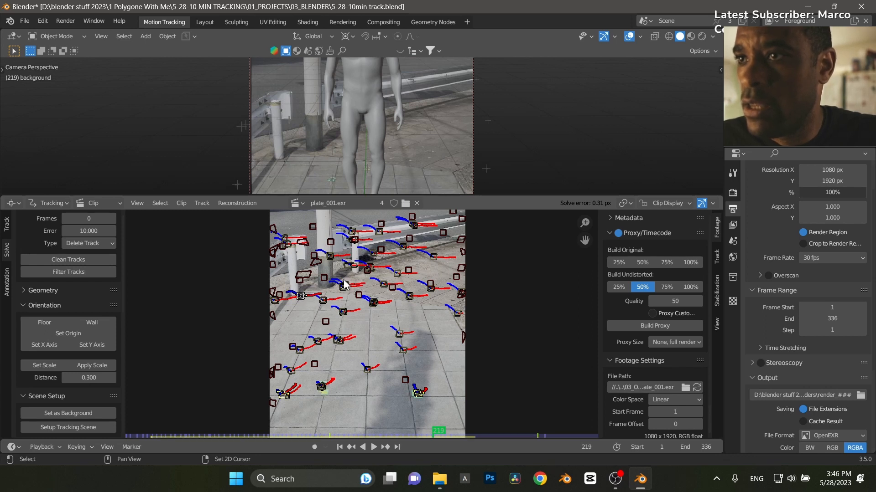
{"action": "left_click", "coordinate": [401, 249], "text": "shift"}
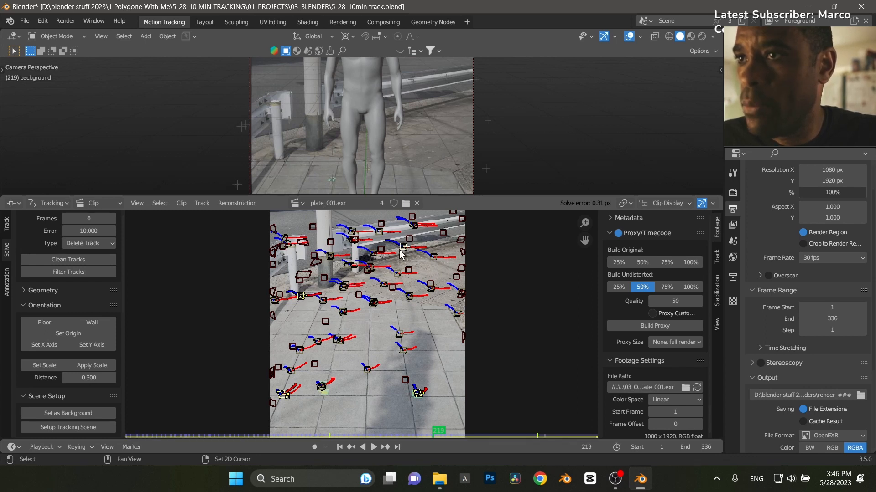
{"action": "left_click", "coordinate": [434, 258], "text": "shift"}
{"action": "left_click", "coordinate": [458, 314], "text": "shift"}
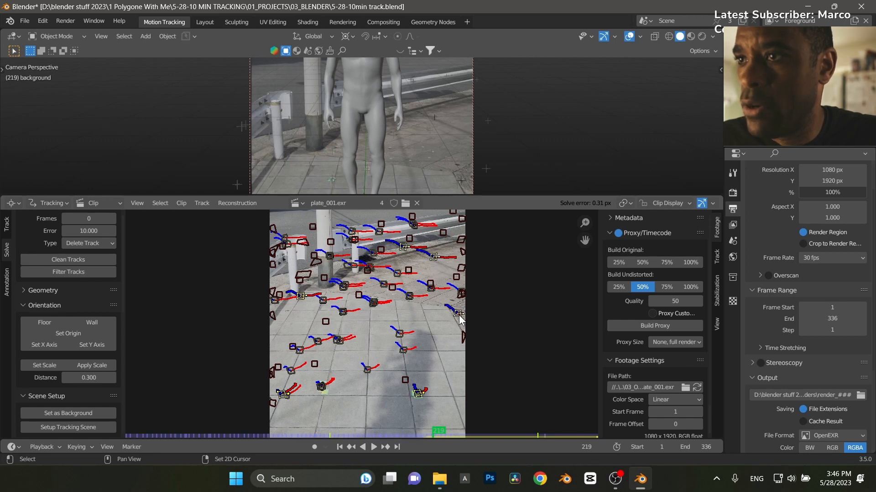
{"action": "scroll", "coordinate": [447, 364], "scroll_direction": "up", "scroll_amount": 1}
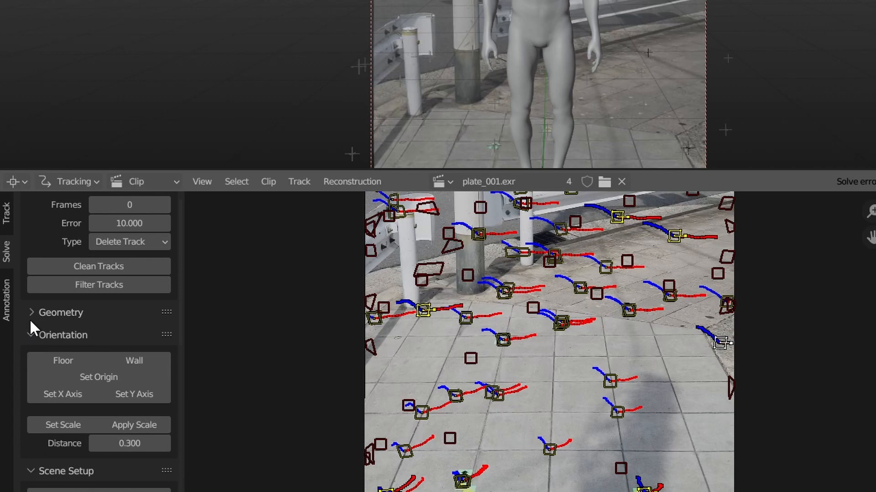
{"action": "left_click", "coordinate": [22, 291]}
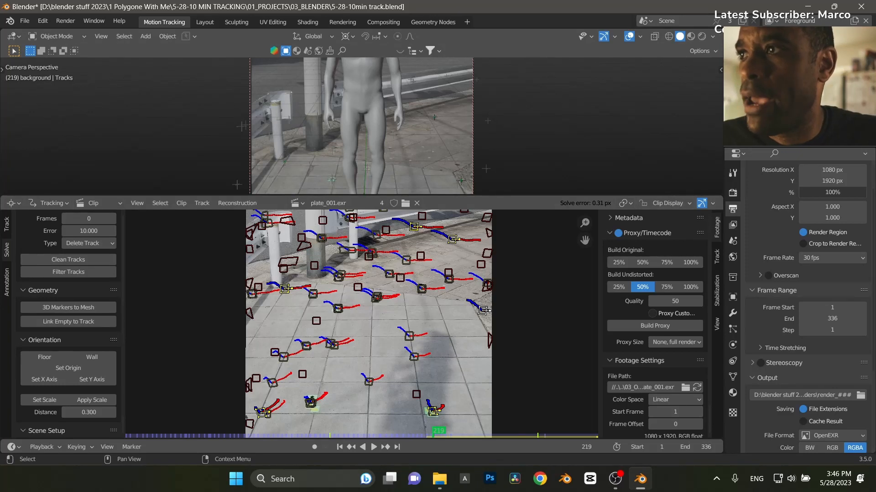
{"action": "left_click", "coordinate": [205, 21]}
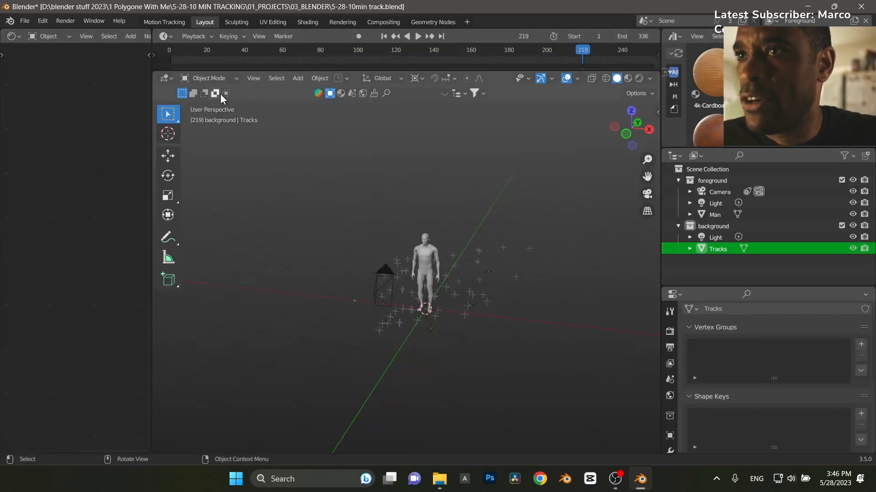
Step: In vertex Edit Mode, fill a face across the Tracks points under the man
{"action": "key", "text": "Tab"}
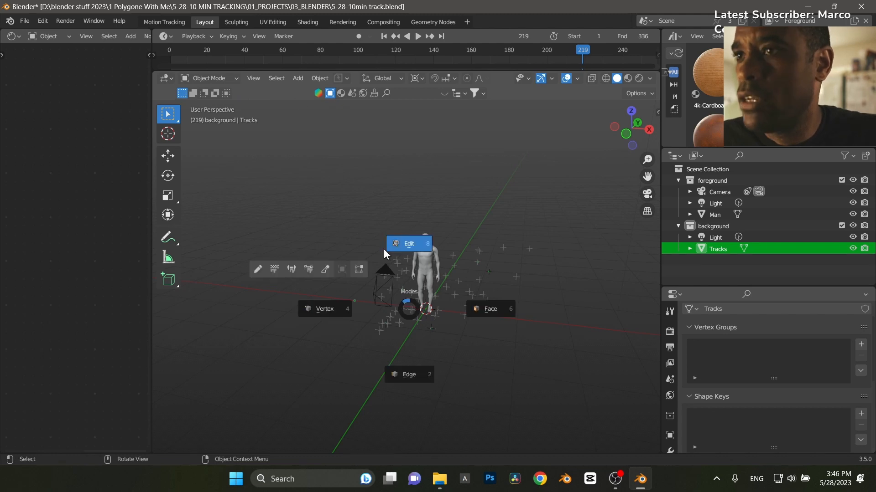
{"action": "left_click", "coordinate": [404, 244]}
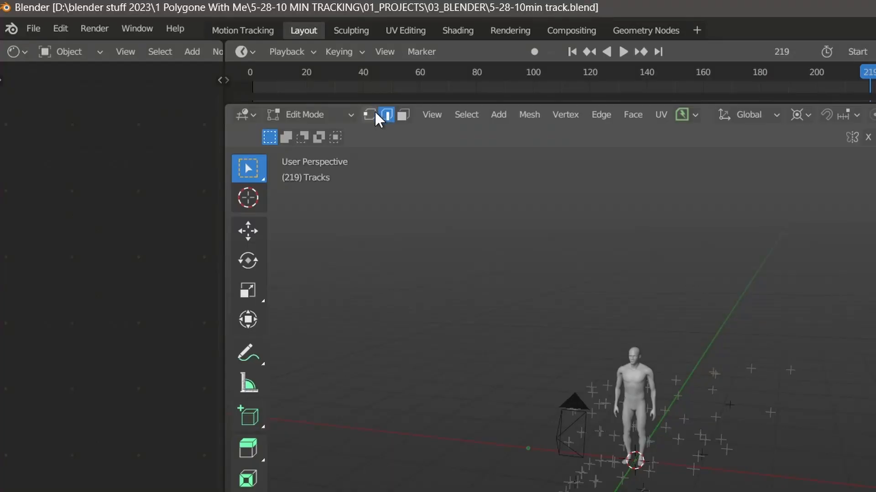
{"action": "left_click", "coordinate": [371, 113]}
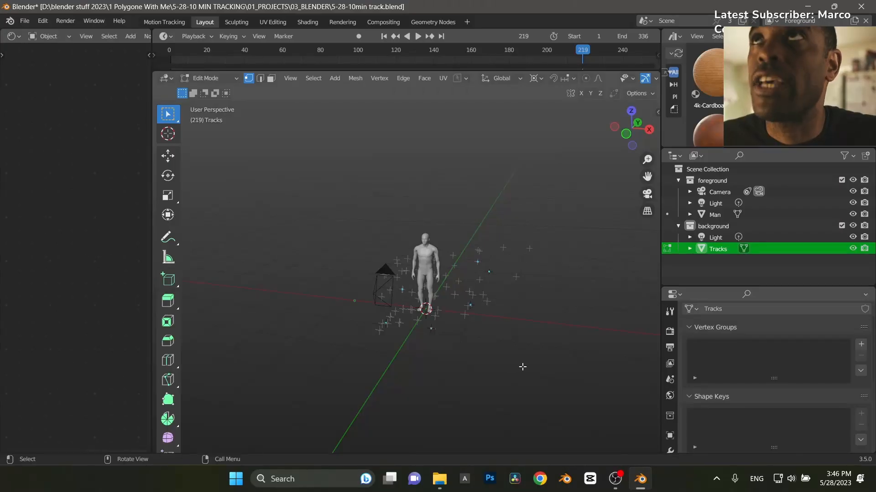
{"action": "scroll", "coordinate": [523, 366], "scroll_direction": "up", "scroll_amount": 5}
{"action": "mouse_move", "coordinate": [524, 367]}
{"action": "middle_mouse_down"}
{"action": "mouse_move", "coordinate": [547, 391]}
{"action": "mouse_move", "coordinate": [502, 393]}
{"action": "mouse_move", "coordinate": [521, 395]}
{"action": "mouse_move", "coordinate": [514, 371]}
{"action": "middle_mouse_up"}
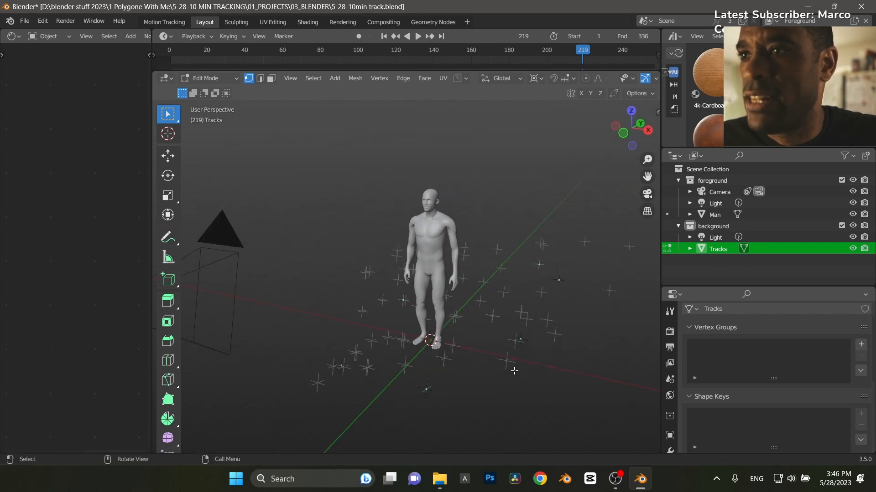
{"action": "key", "text": "f"}
{"action": "middle_click_drag", "start_coordinate": [513, 371], "coordinate": [462, 362]}
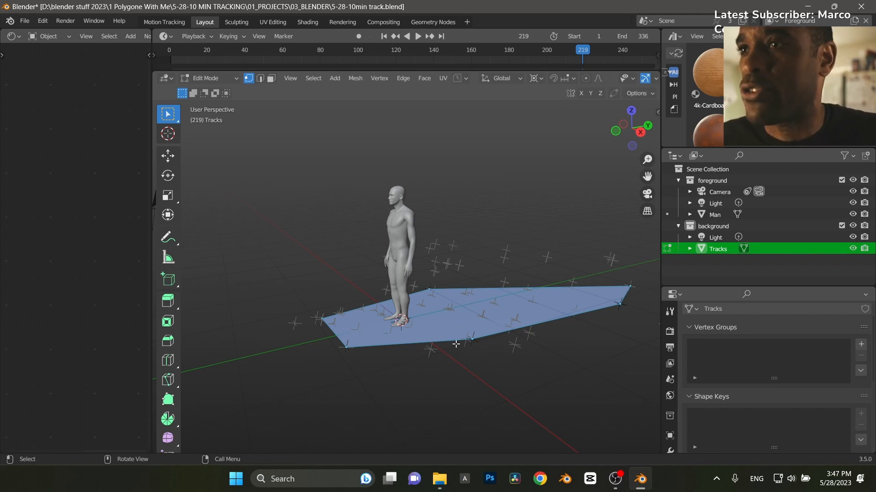
Step: Return to Object Mode and play the shot through the camera view to check the face
{"action": "key", "text": "Tab"}
{"action": "middle_click_drag", "start_coordinate": [456, 344], "coordinate": [484, 333]}
{"action": "key", "text": "space"}
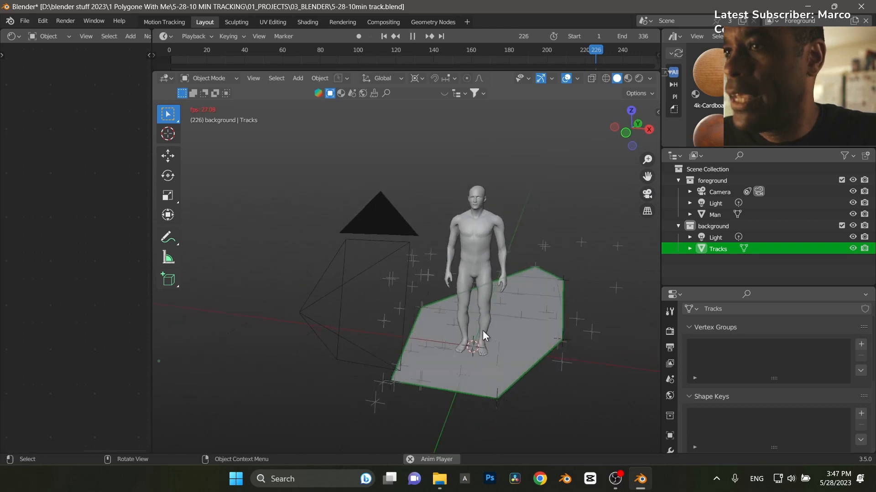
{"action": "key", "text": "KP_0"}
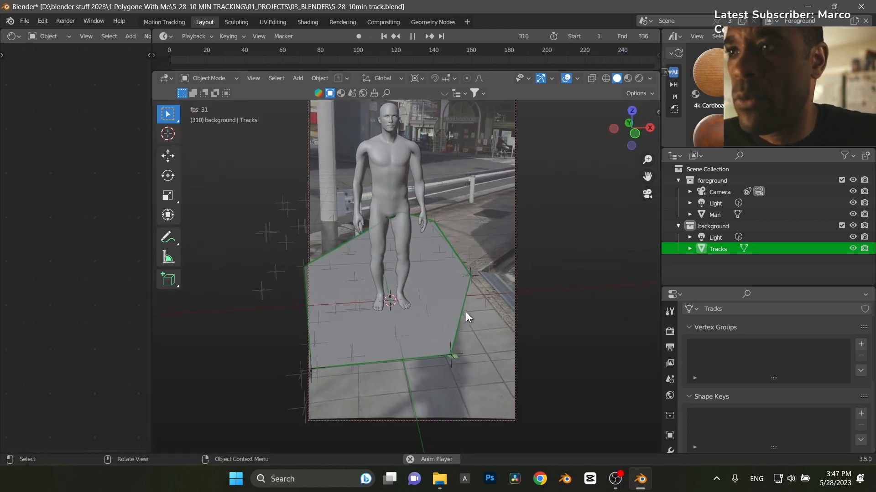
{"action": "key", "text": "space"}
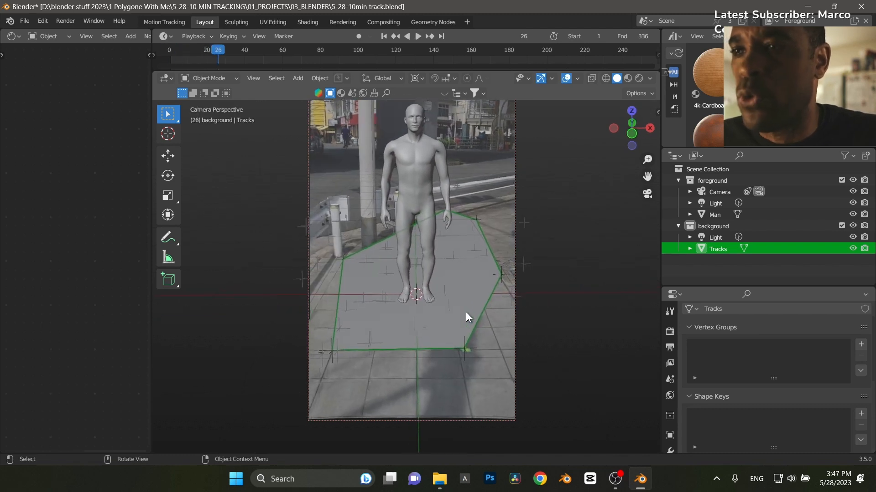
{"action": "key", "text": "ctrl+Tab"}
Step: In edge mode, rotate the plane's left edge around Z and slide it outward along X
{"action": "left_click", "coordinate": [463, 245]}
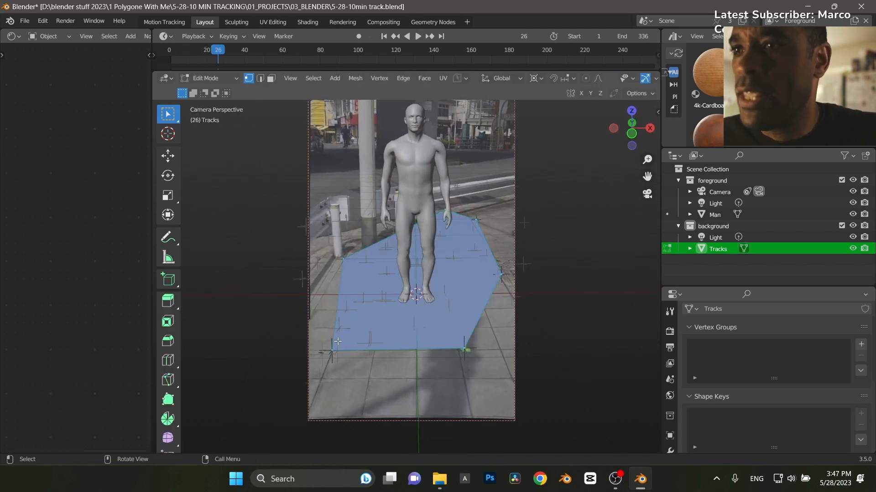
{"action": "left_click", "coordinate": [333, 310]}
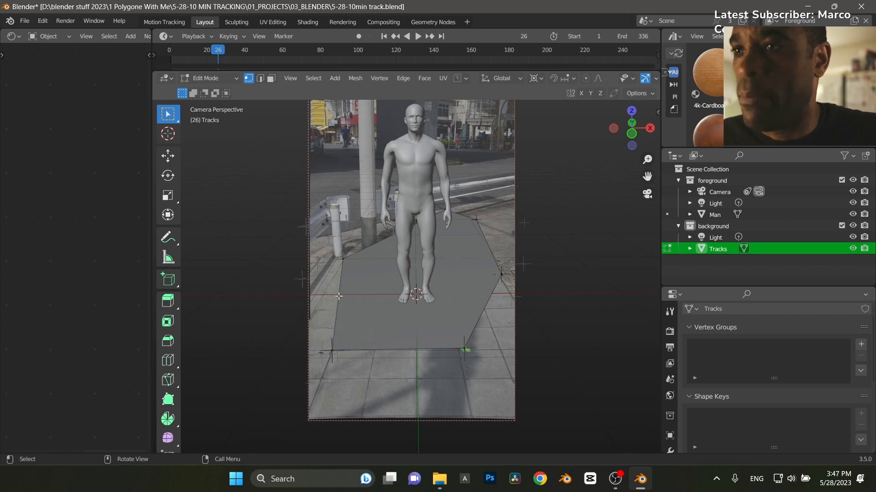
{"action": "left_click", "coordinate": [260, 78]}
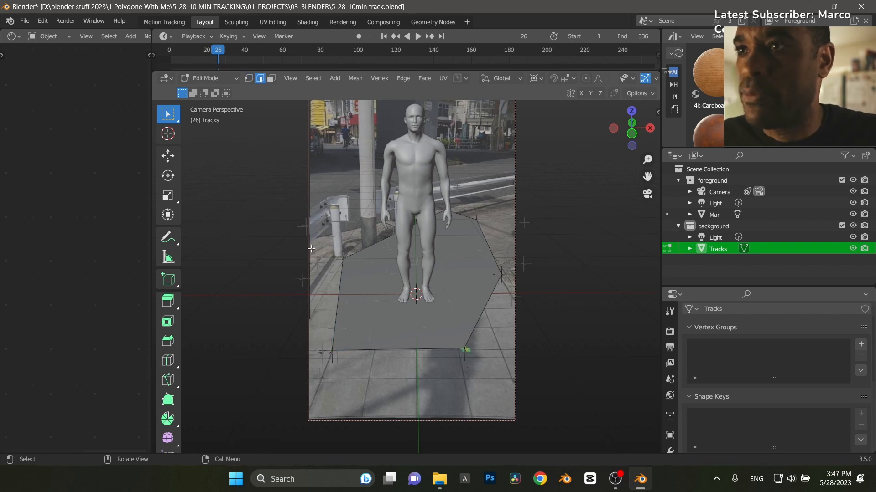
{"action": "left_click", "coordinate": [341, 303]}
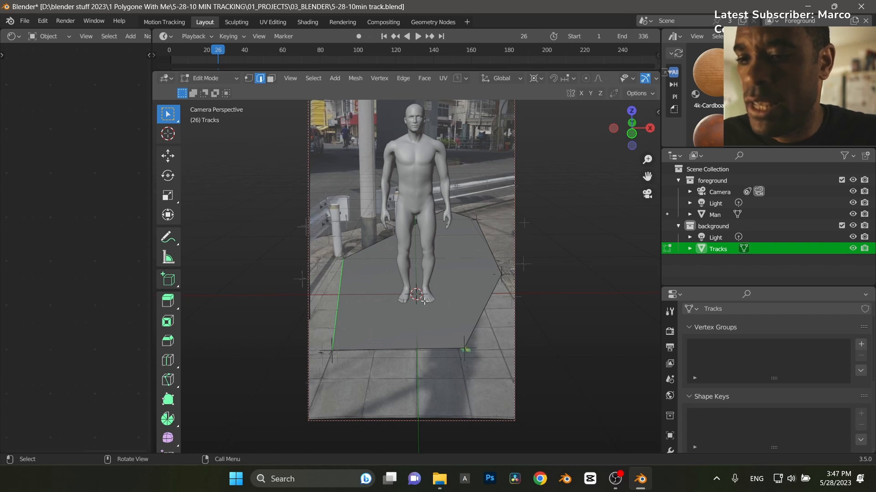
{"action": "key", "text": "r"}
{"action": "key", "text": "Escape"}
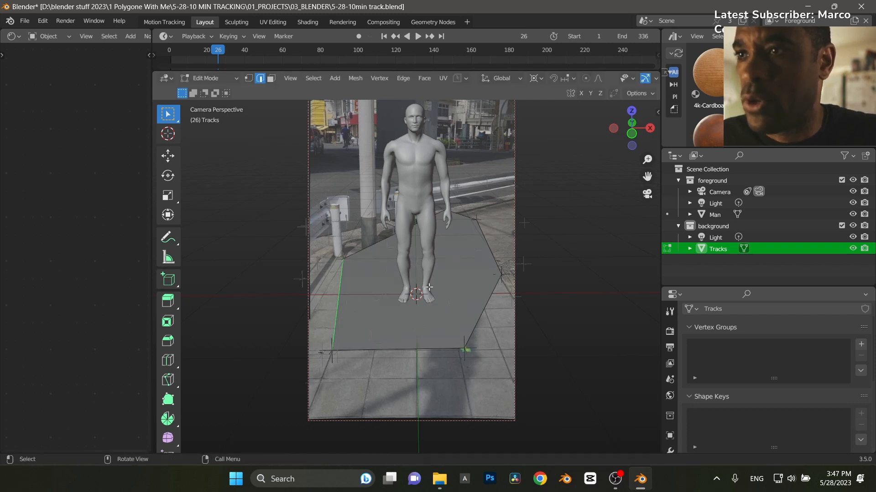
{"action": "key", "text": "r"}
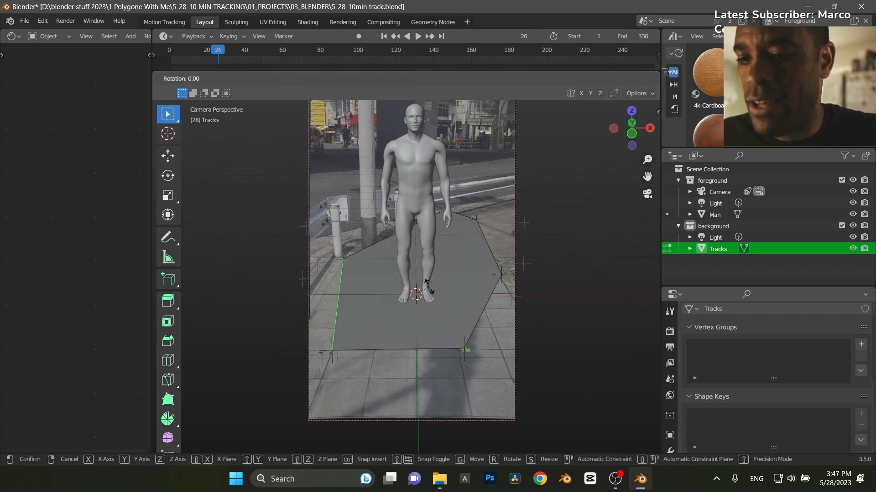
{"action": "key", "text": "z"}
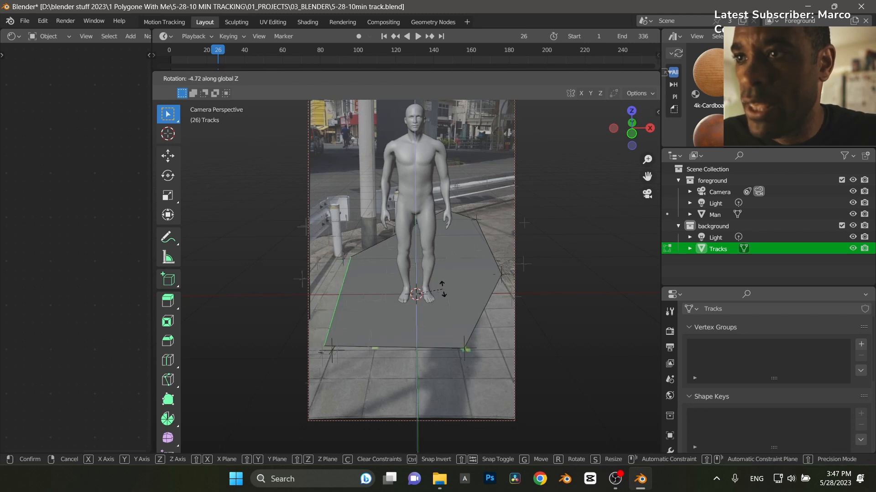
{"action": "left_click", "coordinate": [392, 338]}
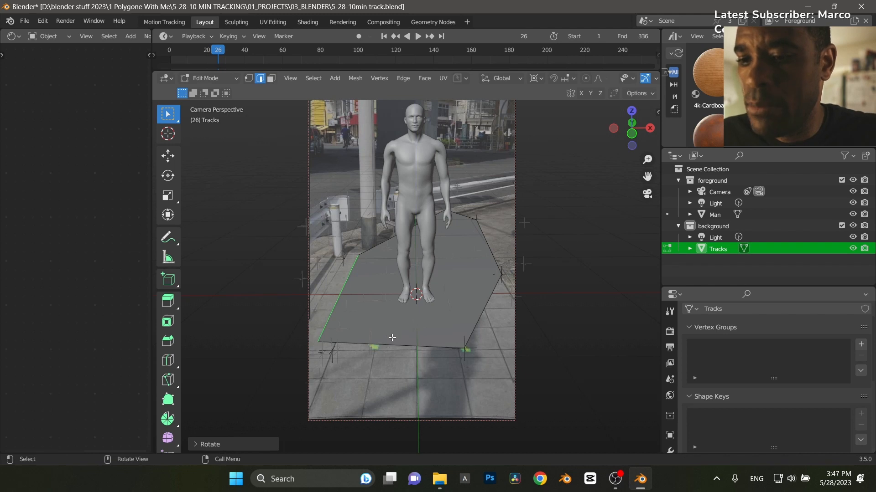
{"action": "key", "text": "g"}
{"action": "key", "text": "x"}
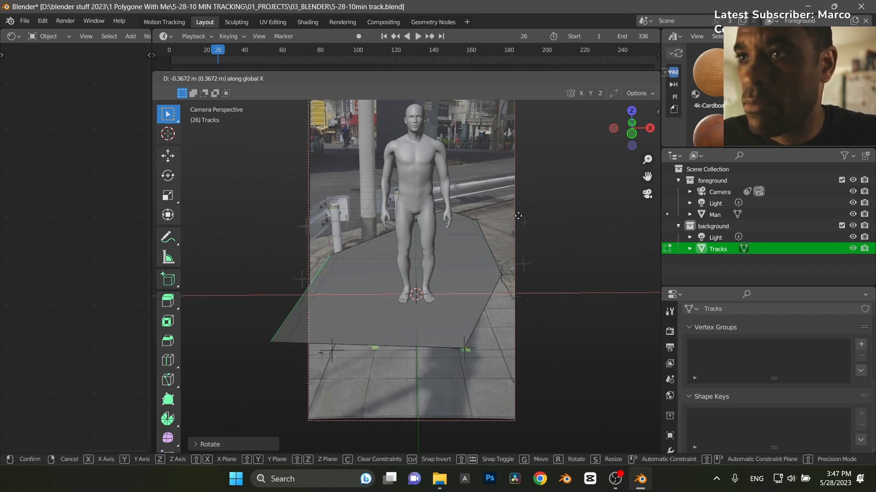
{"action": "left_click", "coordinate": [556, 249]}
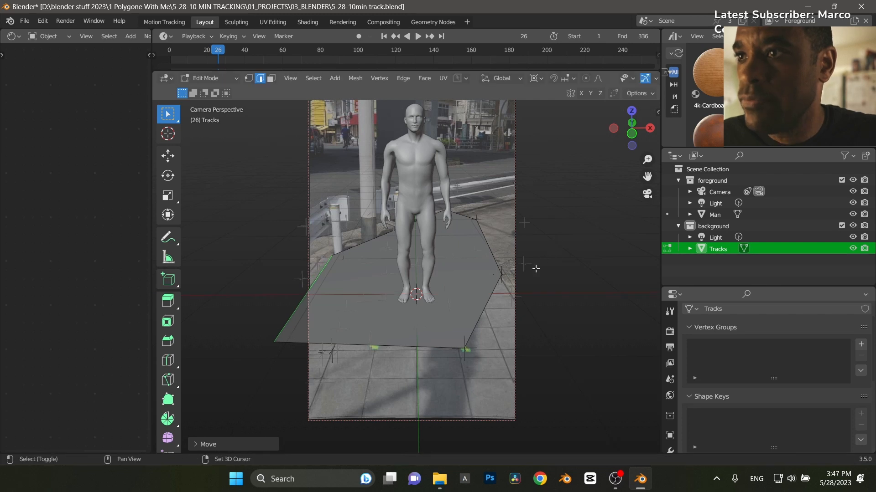
Step: Rotate the plane's bottom edge around Z to line up with the pavement
{"action": "left_click", "coordinate": [374, 347]}
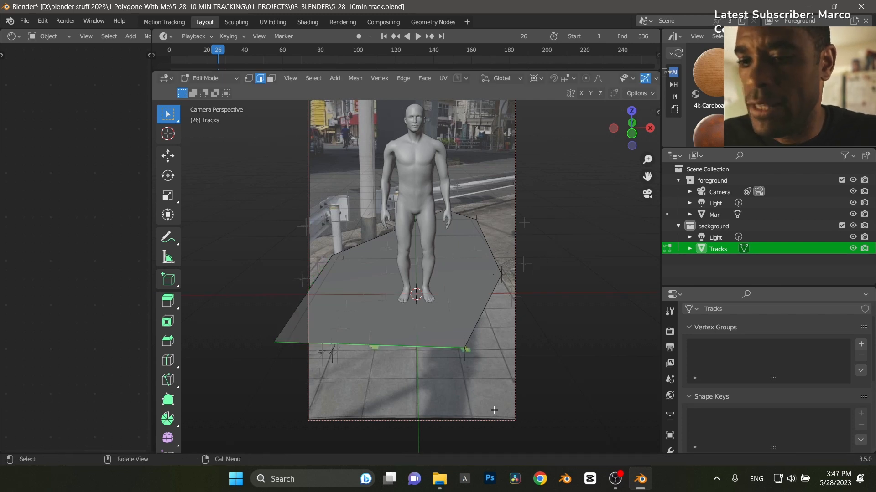
{"action": "key", "text": "r"}
{"action": "key", "text": "z"}
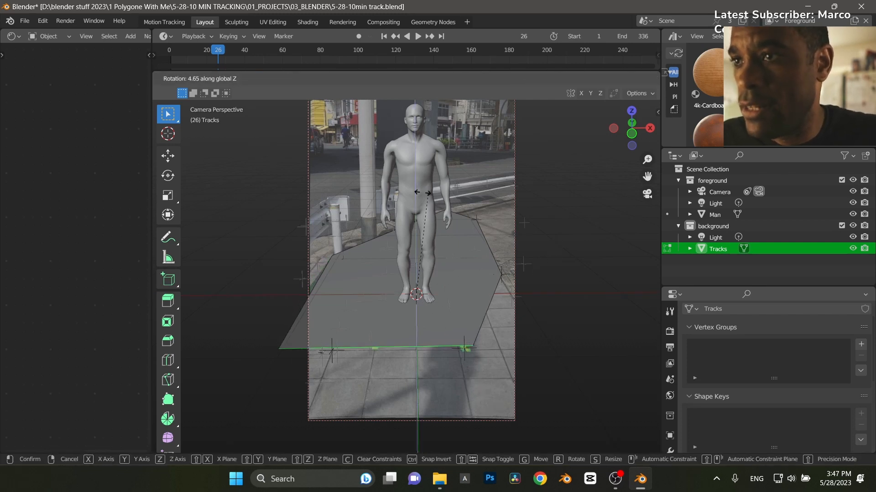
{"action": "left_click", "coordinate": [460, 209]}
{"action": "scroll", "coordinate": [476, 305], "scroll_direction": "up", "scroll_amount": 4}
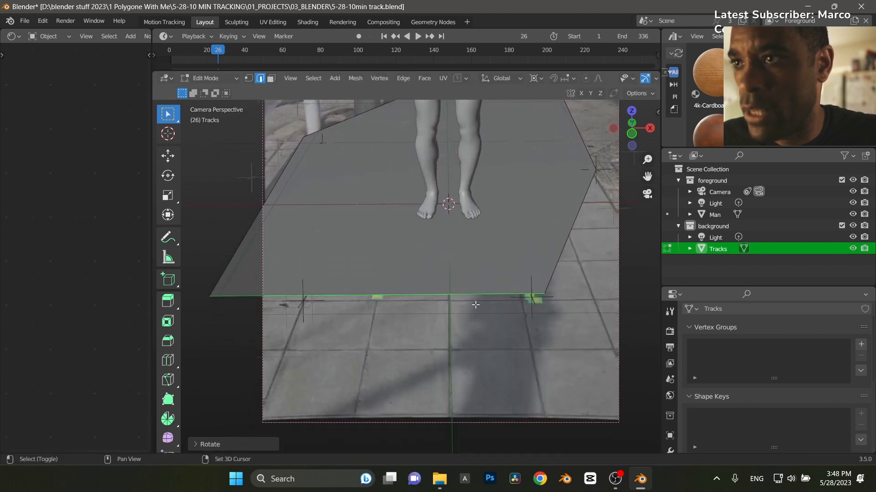
Step: Slide the bottom edge along Y, then rotate the right edge about 13° around Z
{"action": "key", "text": "g"}
{"action": "key", "text": "y"}
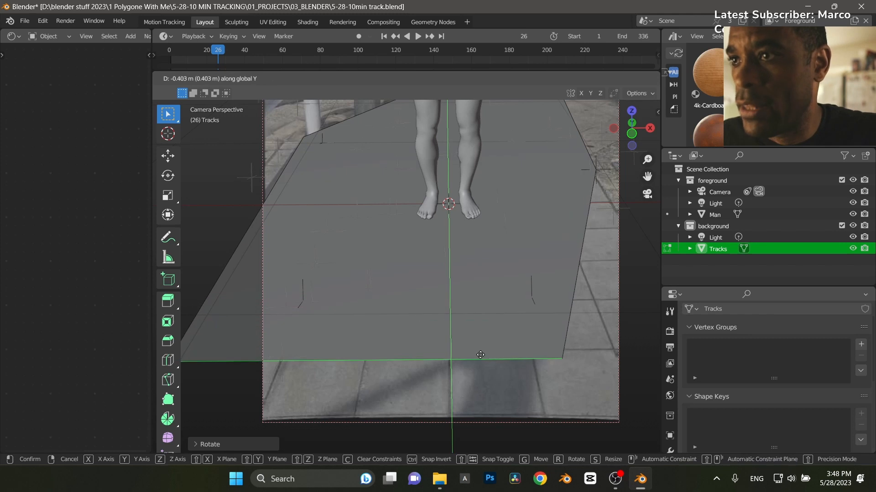
{"action": "left_click", "coordinate": [587, 365]}
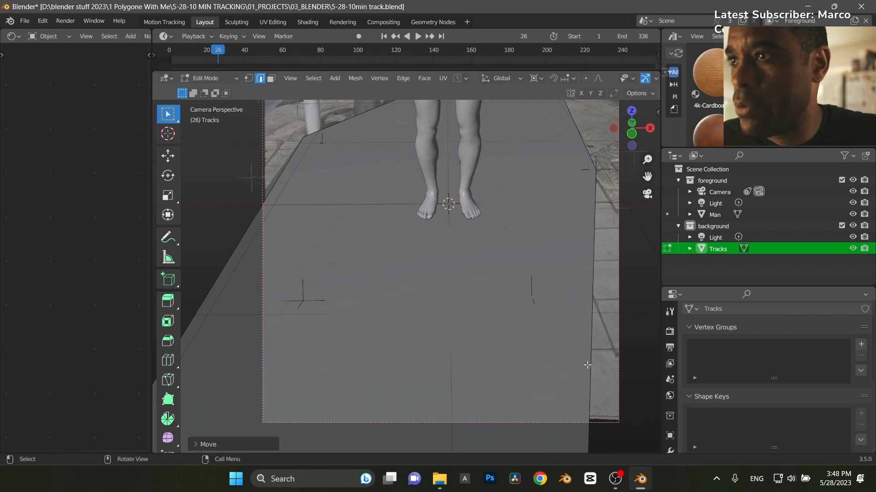
{"action": "left_click", "coordinate": [591, 362]}
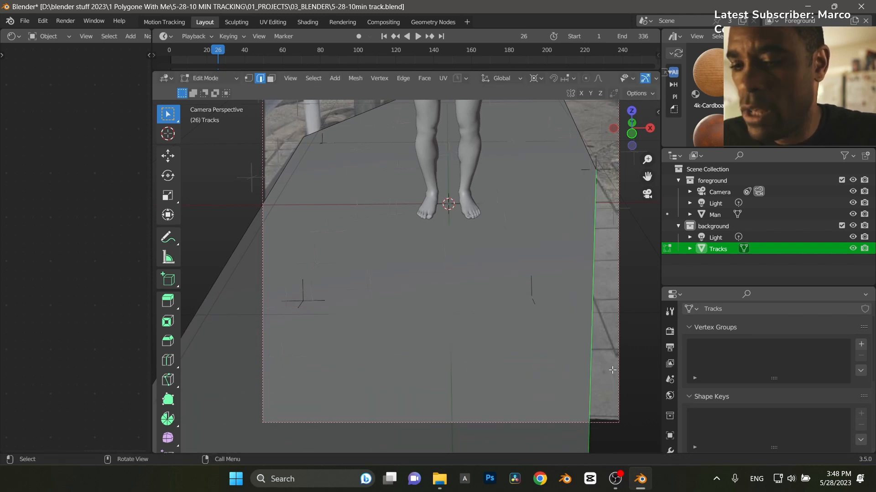
{"action": "key", "text": "r"}
{"action": "key", "text": "z"}
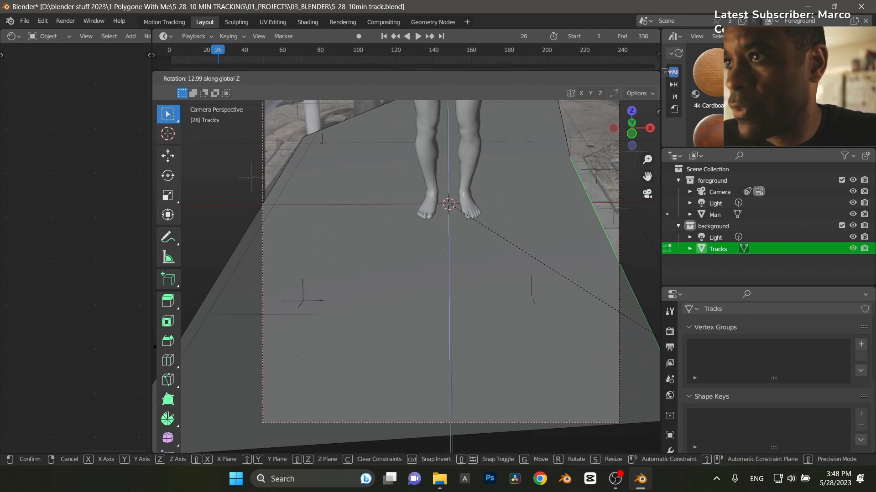
{"action": "left_click", "coordinate": [155, 346]}
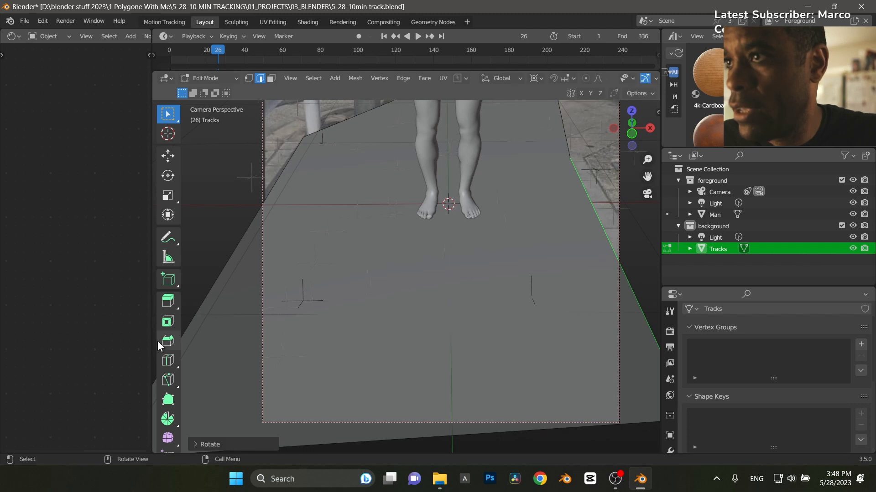
Step: Slide the right and upper edges outward along X to widen that side
{"action": "left_click", "coordinate": [565, 141], "text": "shift"}
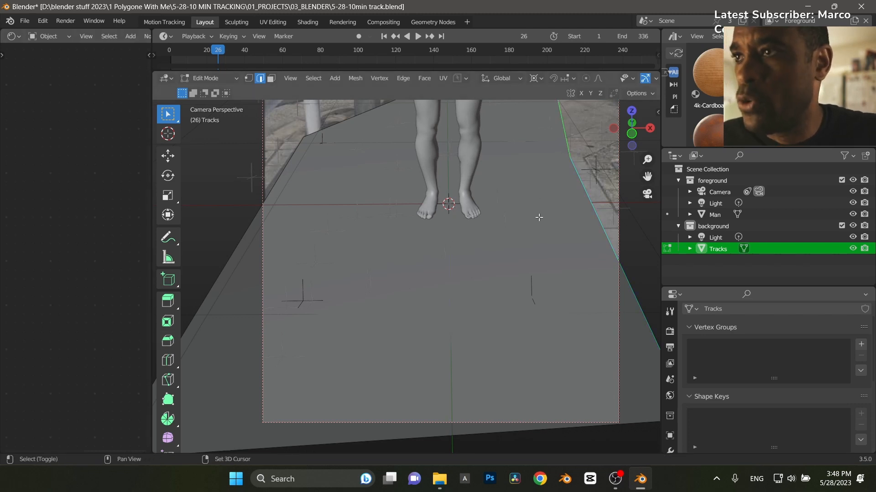
{"action": "key", "text": "g"}
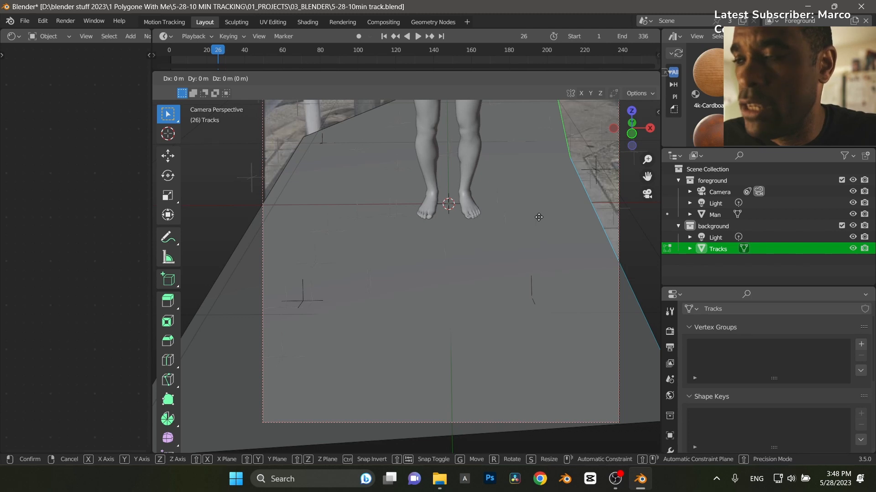
{"action": "key", "text": "x"}
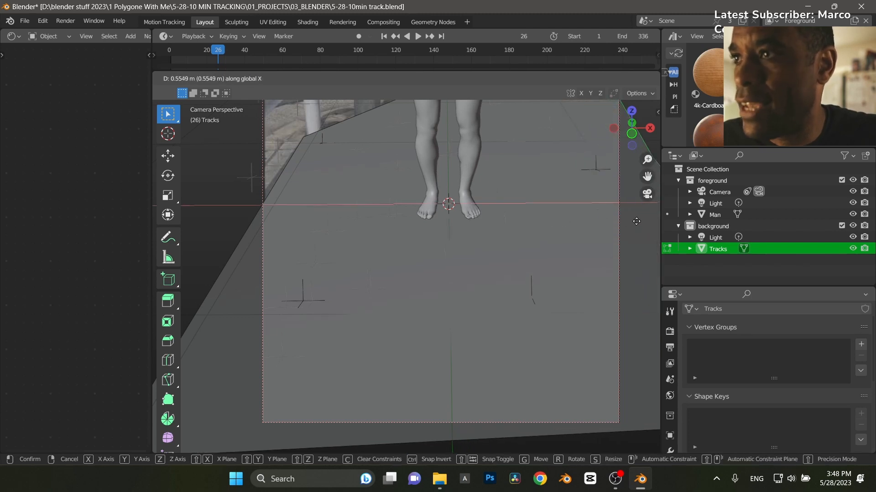
{"action": "left_click", "coordinate": [155, 222]}
{"action": "scroll", "coordinate": [499, 258], "scroll_direction": "down", "scroll_amount": 4}
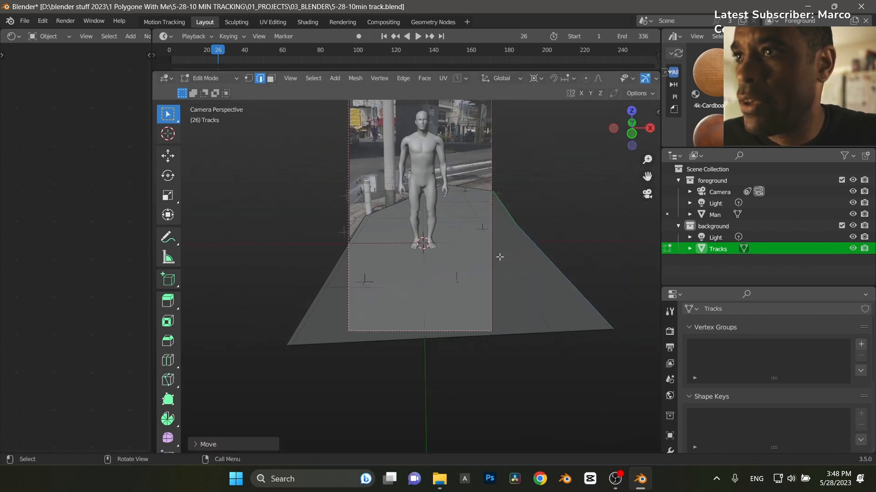
Step: Play the shot to frame 211 and switch the Tracks plane back to Object Mode
{"action": "key", "text": "space"}
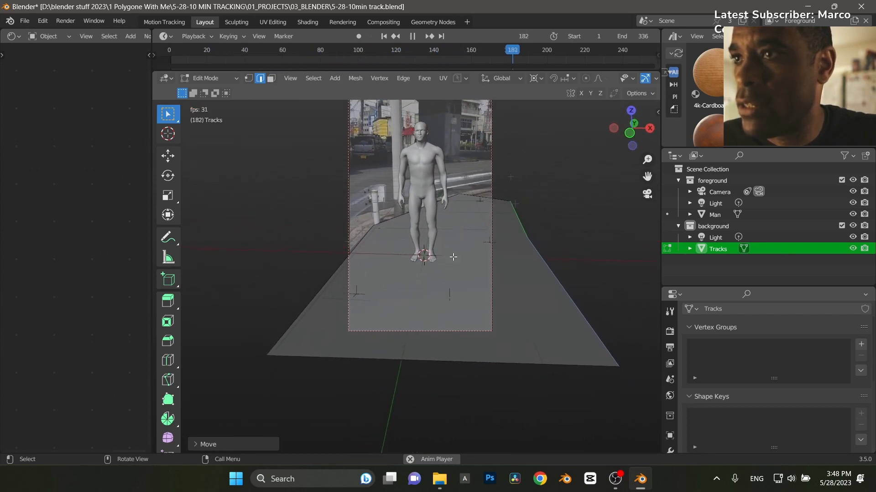
{"action": "key", "text": "space"}
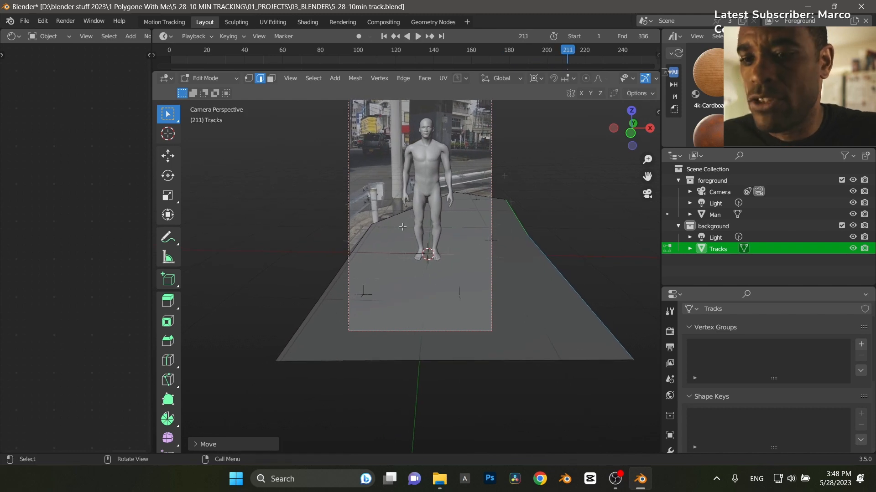
{"action": "key", "text": "ctrl+Tab"}
{"action": "left_click", "coordinate": [401, 159]}
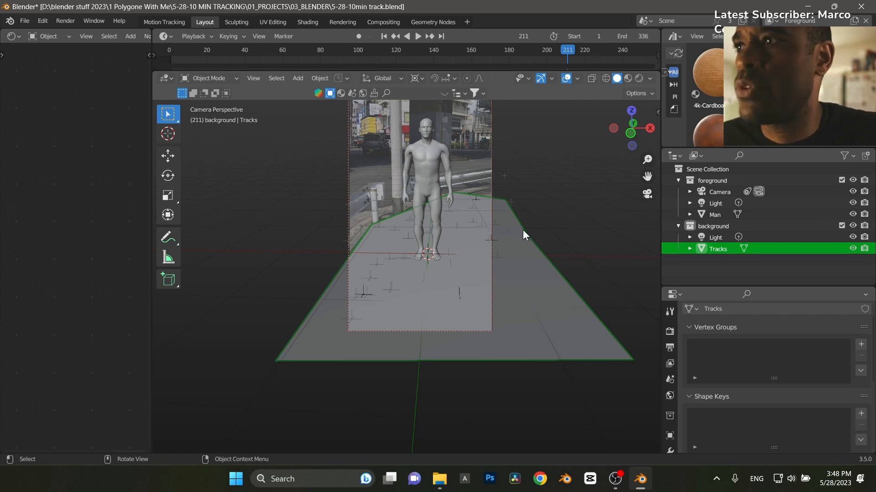
Step: Switch to Rendered shading, save the file, and select Man, background and Tracks in the Outliner
{"action": "left_click", "coordinate": [639, 78]}
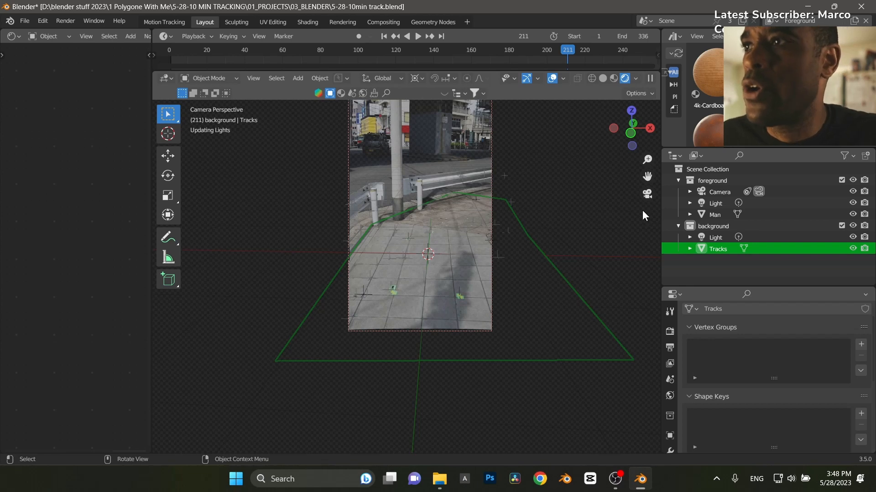
{"action": "key", "text": "ctrl+s"}
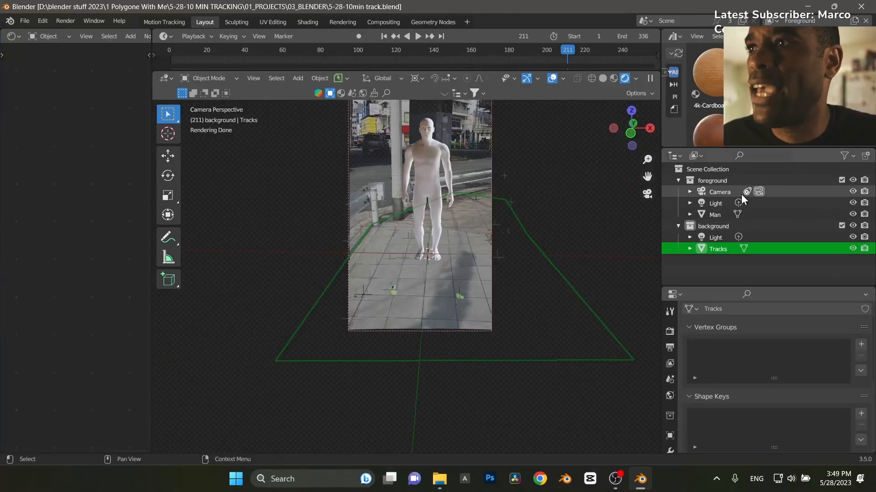
{"action": "left_click", "coordinate": [718, 214]}
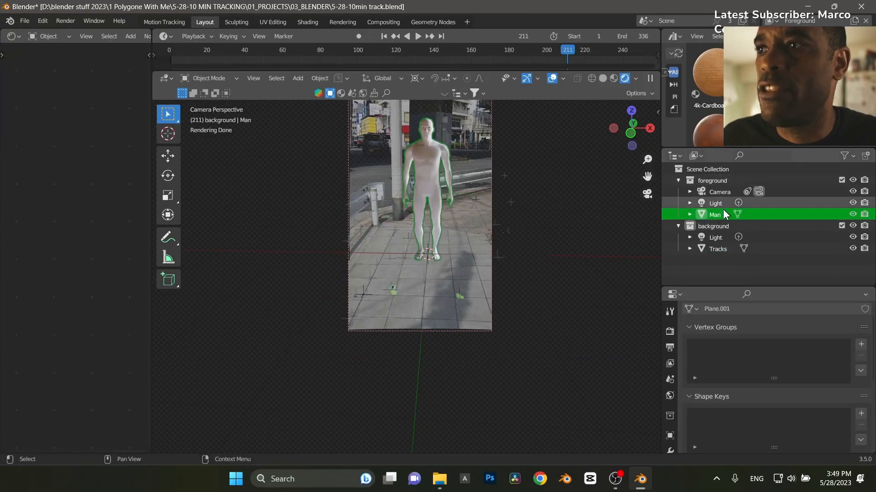
{"action": "left_click", "coordinate": [724, 226]}
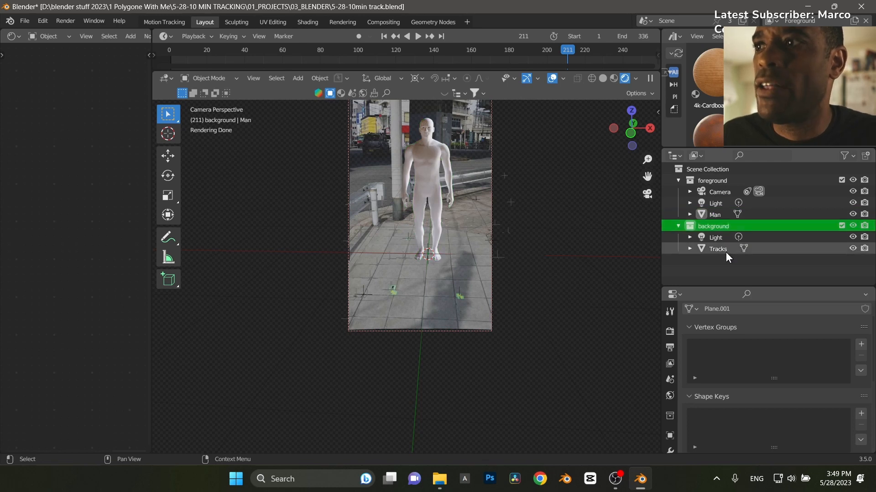
{"action": "left_click", "coordinate": [724, 249]}
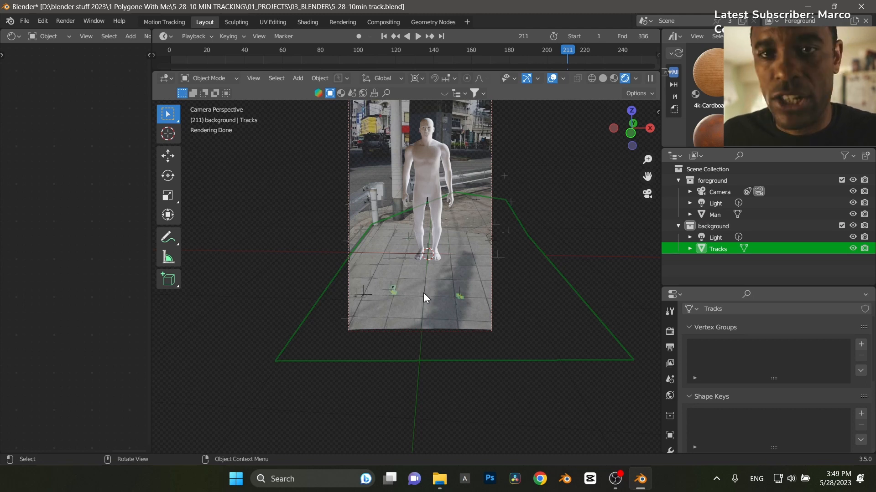
Step: Turn on Shadow Catcher in the Tracks plane's Visibility settings, then return the viewport to solid shading
{"action": "scroll", "coordinate": [672, 372], "scroll_direction": "down", "scroll_amount": 4}
{"action": "scroll", "coordinate": [570, 317], "scroll_direction": "down", "scroll_amount": 1}
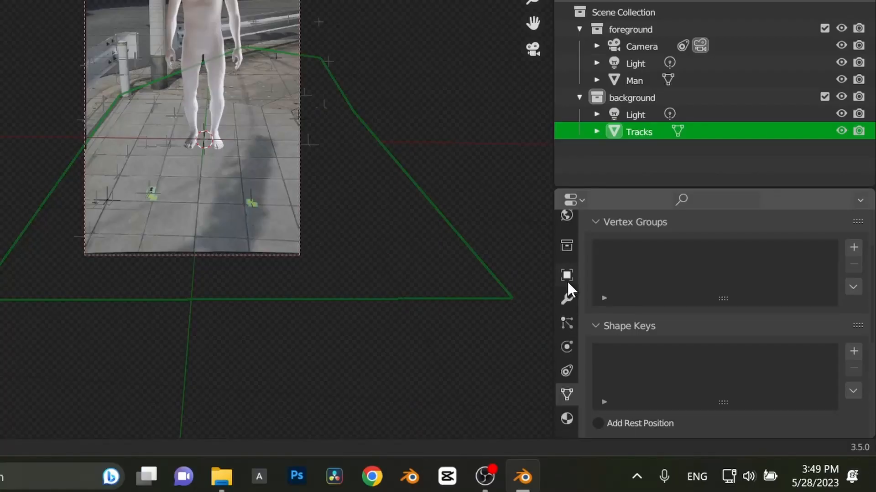
{"action": "left_click", "coordinate": [567, 275]}
{"action": "scroll", "coordinate": [606, 310], "scroll_direction": "down", "scroll_amount": 5}
{"action": "scroll", "coordinate": [607, 313], "scroll_direction": "down", "scroll_amount": 4}
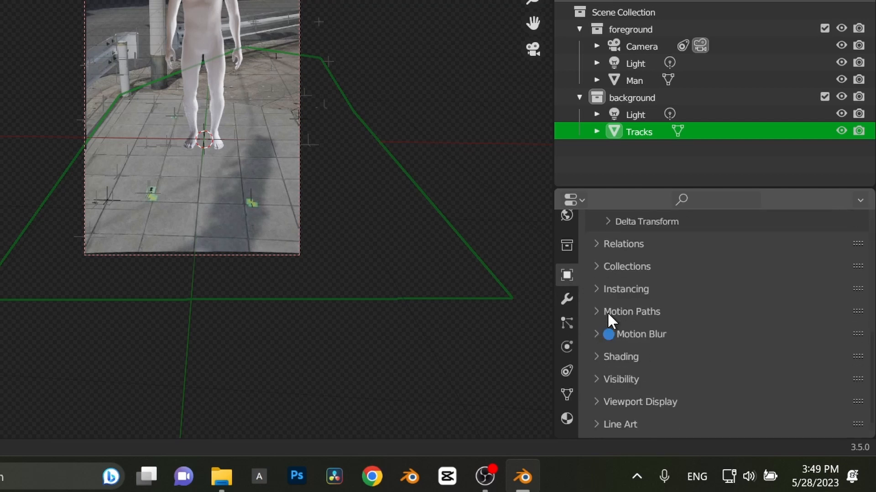
{"action": "left_click", "coordinate": [603, 380]}
{"action": "scroll", "coordinate": [639, 349], "scroll_direction": "down", "scroll_amount": 5}
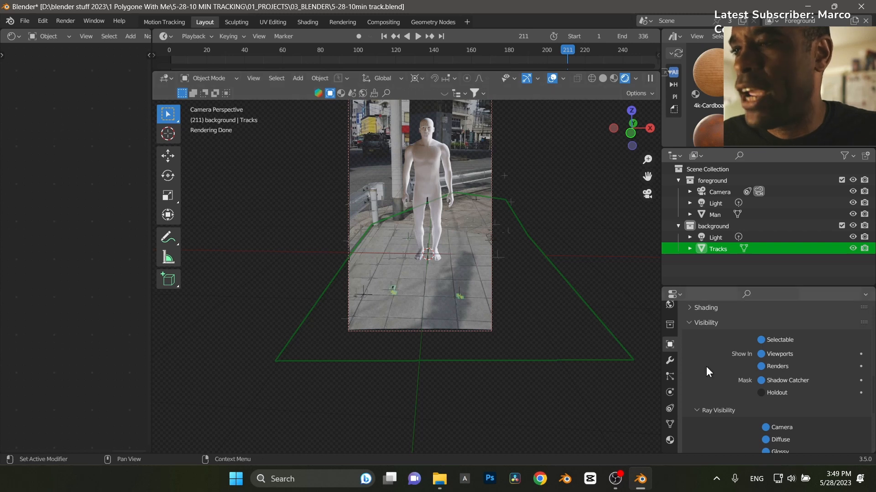
{"action": "left_click", "coordinate": [603, 78]}
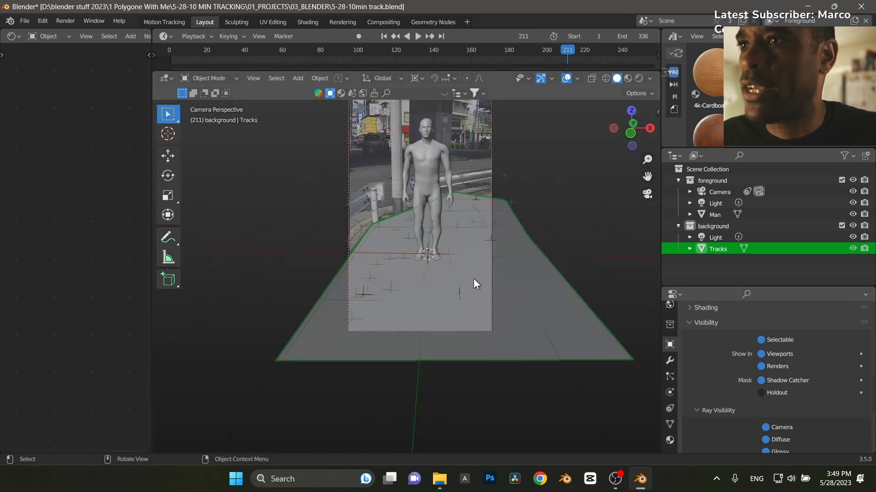
Step: Add cavity to solid shading, render the animation from the viewport, and close the render window
{"action": "left_click", "coordinate": [651, 78]}
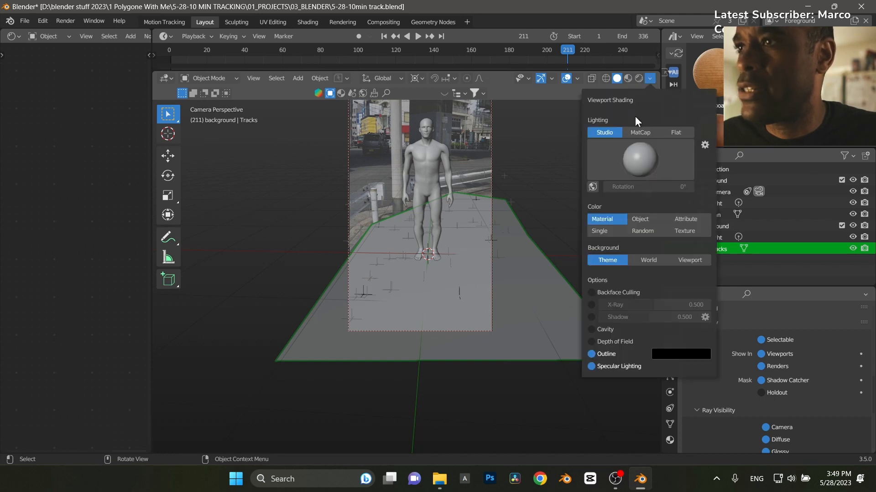
{"action": "left_click", "coordinate": [592, 330]}
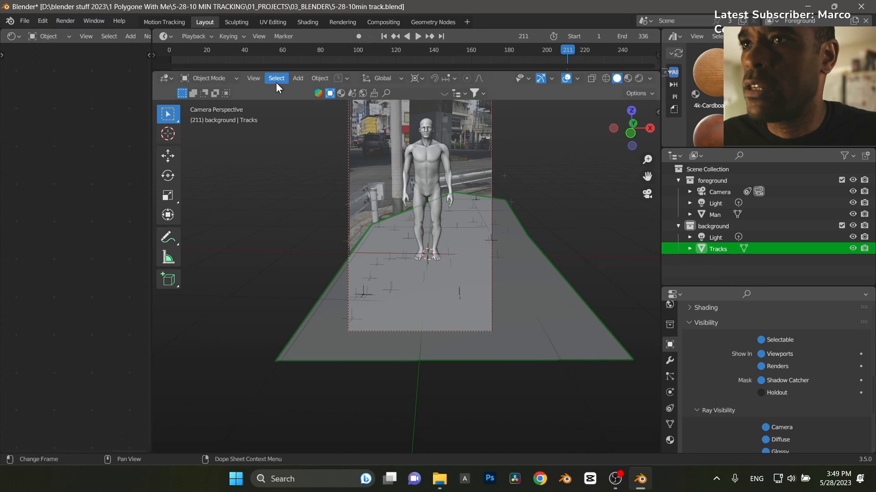
{"action": "left_click", "coordinate": [256, 78]}
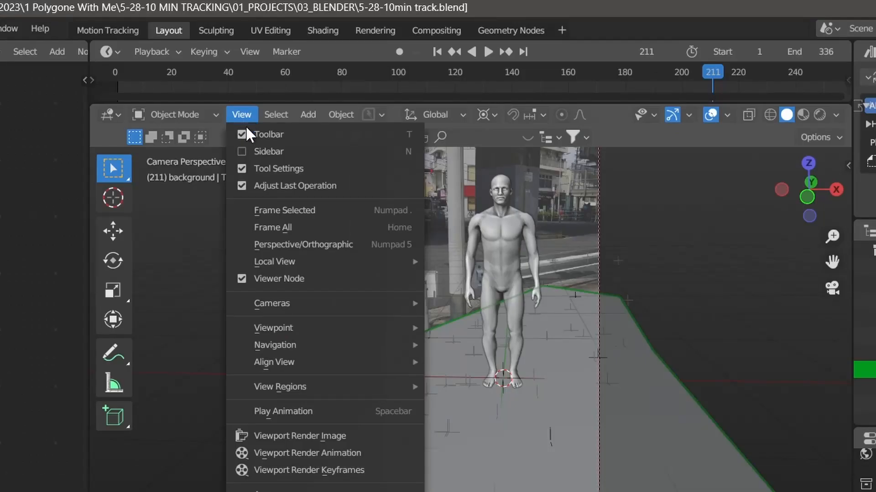
{"action": "left_click", "coordinate": [319, 453]}
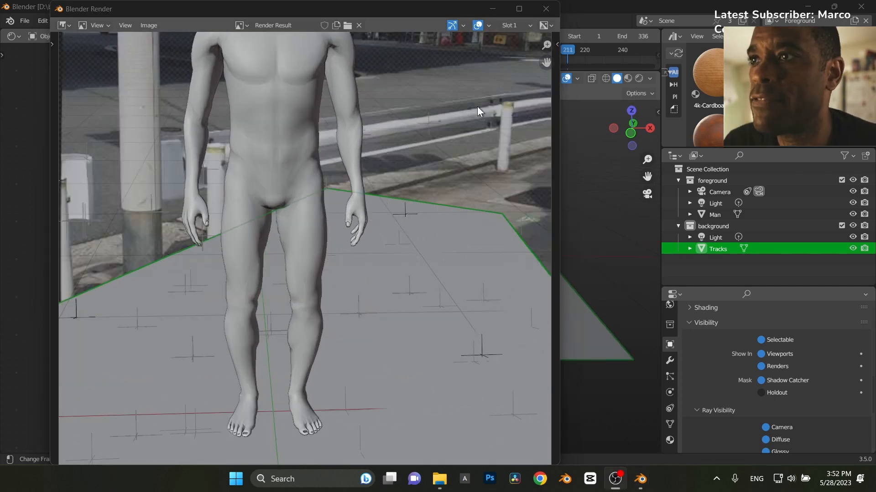
{"action": "left_click", "coordinate": [545, 9]}
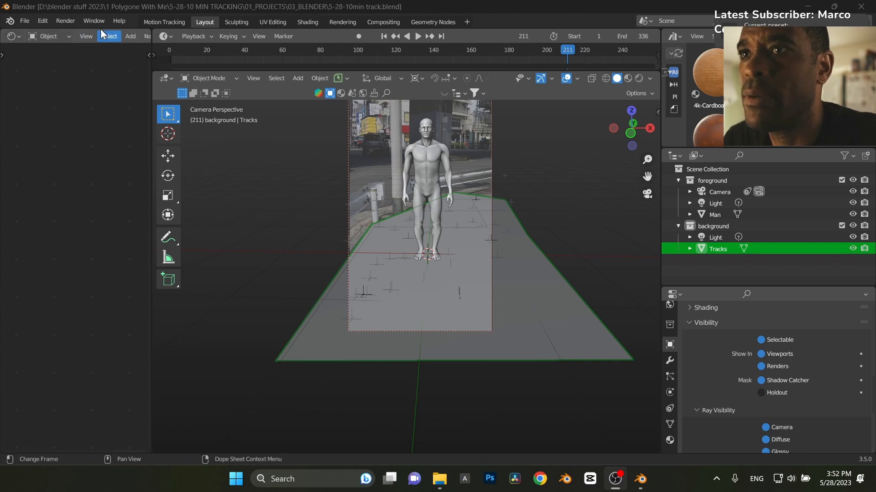
Step: Play back the rendered render_001-336.exr sequence in the DJV viewer
{"action": "left_click", "coordinate": [67, 22]}
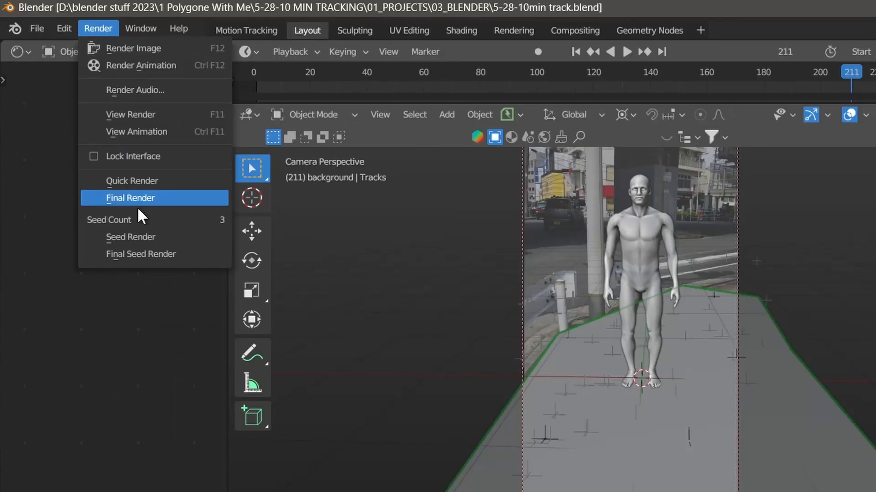
{"action": "left_click", "coordinate": [136, 130]}
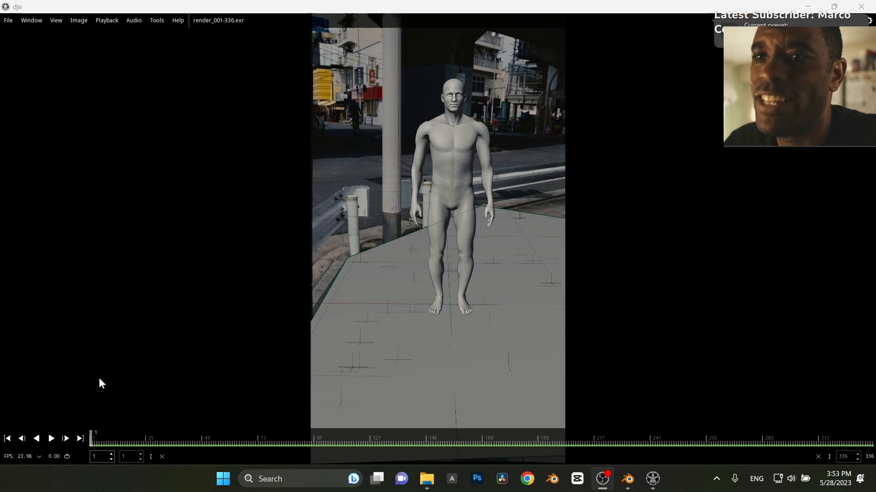
{"action": "left_click", "coordinate": [52, 438]}
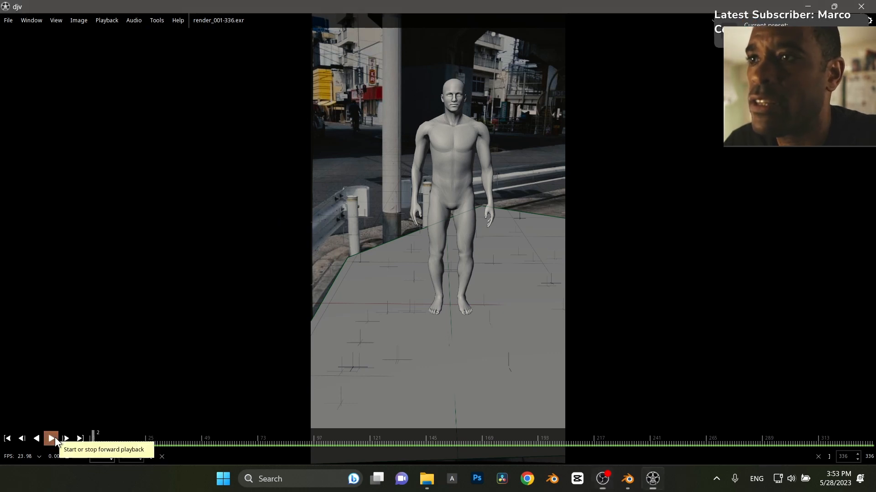